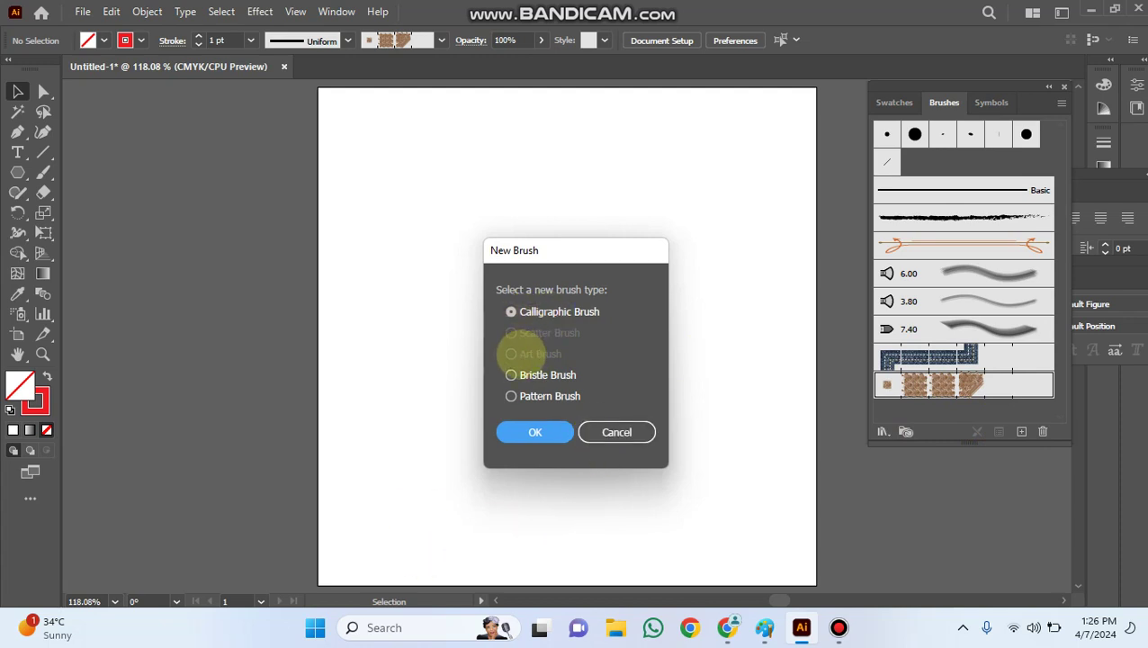
Dismiss the New Brush dialog and draw a small five-pointed star in the upper part of the artboard
click(616, 432)
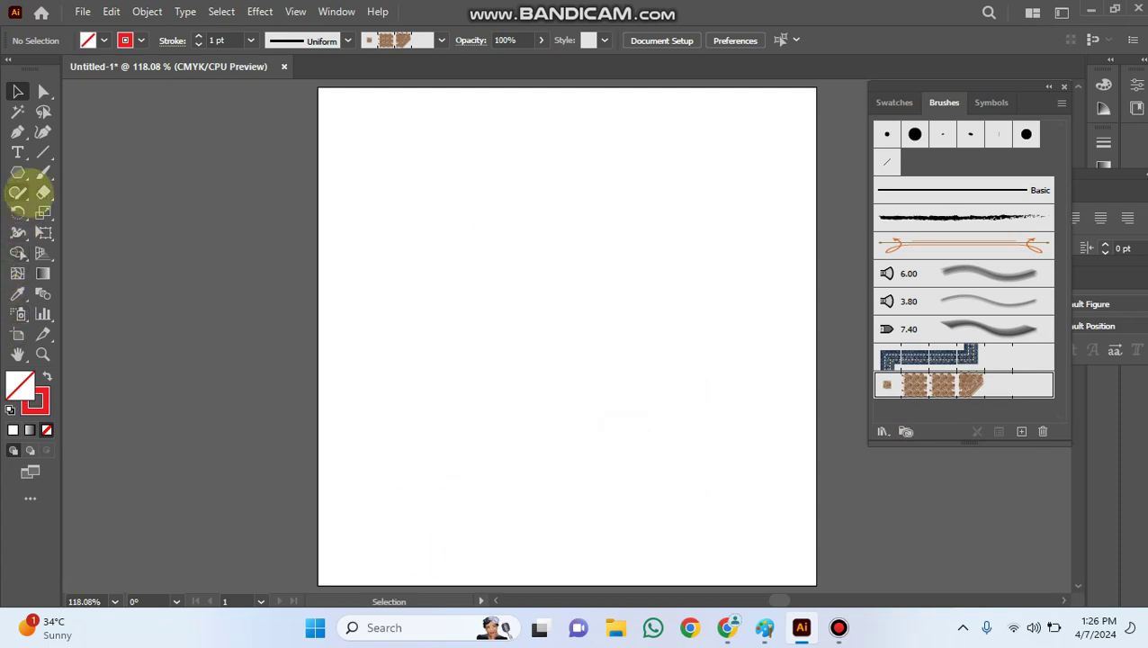
click(17, 172)
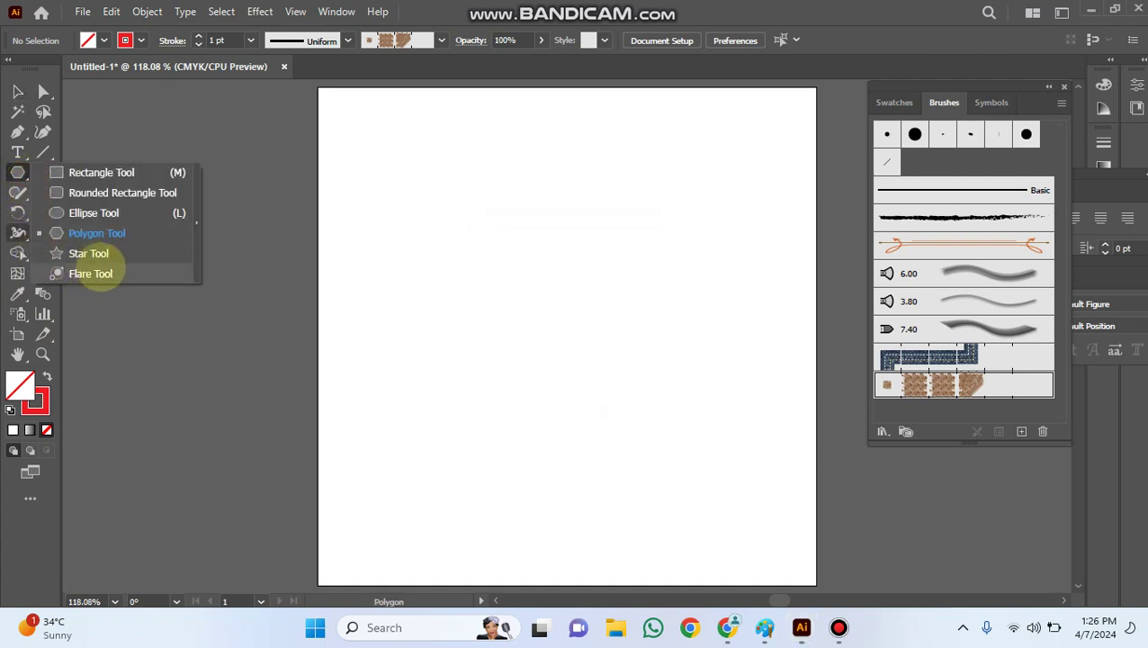
click(90, 253)
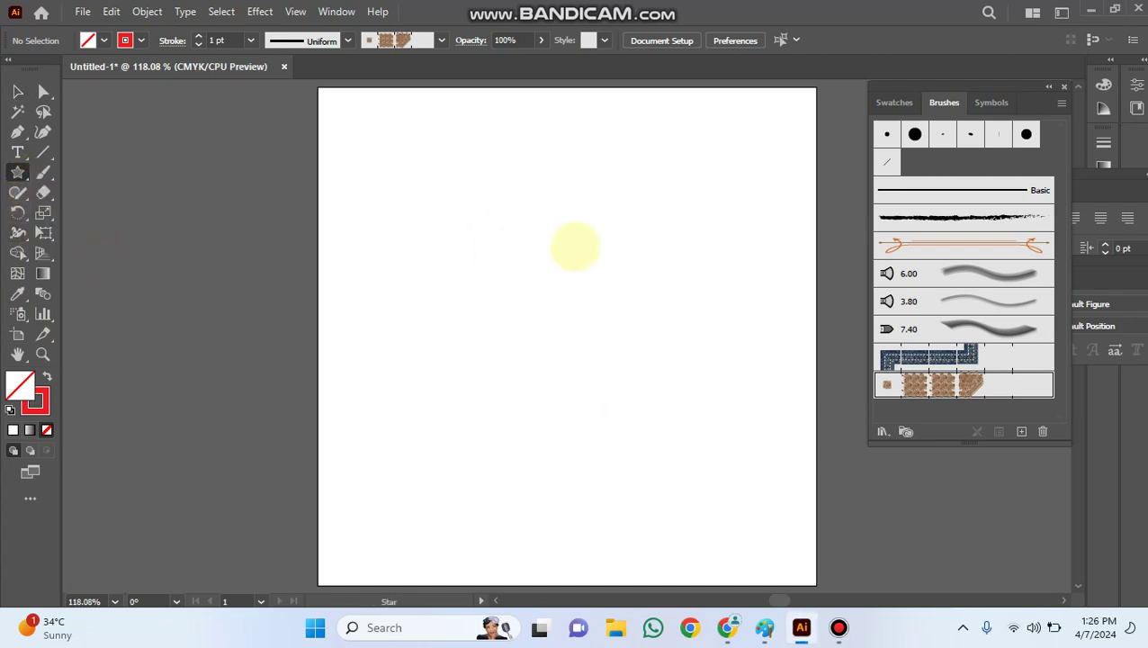
drag(540, 192, 545, 197)
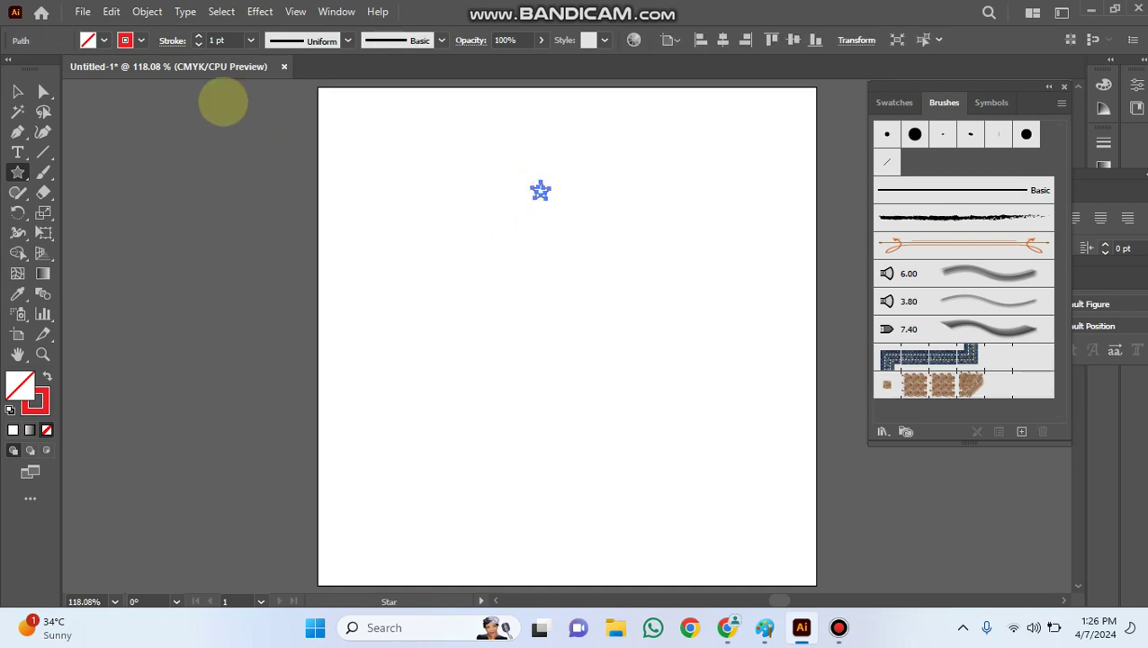
Give the star a black stroke with a weight of 2 pt
click(126, 40)
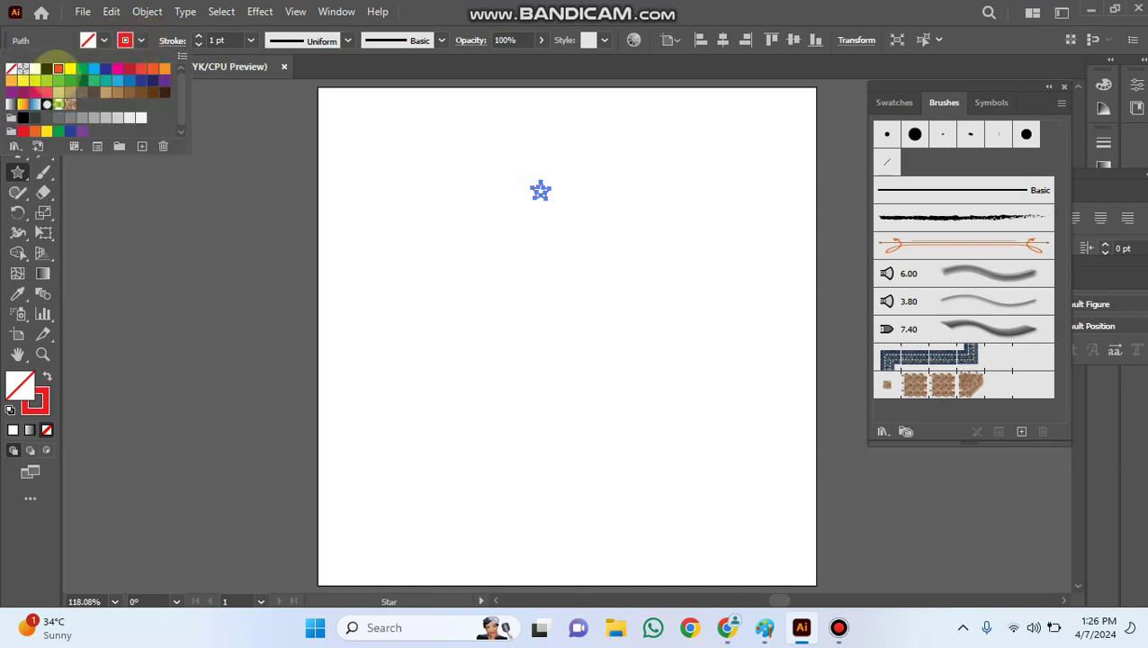
click(46, 68)
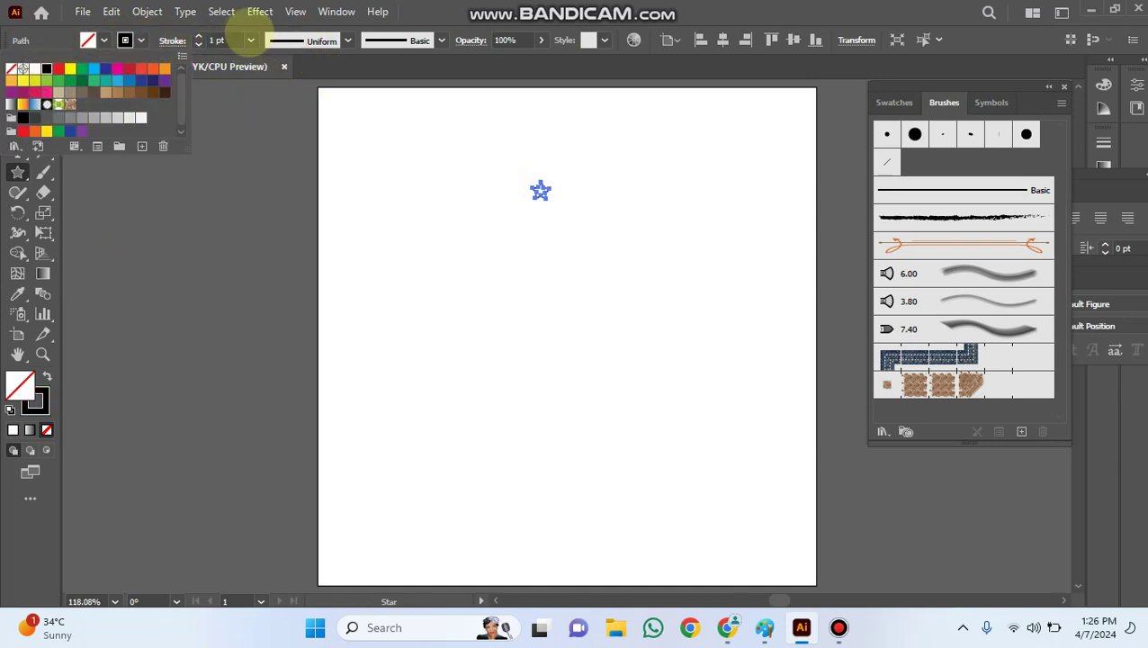
click(251, 39)
click(251, 40)
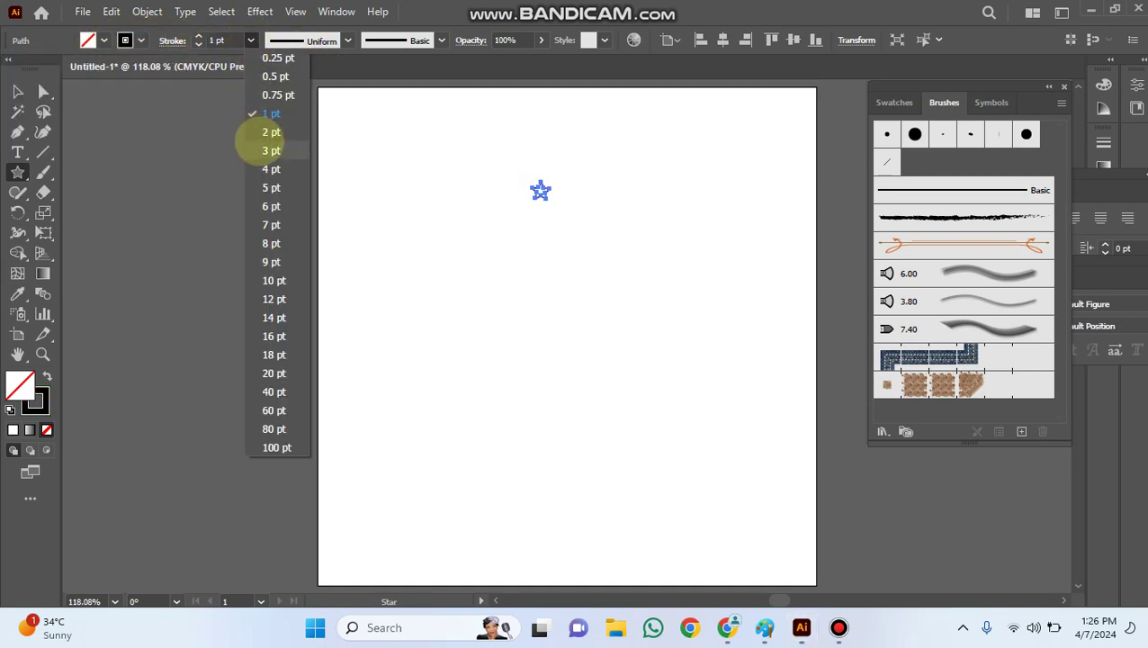
click(269, 132)
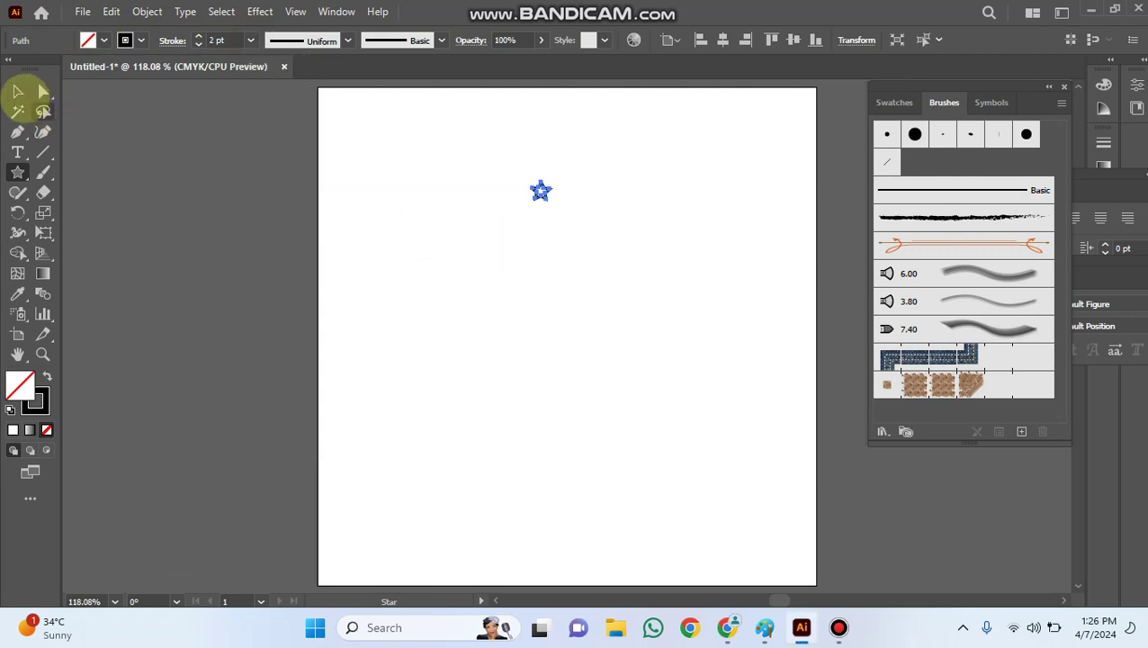
Select the star and start a new brush from it with the Scatter Brush type
click(17, 90)
click(539, 196)
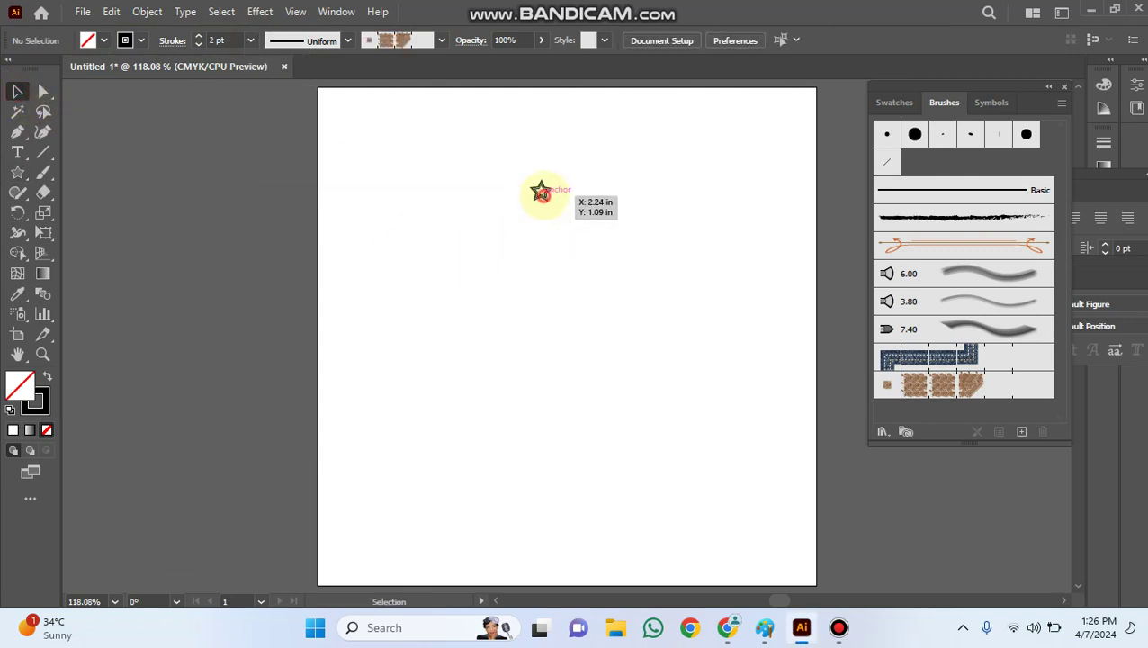
click(541, 190)
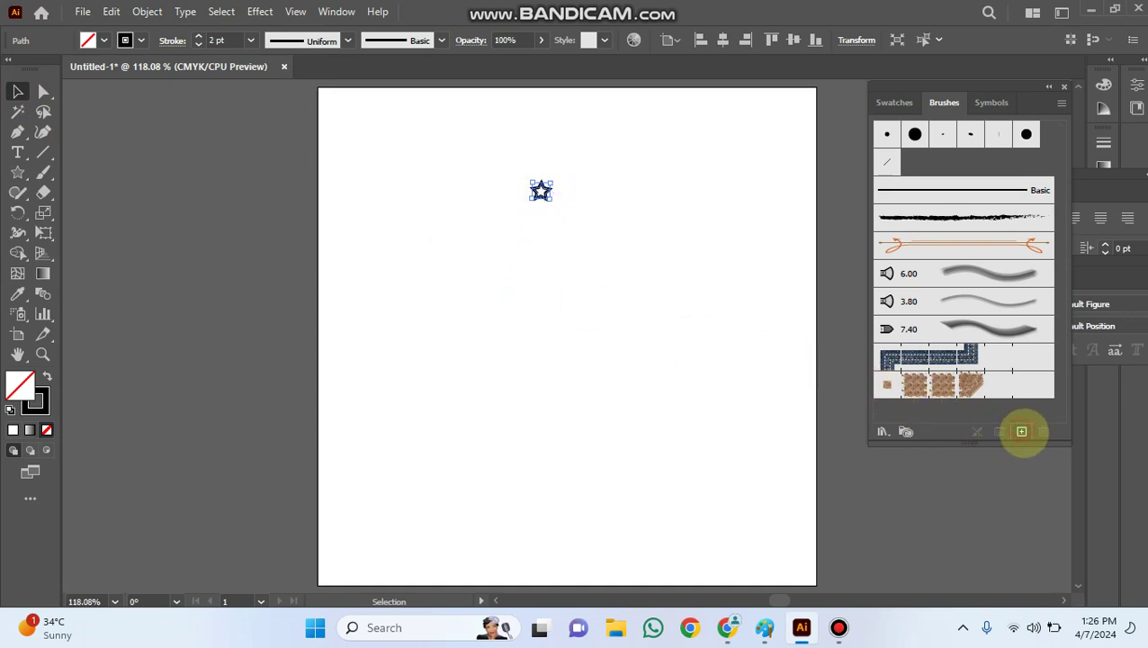
click(1021, 431)
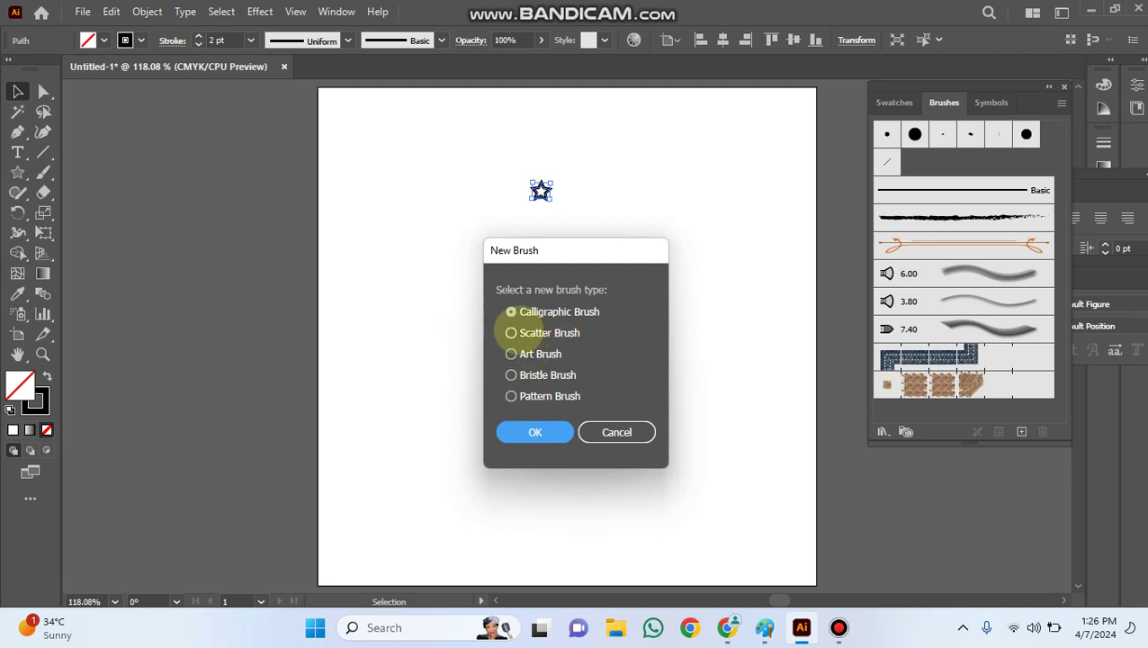
click(510, 333)
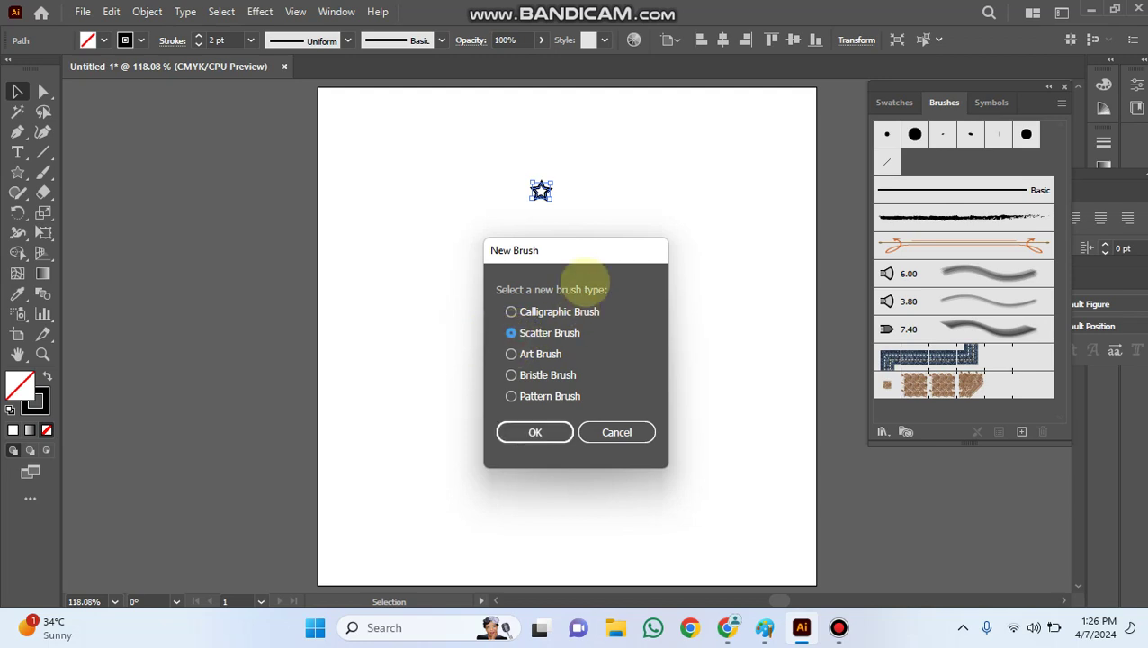
mouse_move(569, 258)
mouse_down()
mouse_move(460, 286)
mouse_move(325, 289)
mouse_move(207, 251)
mouse_up()
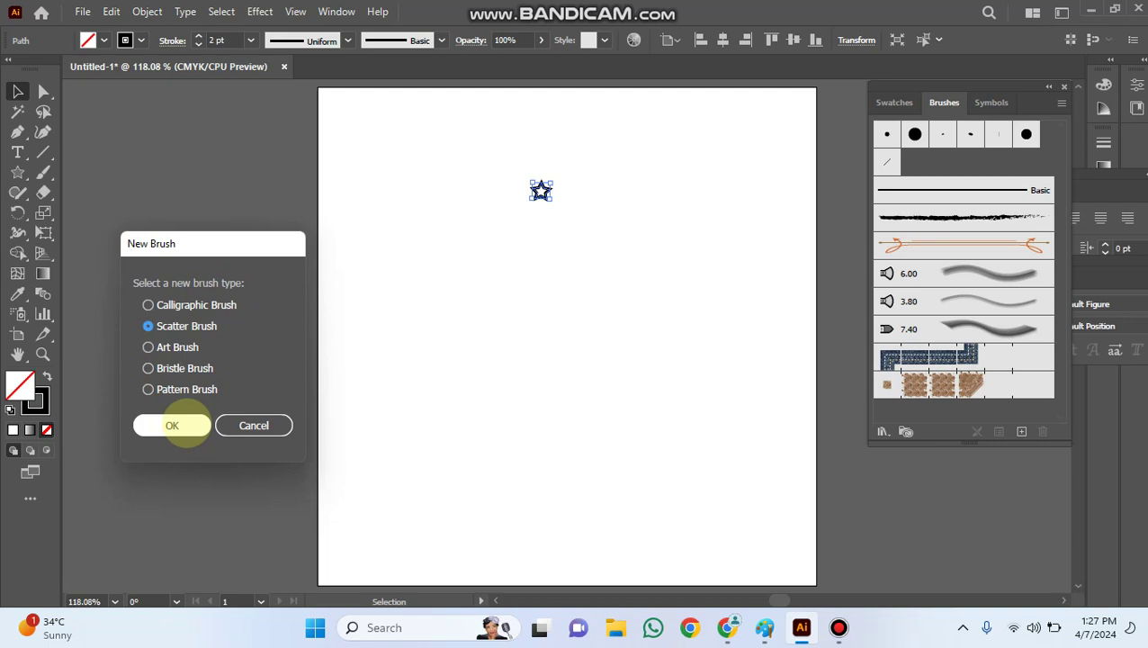
click(172, 425)
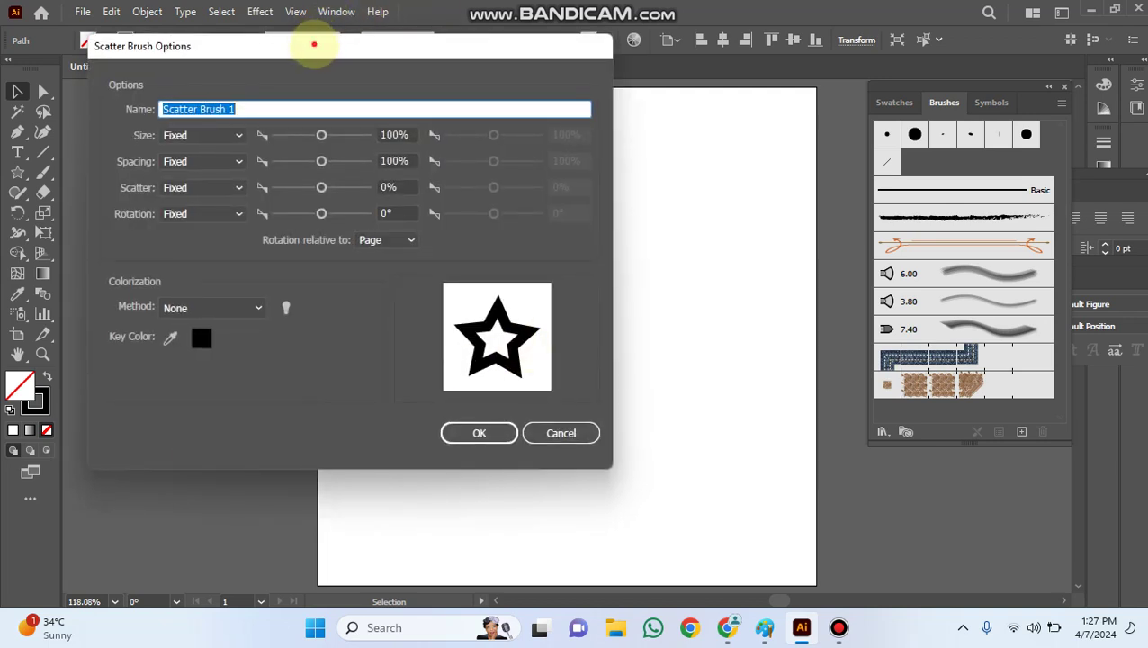
Name the scatter brush with the creator's first name followed by "s1" and save it with the default options
drag(314, 44, 963, 161)
text(sadaf s1)
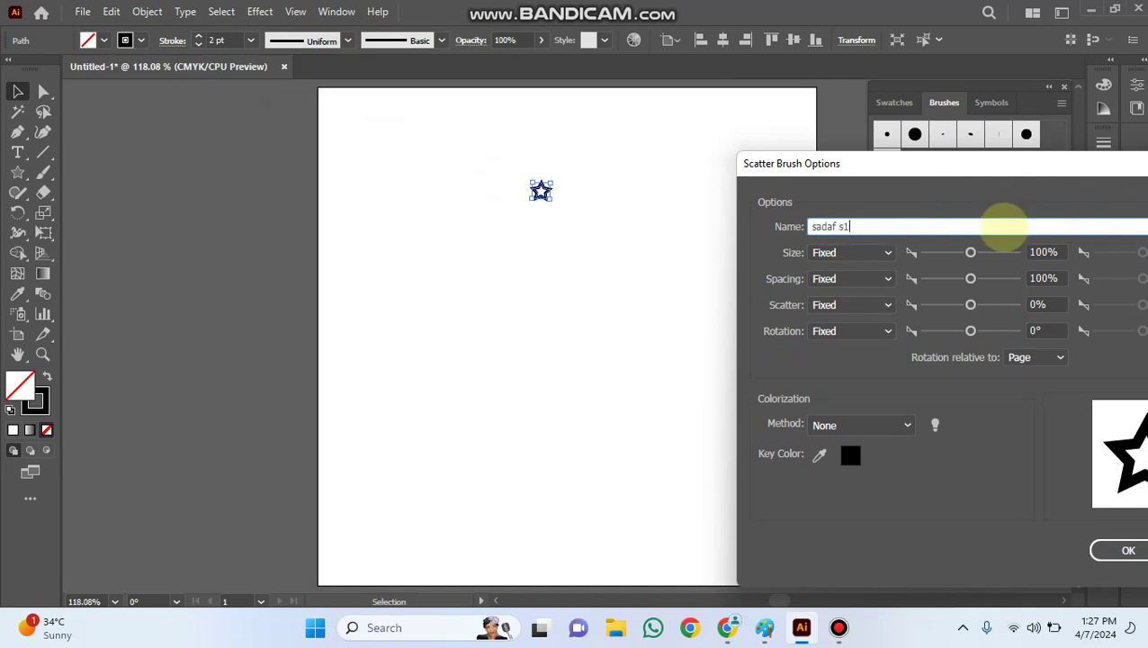
mouse_move(970, 170)
mouse_down()
mouse_move(829, 266)
mouse_move(913, 135)
mouse_move(848, 150)
mouse_move(853, 135)
mouse_up()
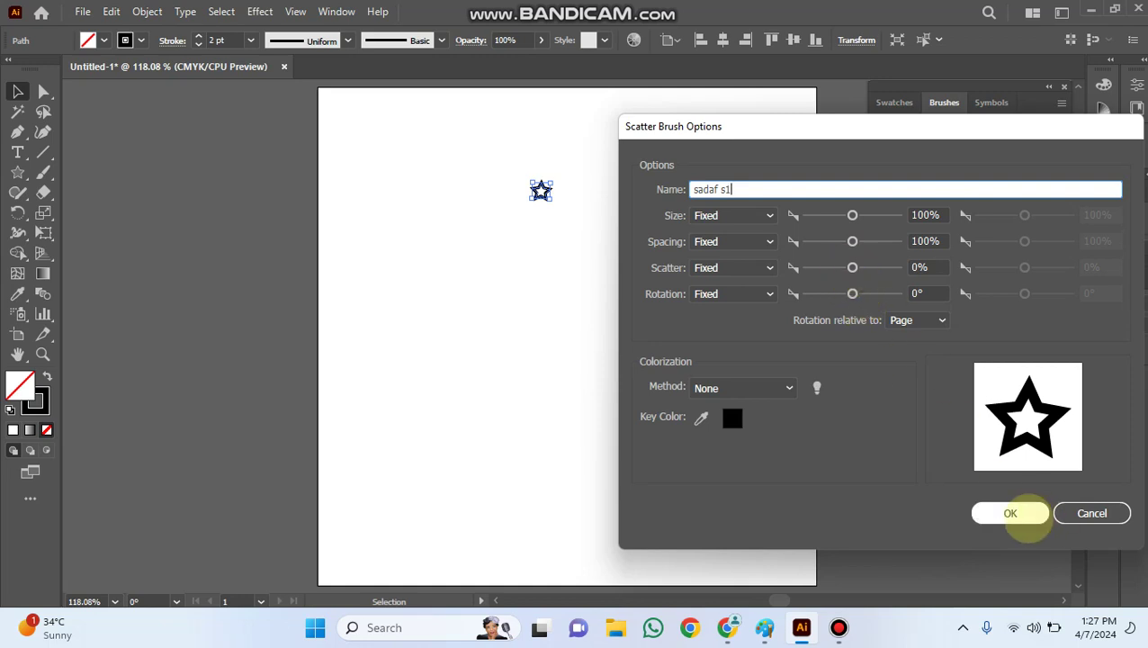
click(1027, 516)
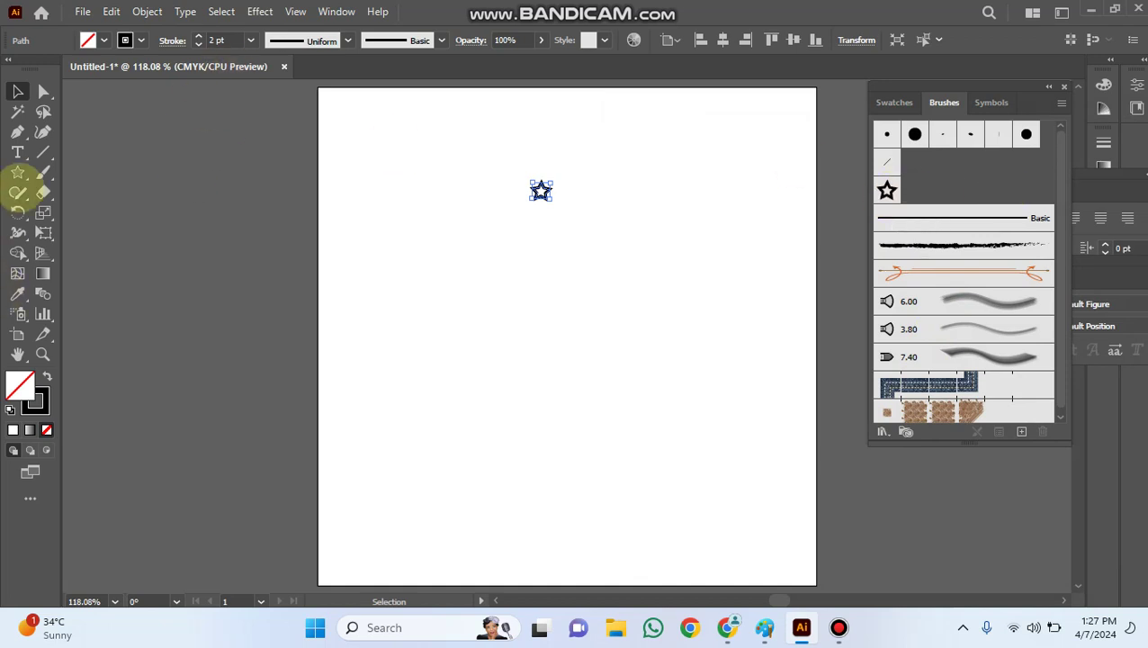
Draw a large circle below the star with the Ellipse tool
click(18, 172)
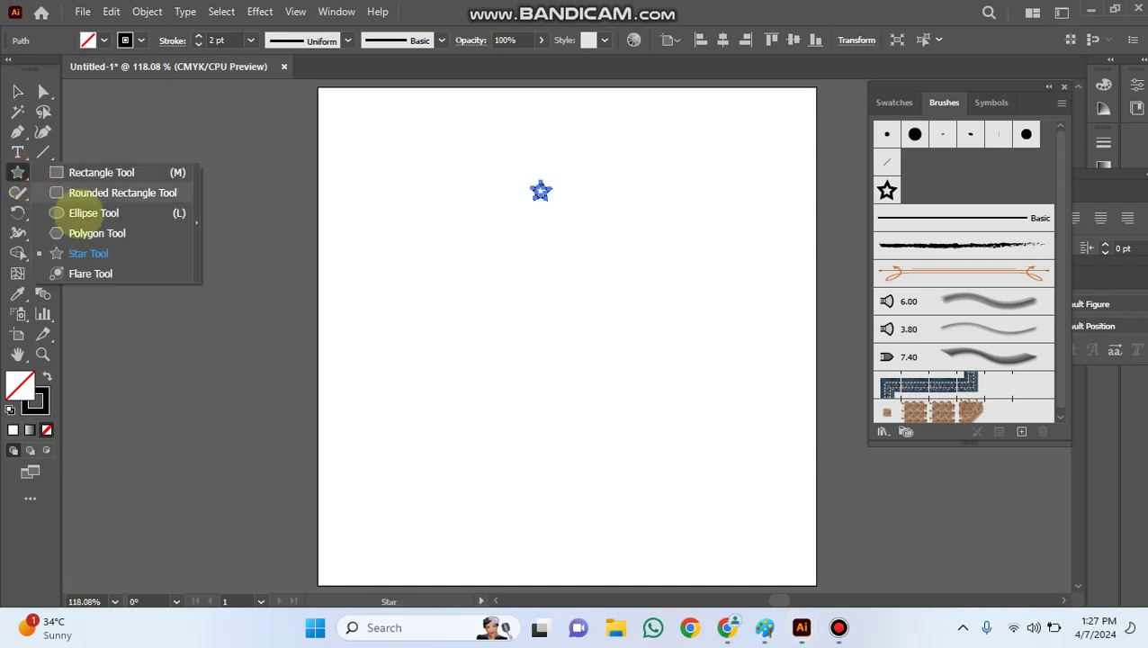
click(93, 214)
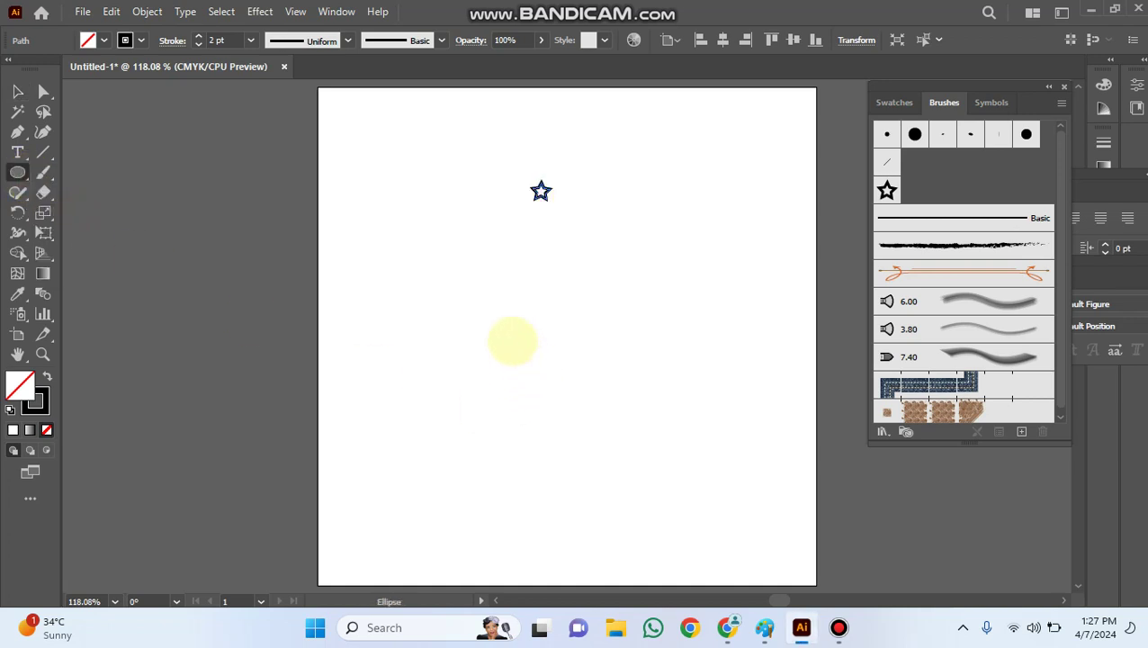
mouse_move(502, 321)
mouse_down()
mouse_move(657, 500)
mouse_move(697, 515)
mouse_up()
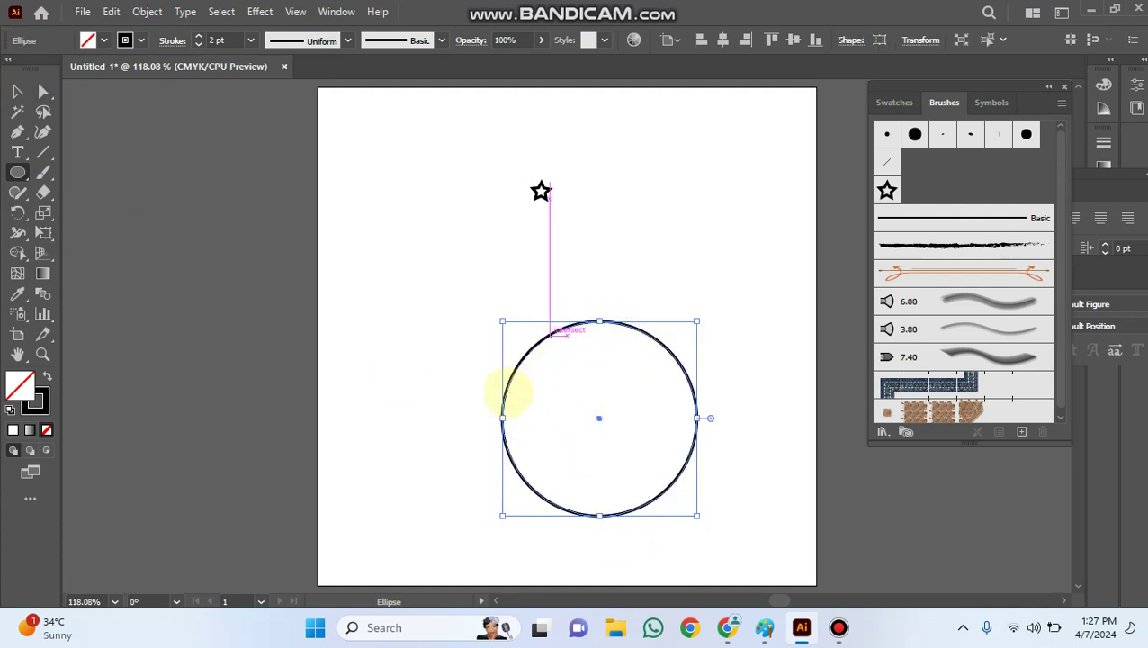
Apply the new star scatter brush to the circle's stroke and deselect it
click(16, 91)
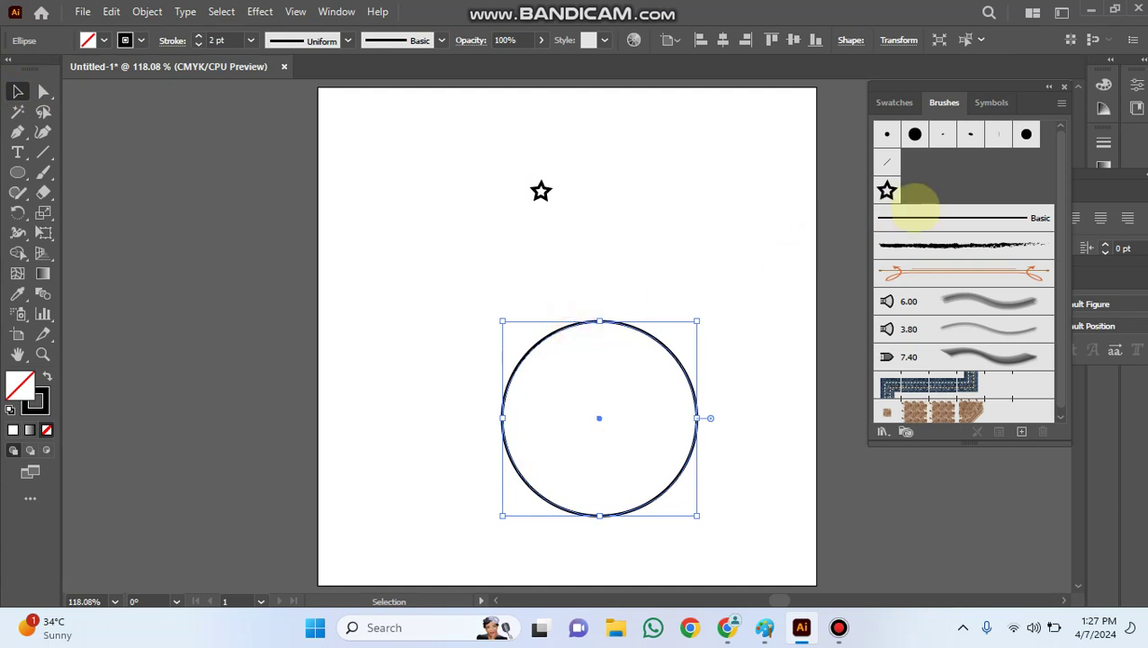
click(886, 190)
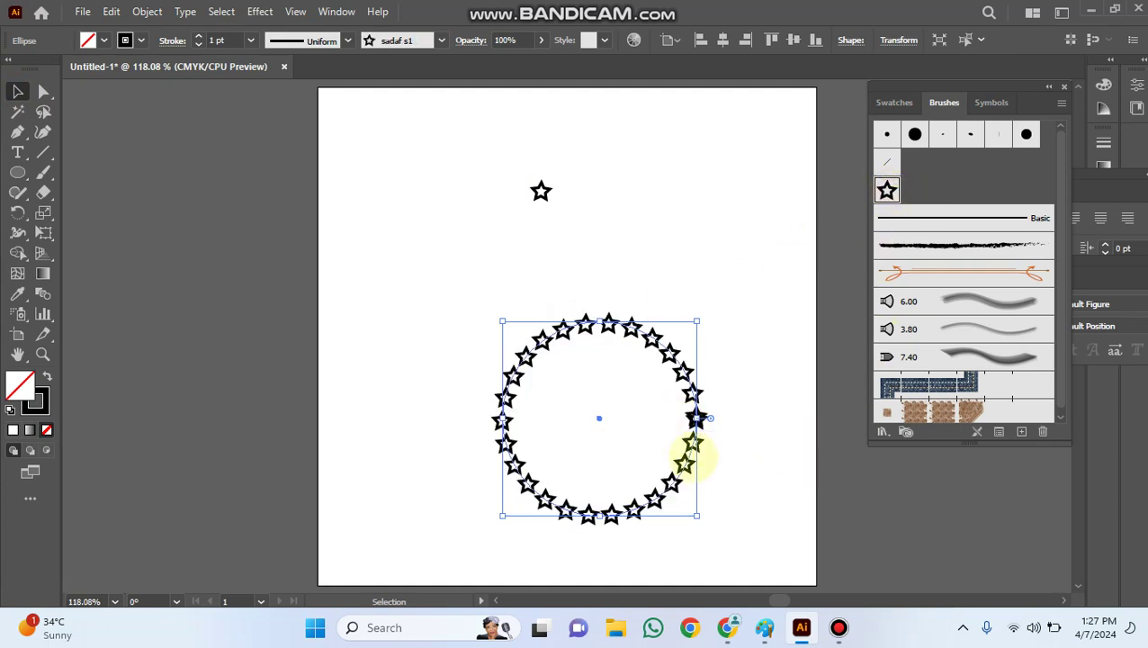
click(760, 438)
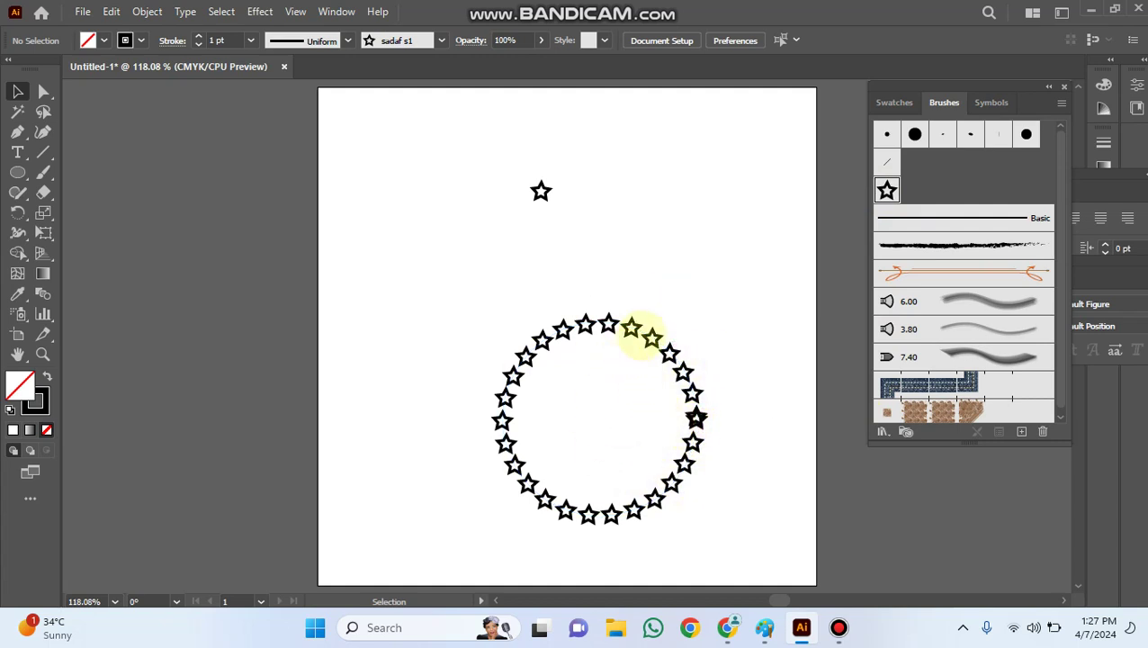
Edit the star brush's options, setting size to 85%, spacing to 91% and scatter to 37%
click(42, 353)
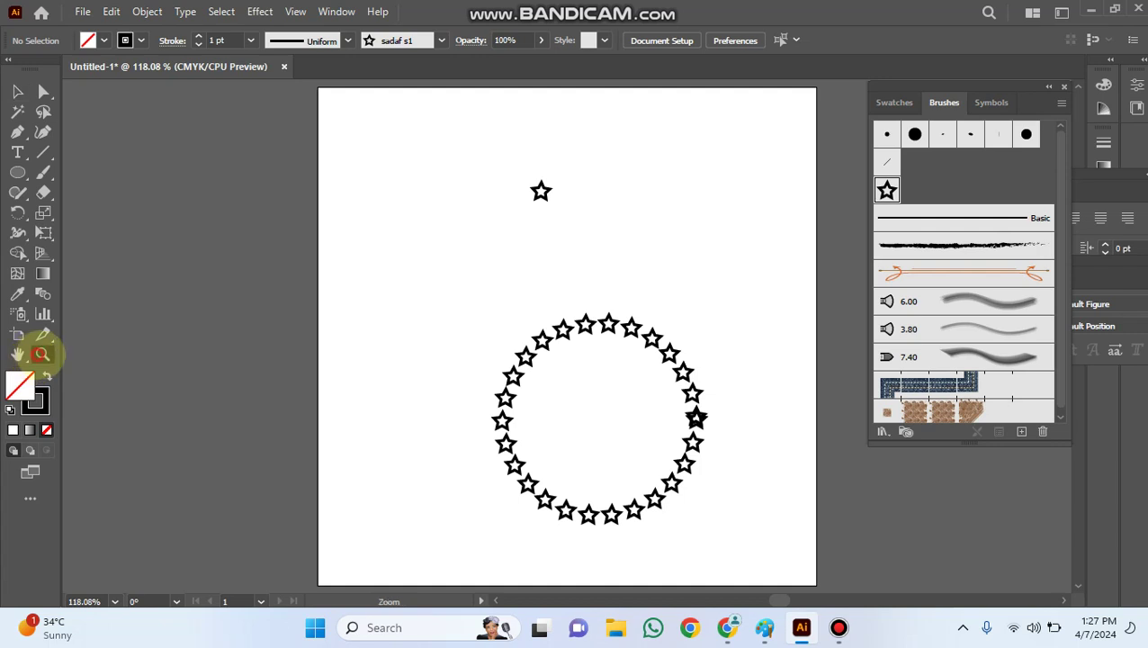
click(601, 363)
click(581, 384)
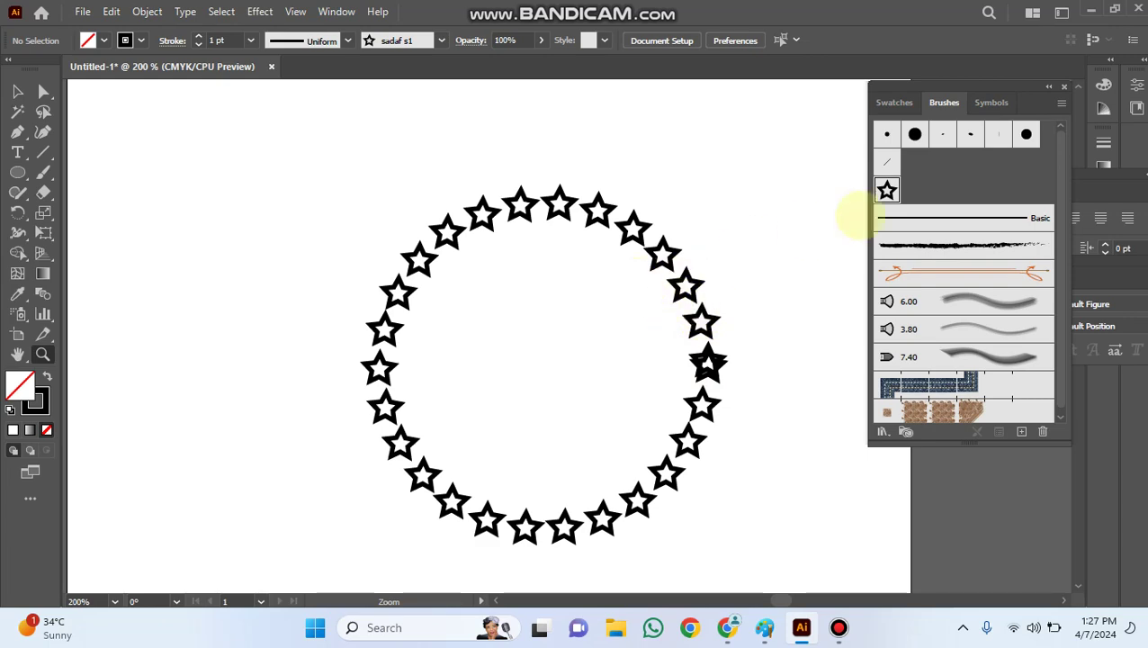
double_click(888, 189)
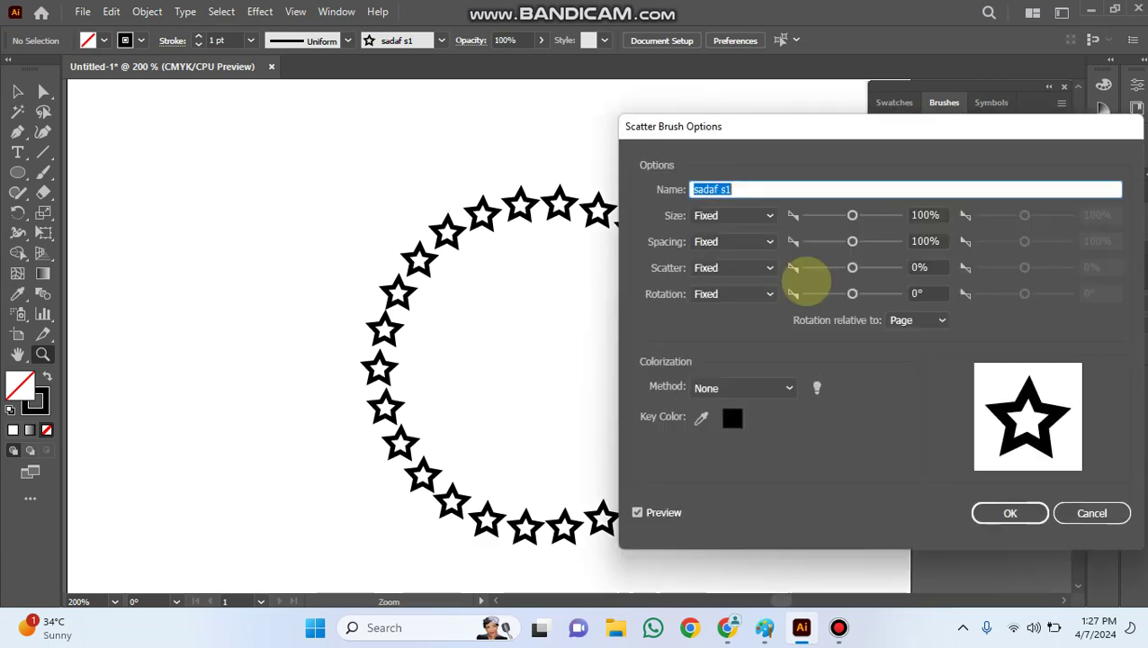
drag(781, 144, 915, 134)
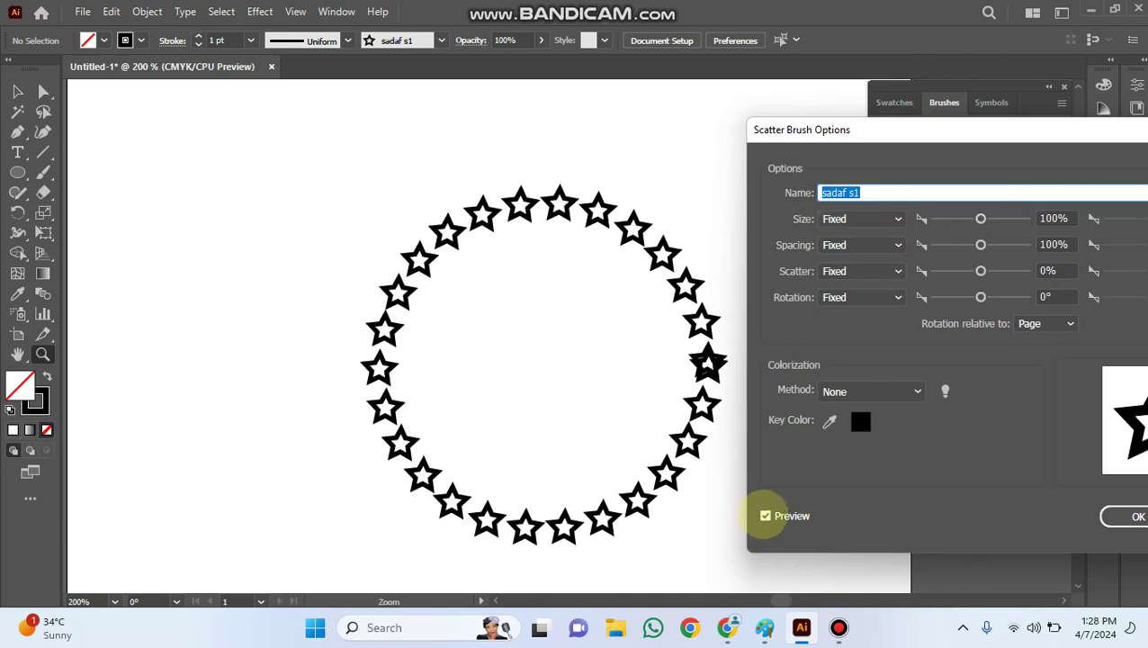
drag(981, 218, 967, 245)
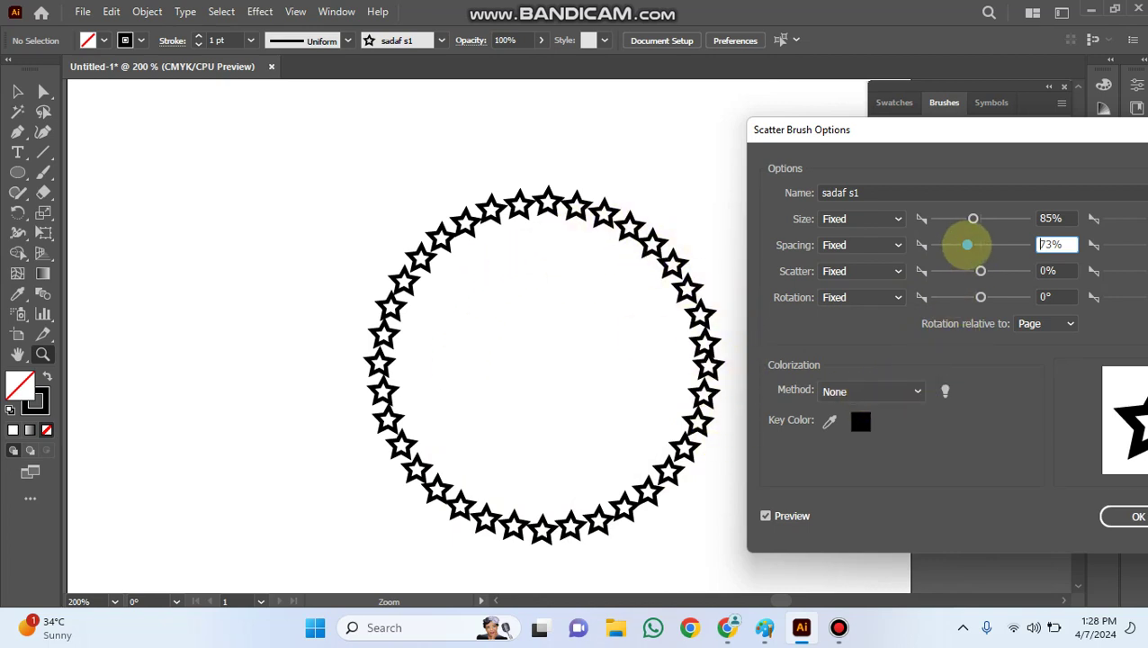
mouse_move(967, 245)
mouse_down()
mouse_move(956, 245)
mouse_move(966, 244)
mouse_up()
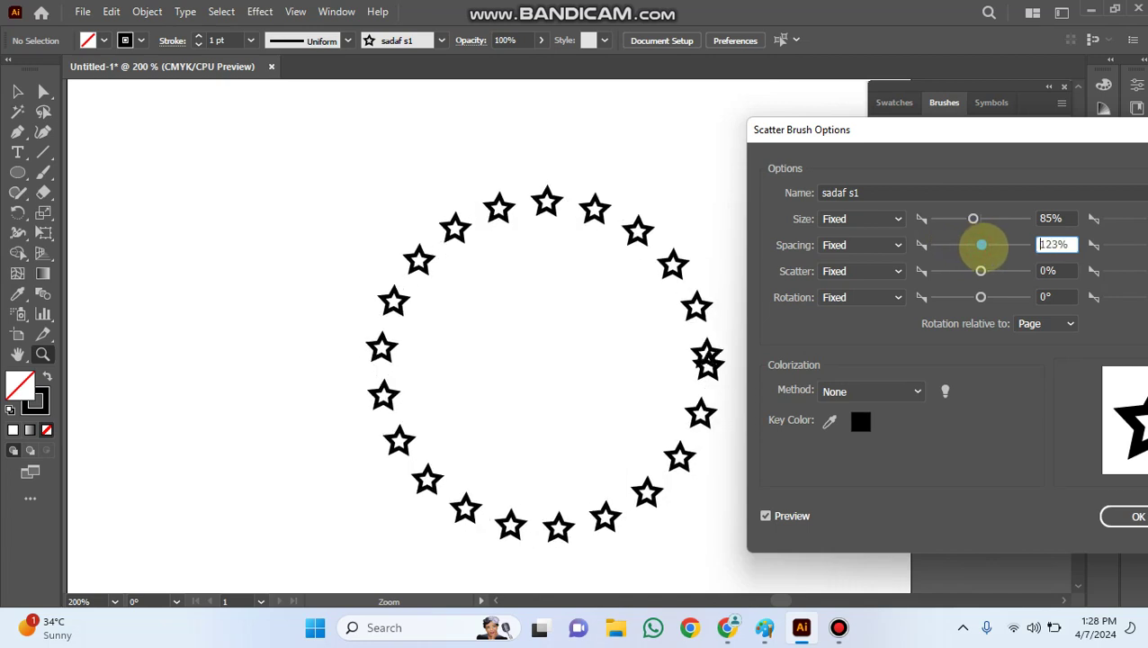
mouse_move(981, 244)
mouse_down()
mouse_move(958, 244)
mouse_move(976, 245)
mouse_up()
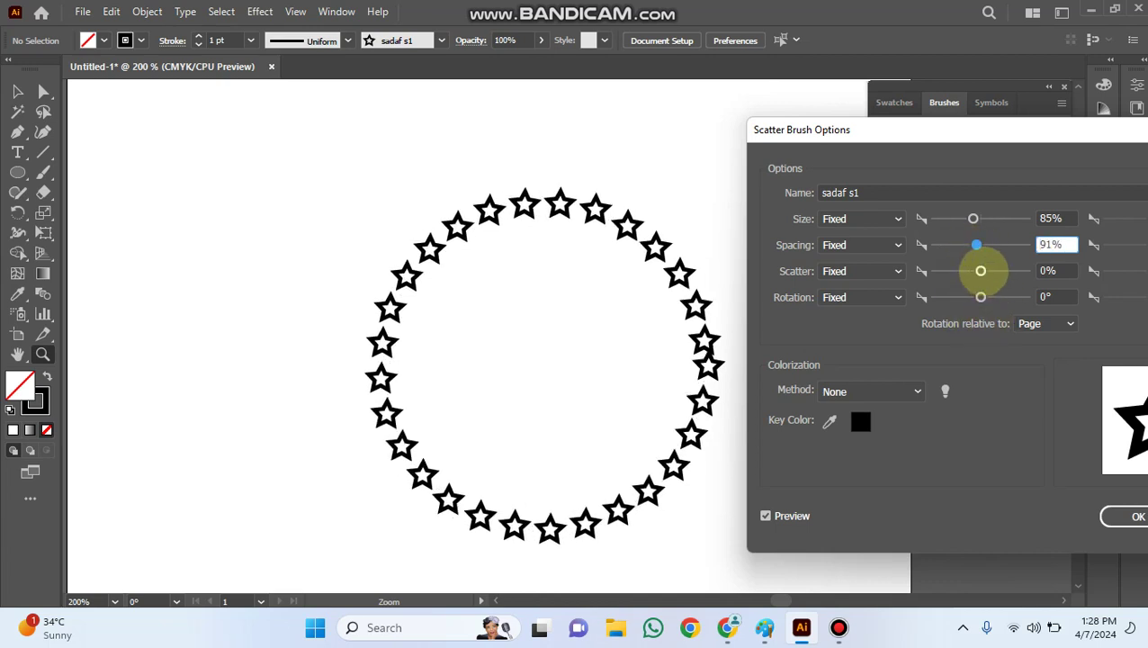
mouse_move(981, 271)
mouse_down()
mouse_move(959, 271)
mouse_move(987, 271)
mouse_up()
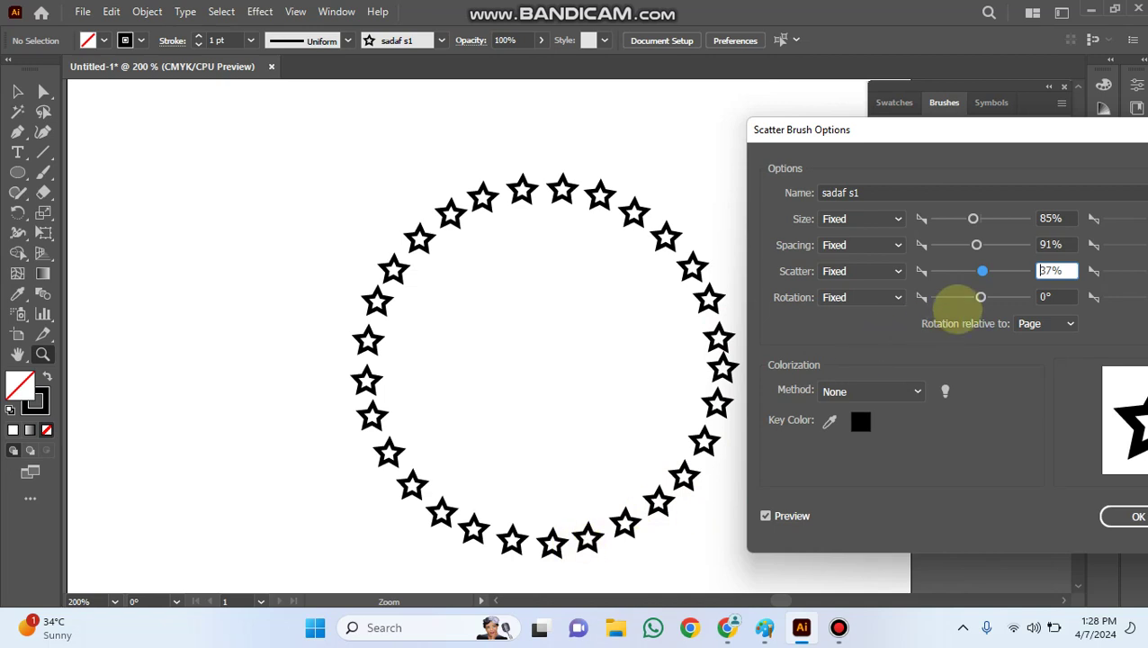
Set the star brush's rotation to Random with an angle value of 134°
drag(981, 297, 972, 297)
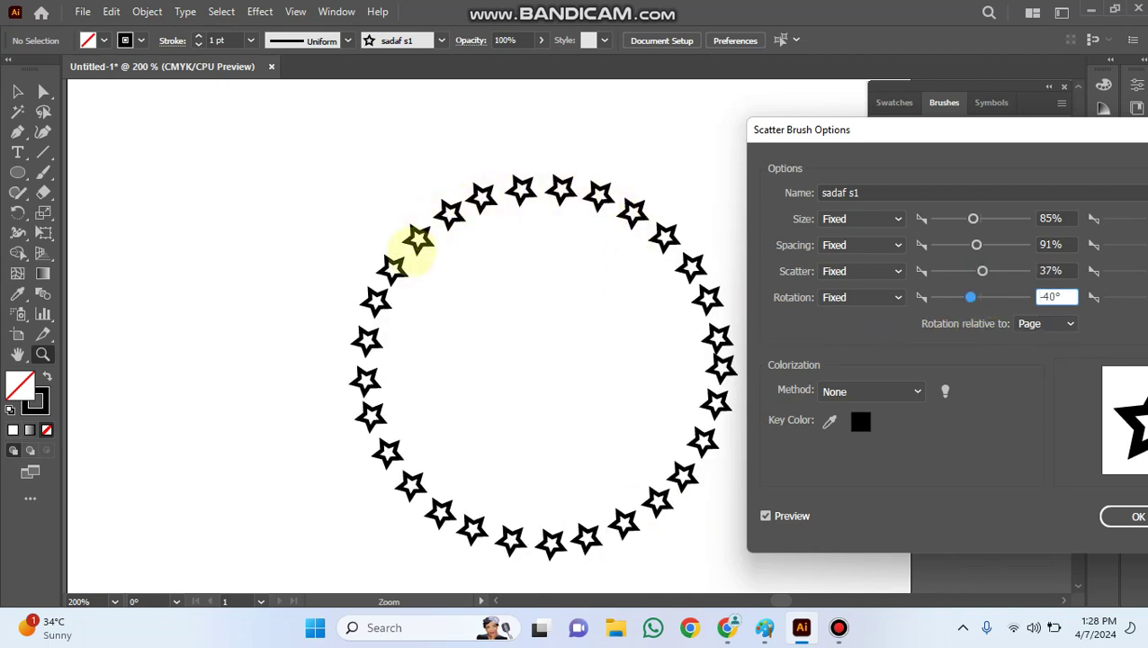
drag(970, 297, 964, 297)
click(896, 297)
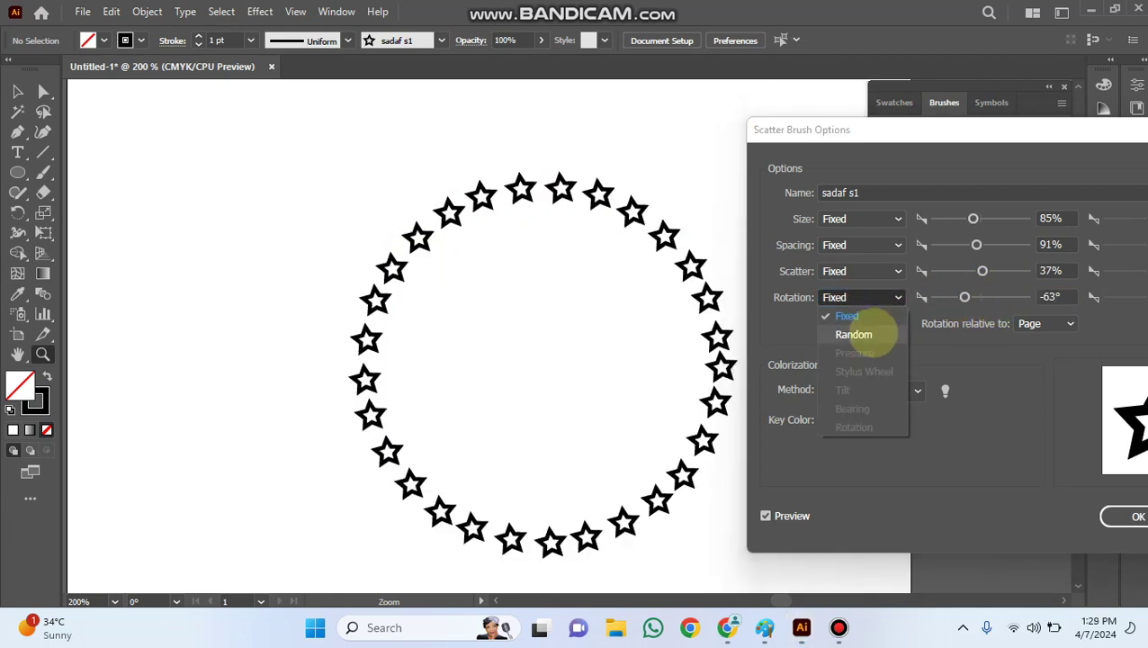
click(871, 333)
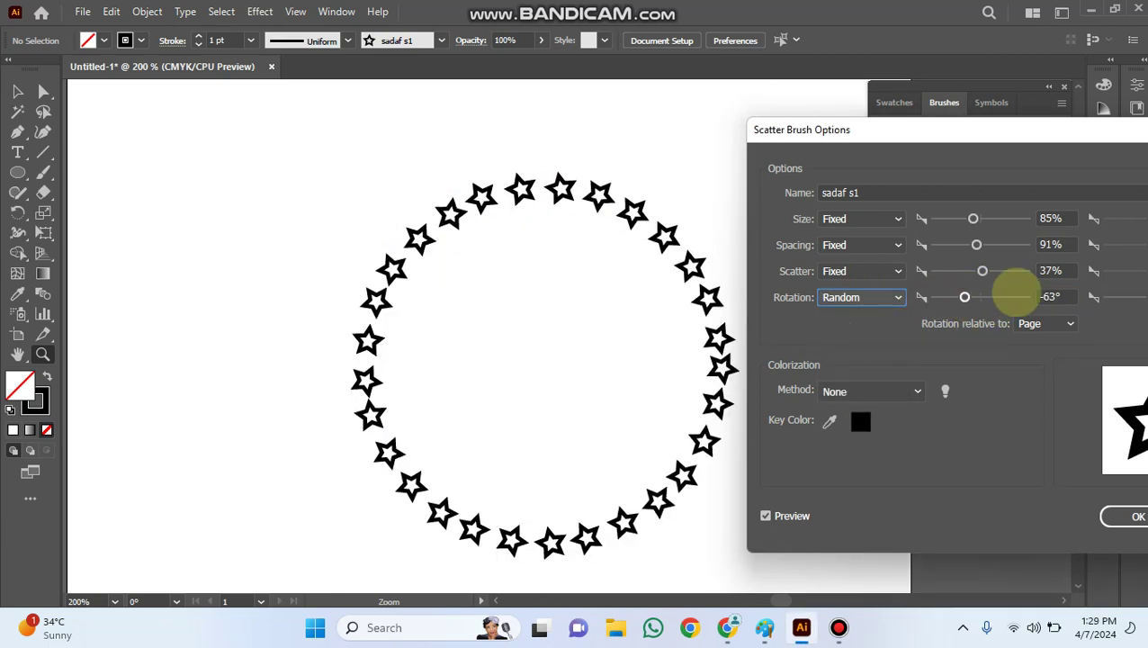
click(1015, 293)
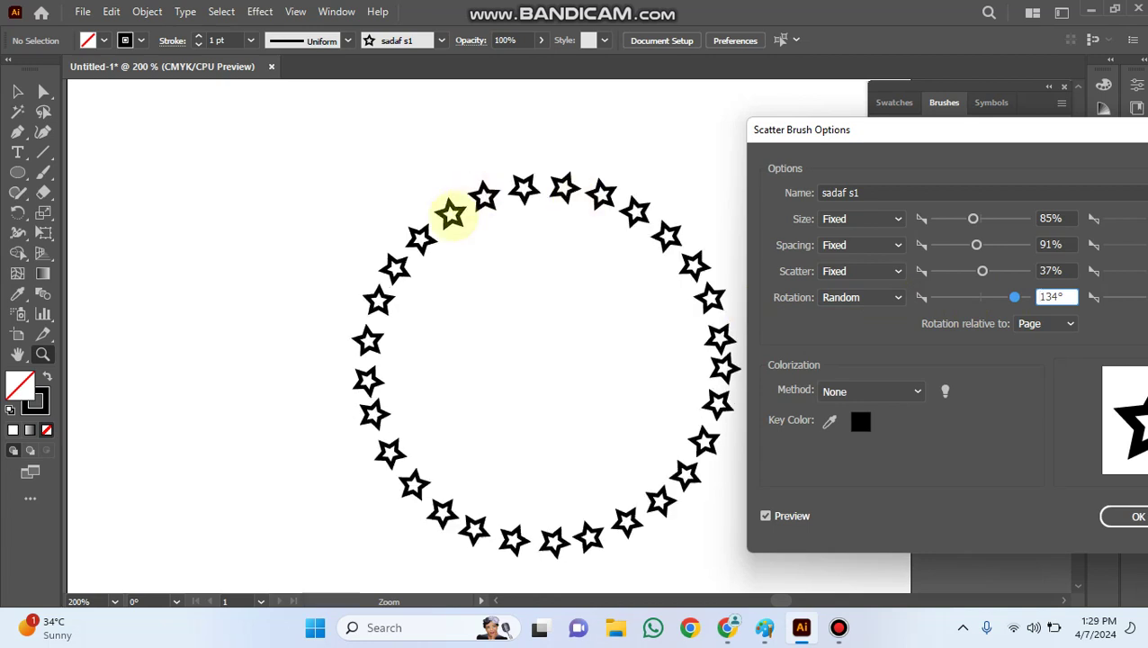
Set the star brush's random rotation angle to 67° and try to sample a key color from a star on the ring
click(1014, 297)
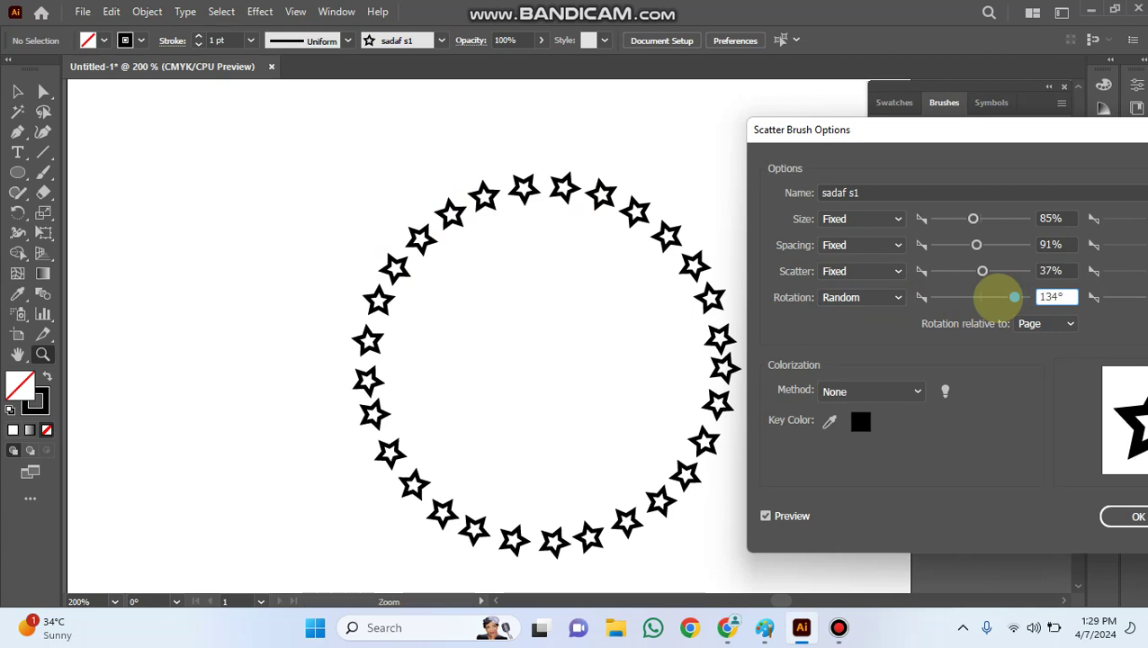
drag(997, 299, 997, 297)
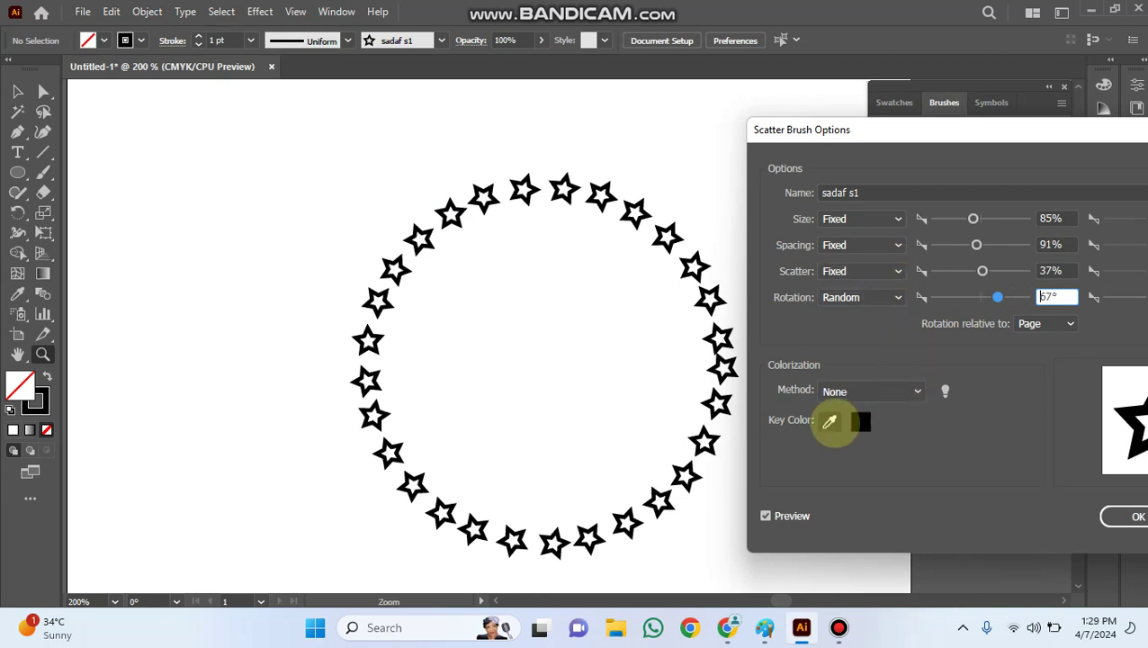
click(828, 421)
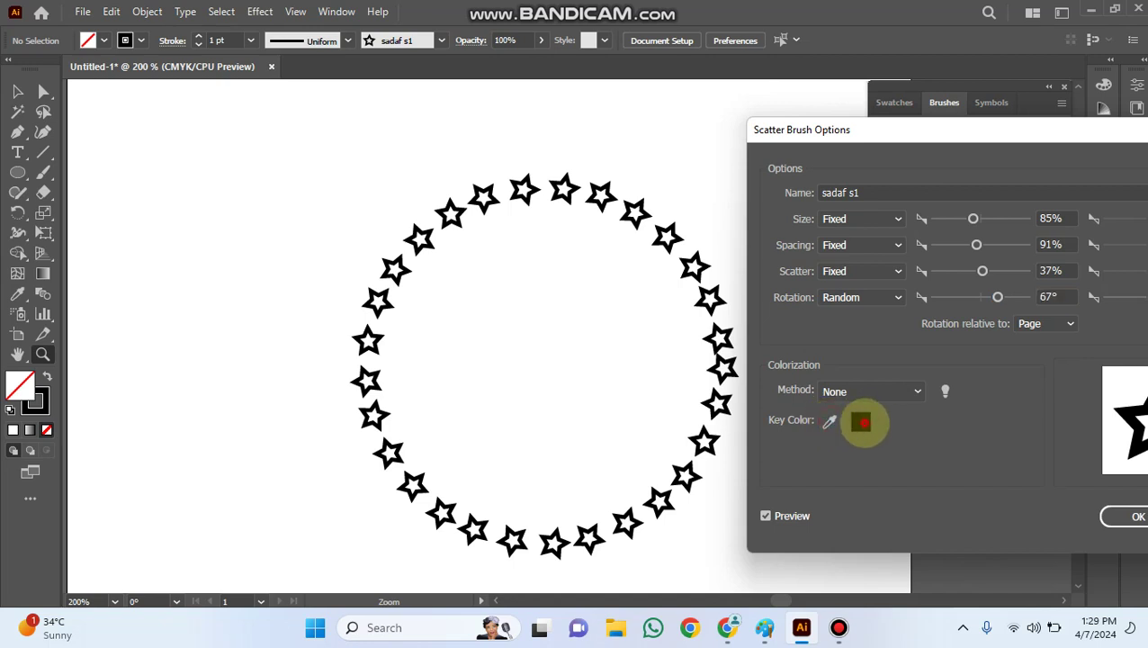
click(829, 421)
click(860, 420)
click(704, 441)
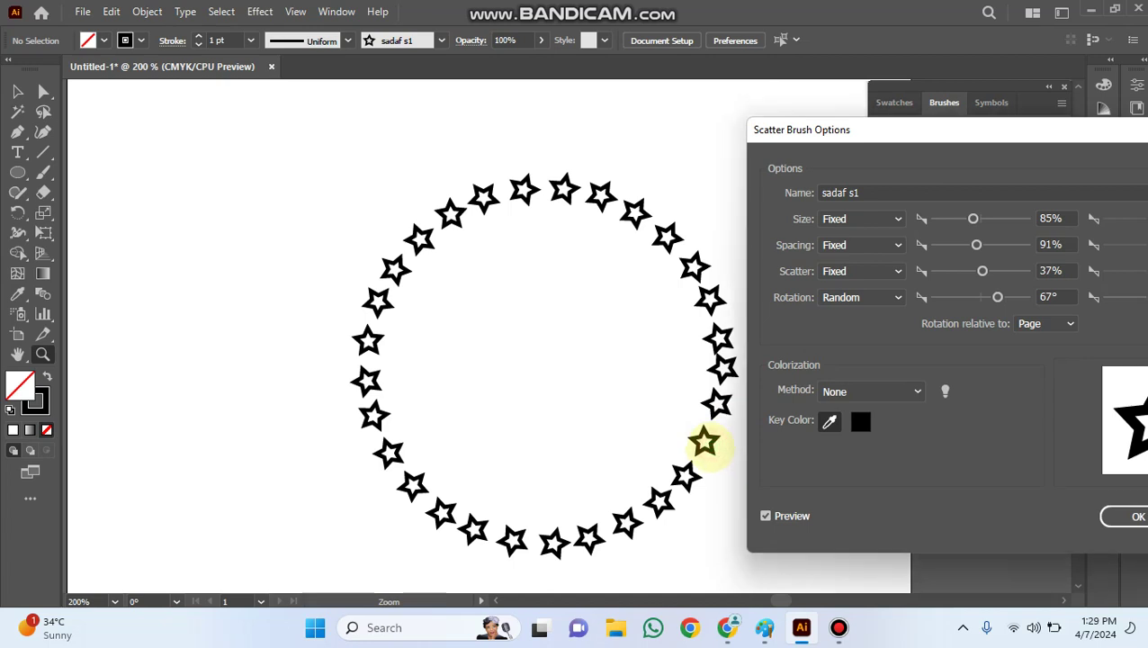
click(860, 421)
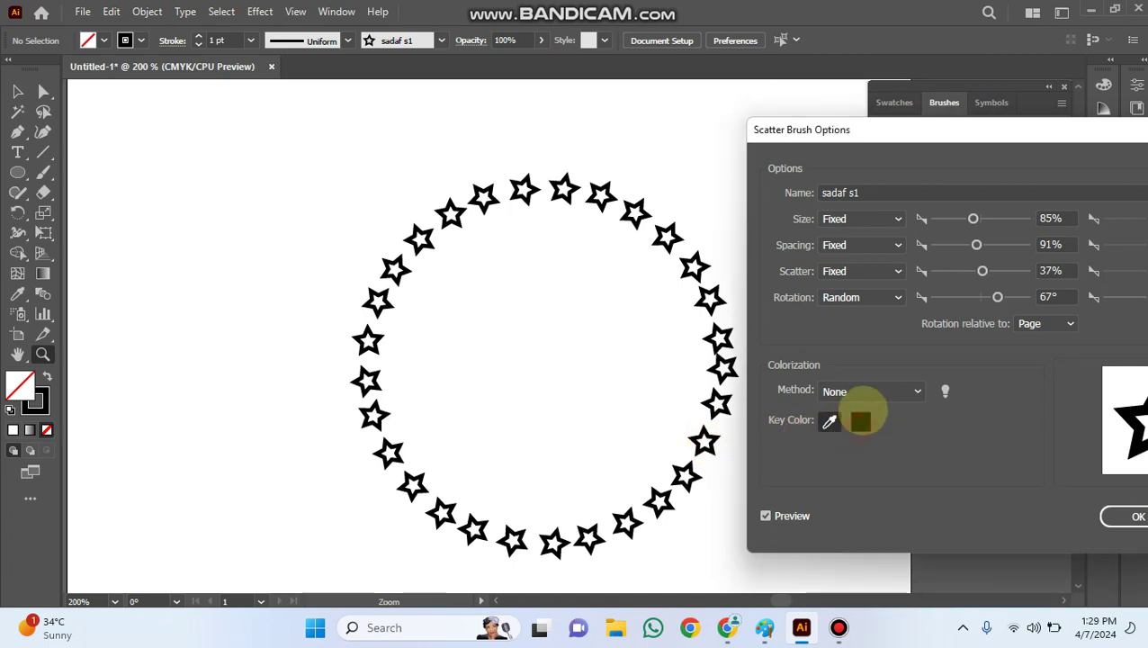
Set the star brush's colorization method to Tints and accept the brush options
click(869, 391)
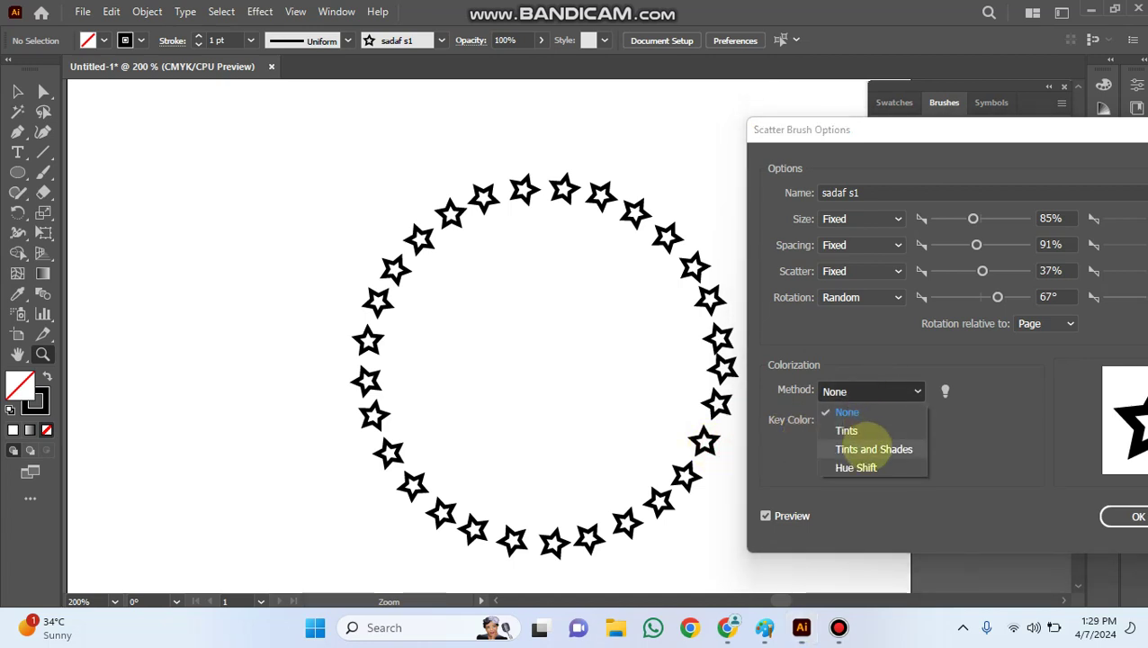
click(869, 447)
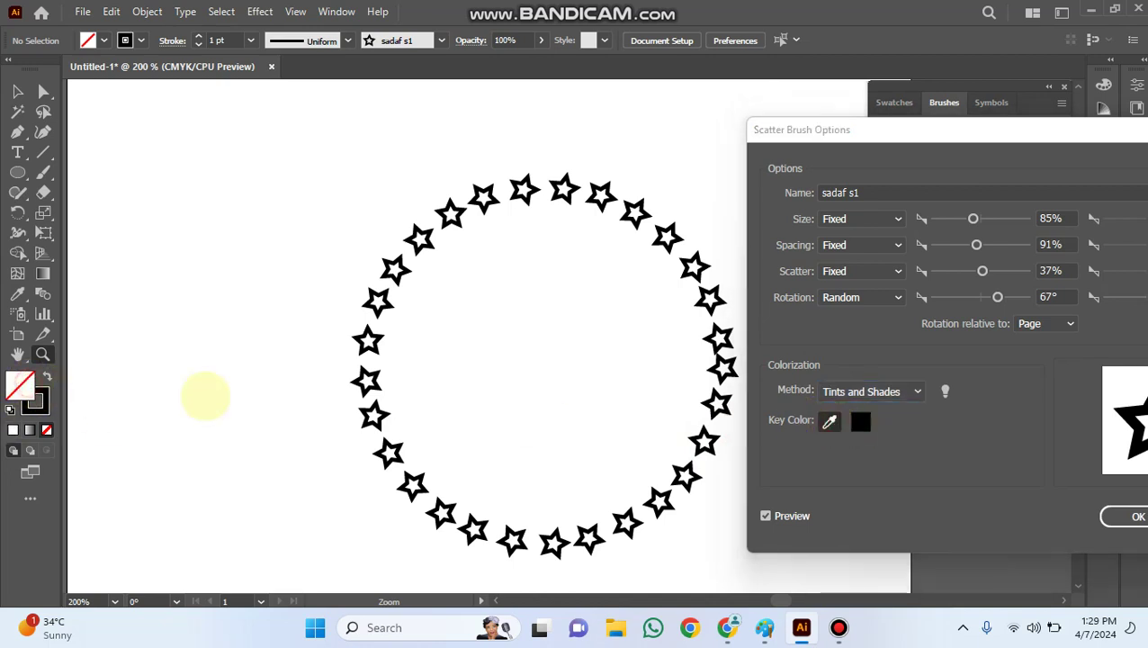
click(897, 390)
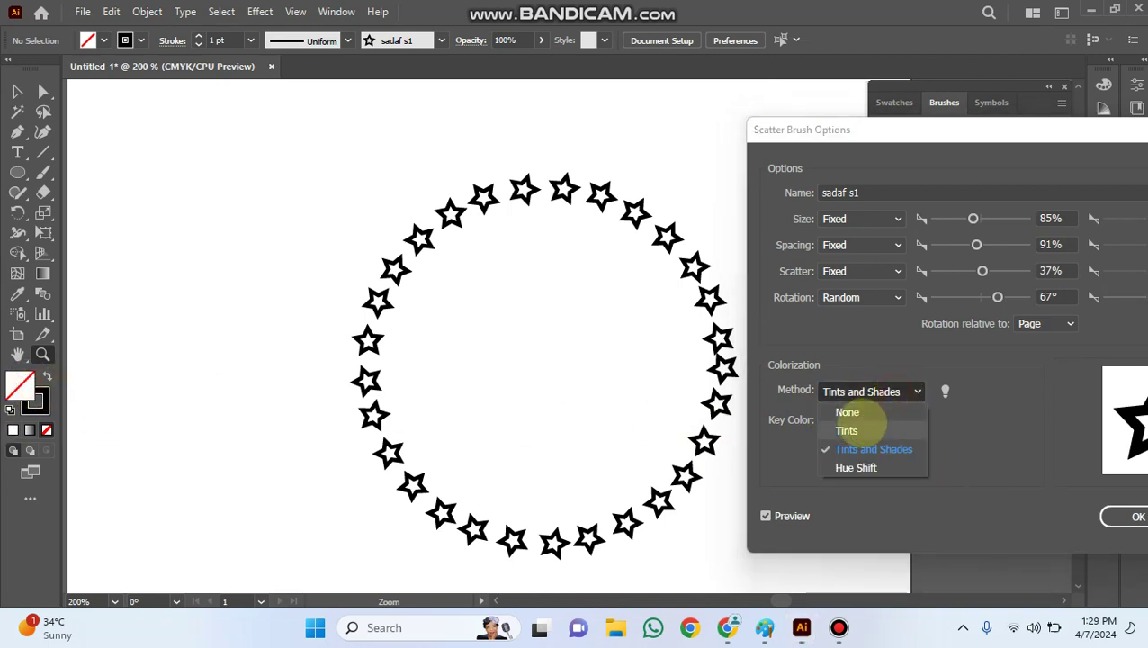
click(864, 423)
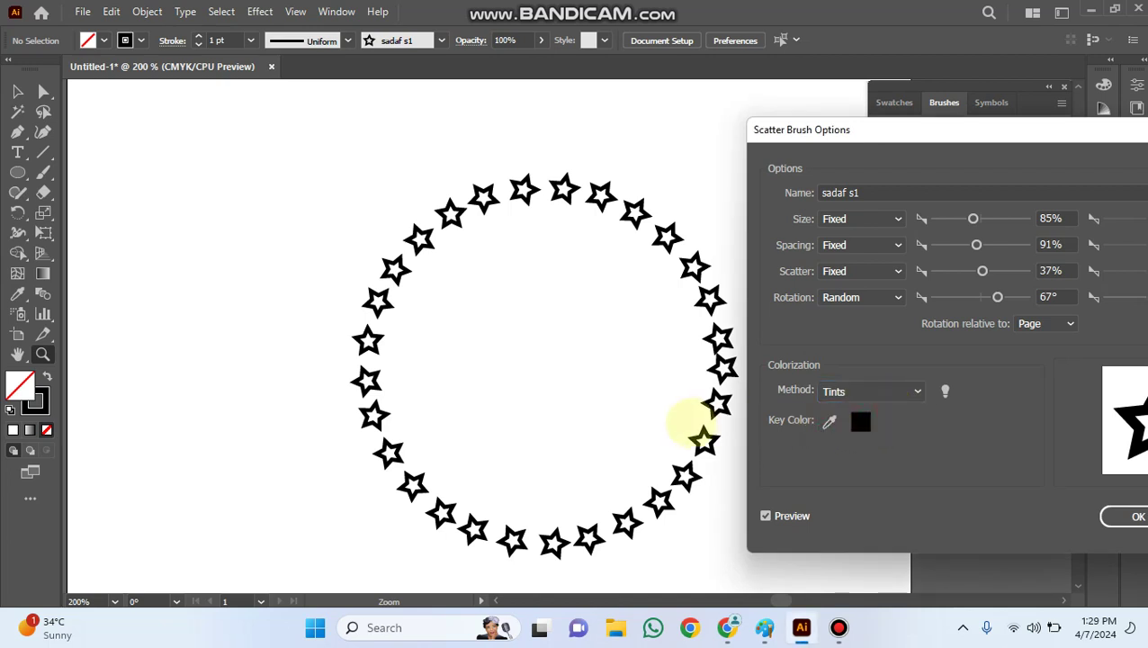
click(25, 382)
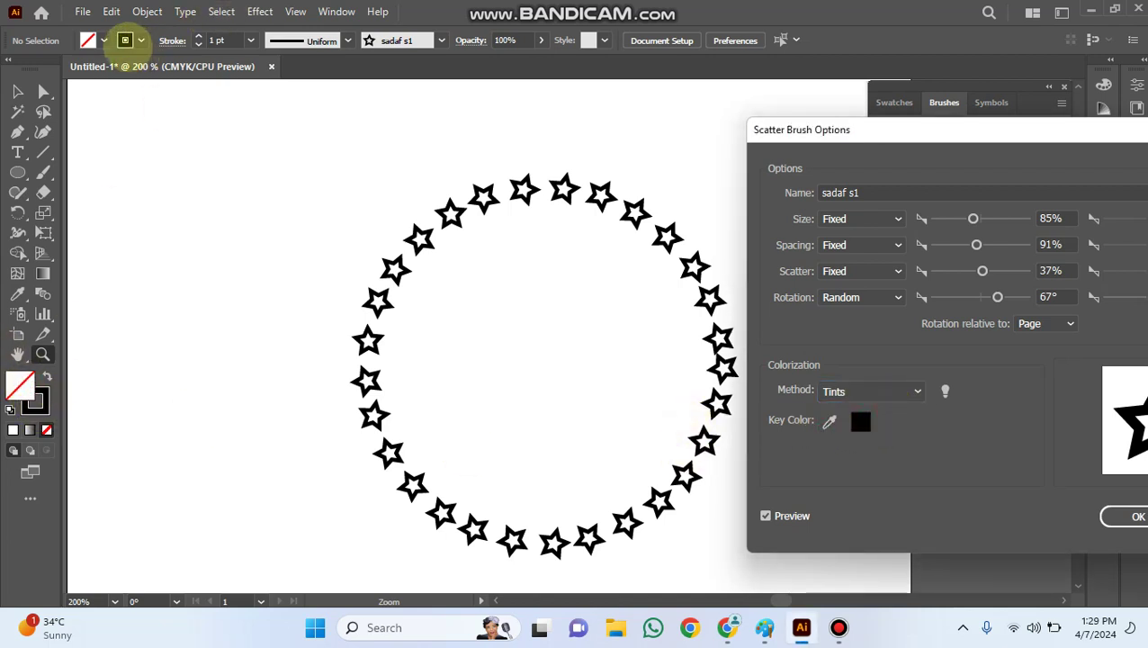
click(128, 41)
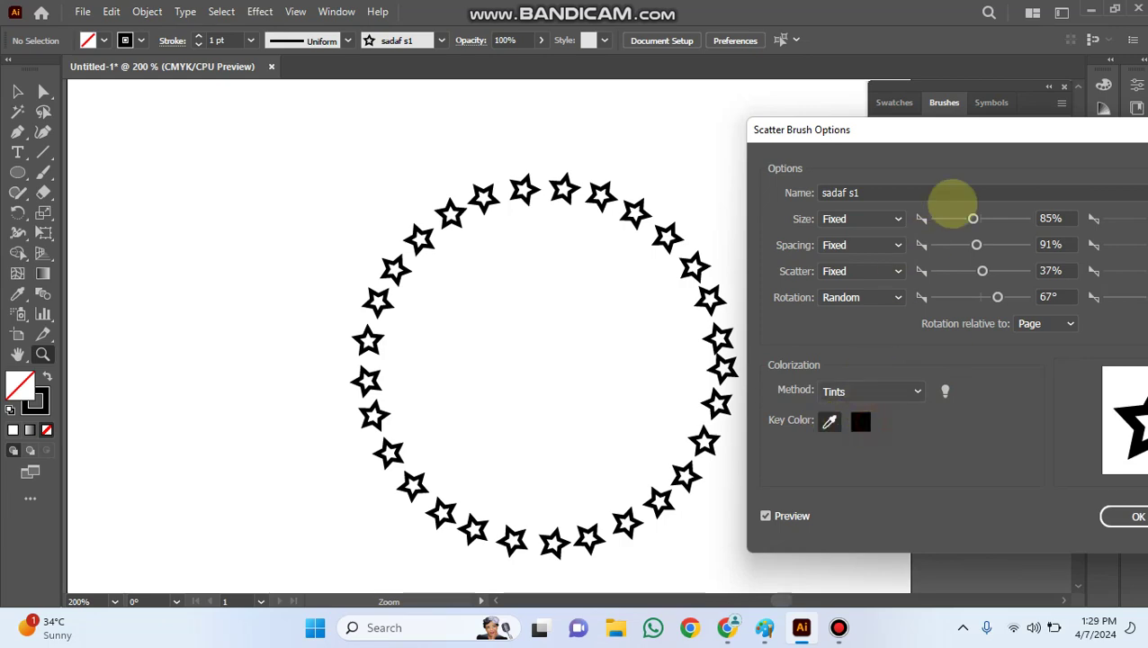
drag(992, 133, 790, 180)
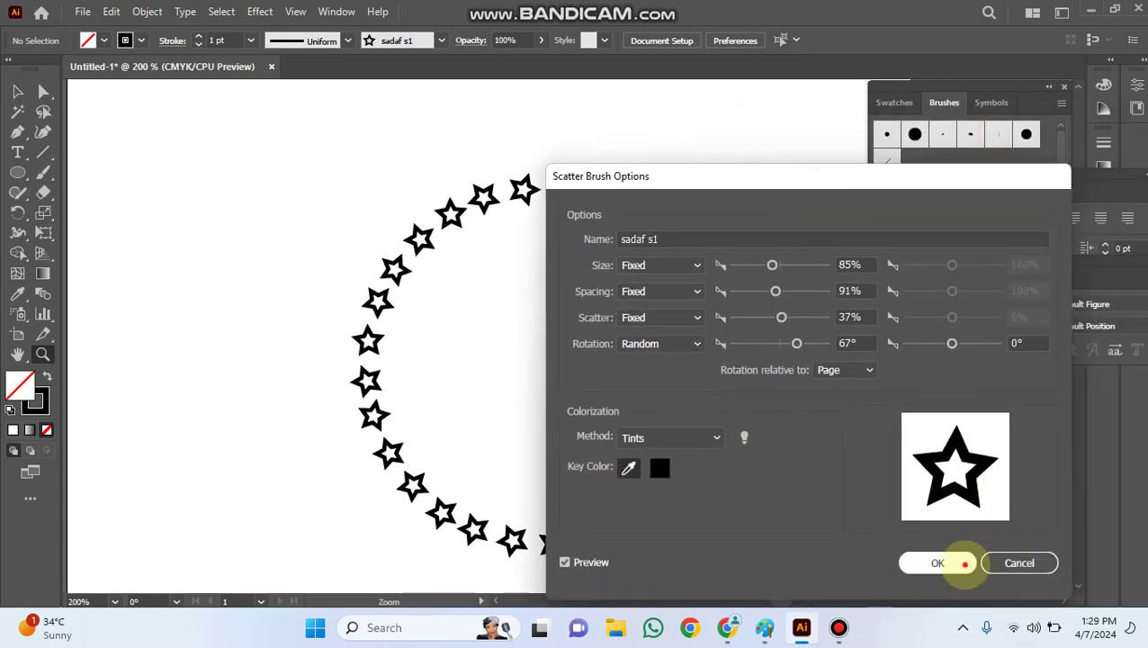
click(965, 563)
click(554, 333)
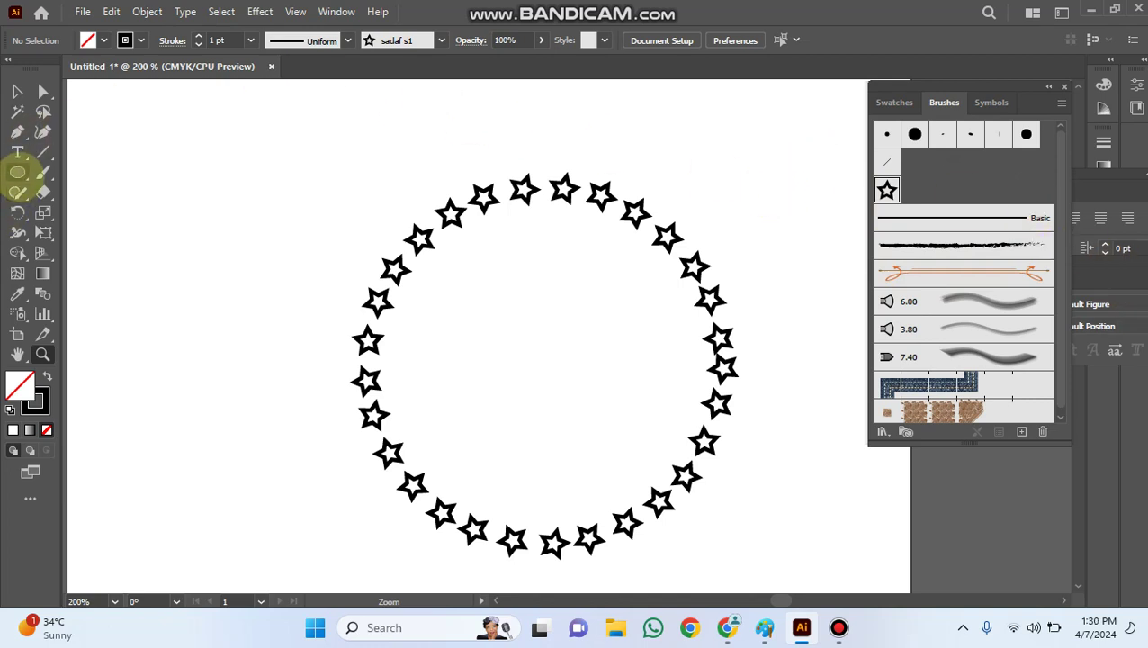
Create a small ellipse with the Ellipse tool, starting from the center of the star ring
drag(18, 172, 57, 214)
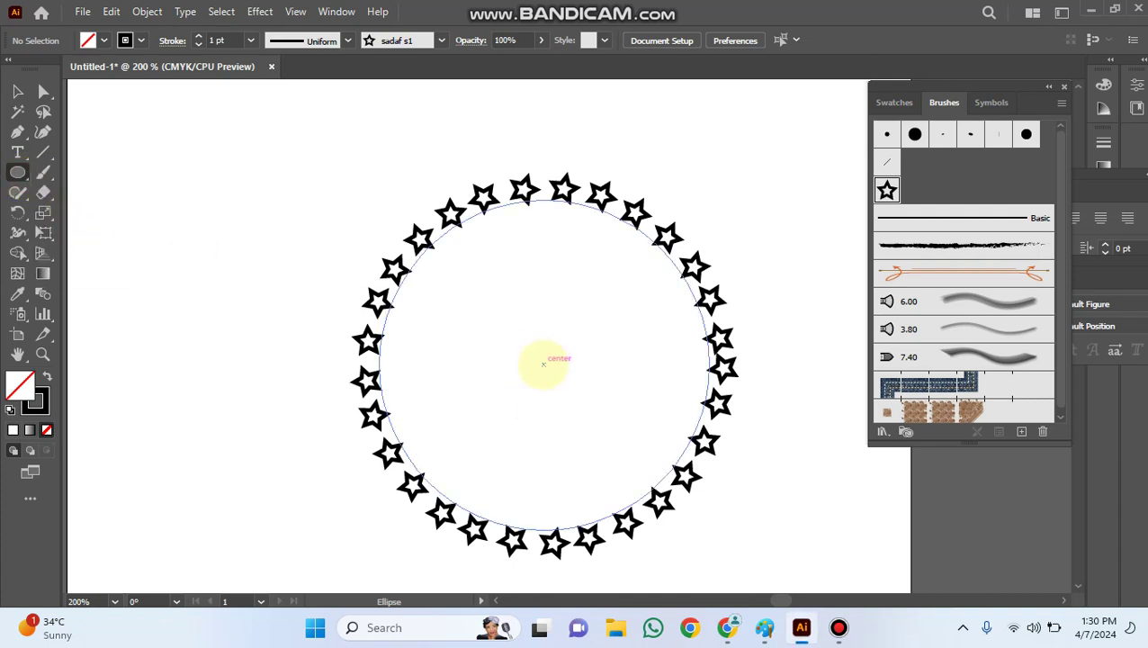
drag(545, 363, 502, 286)
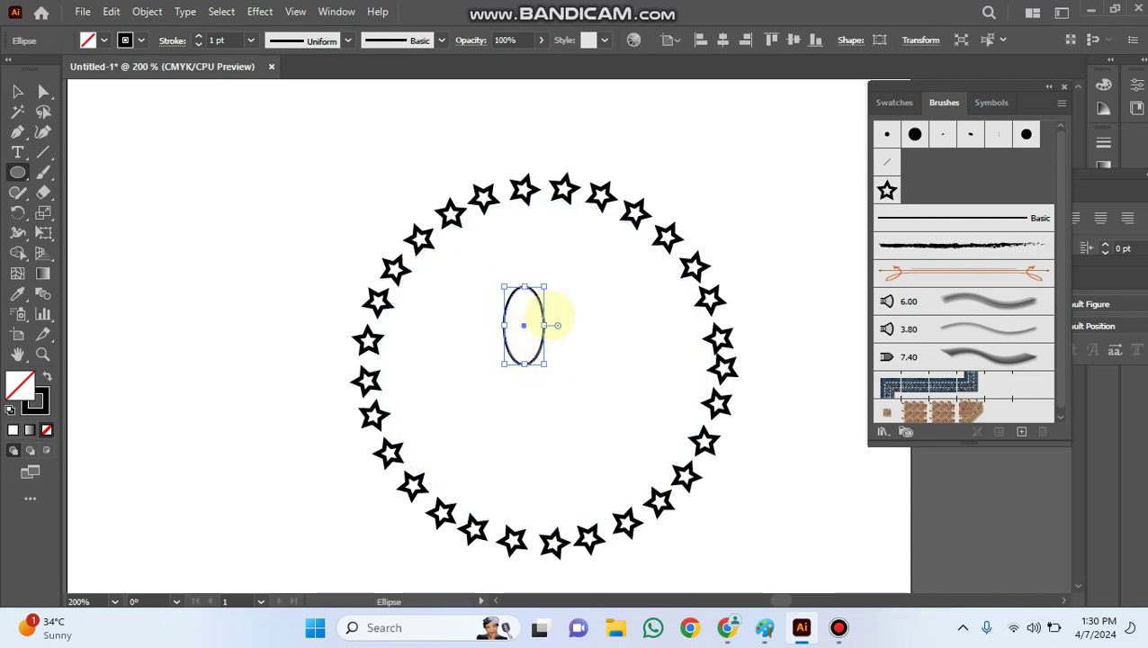
key(ctrl+z)
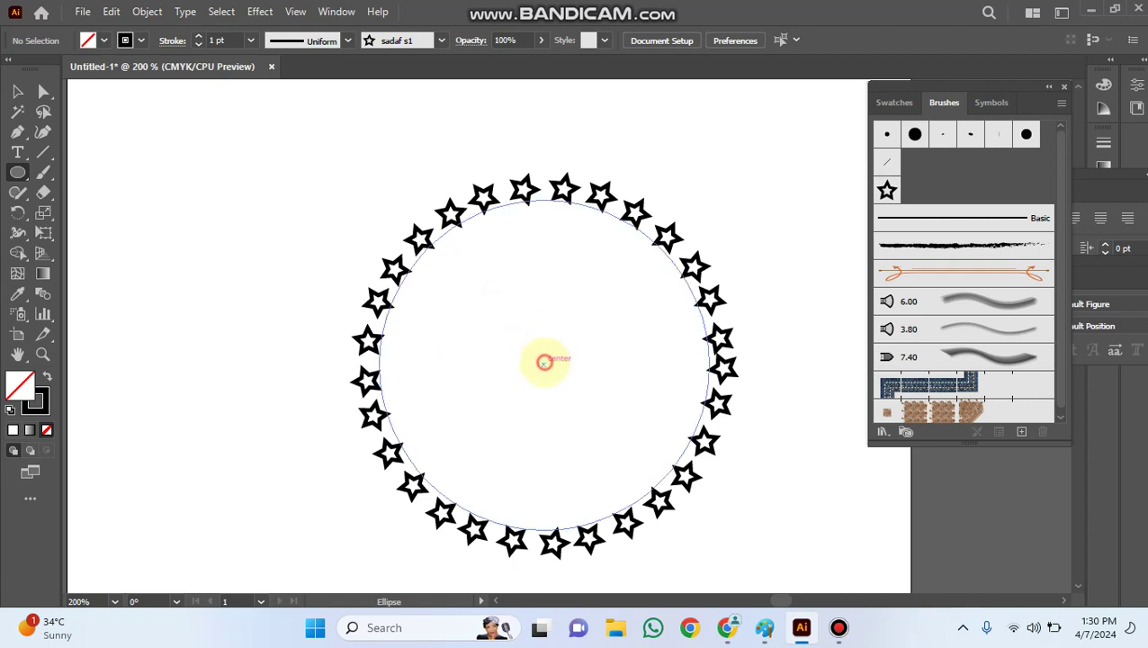
click(544, 362)
click(533, 340)
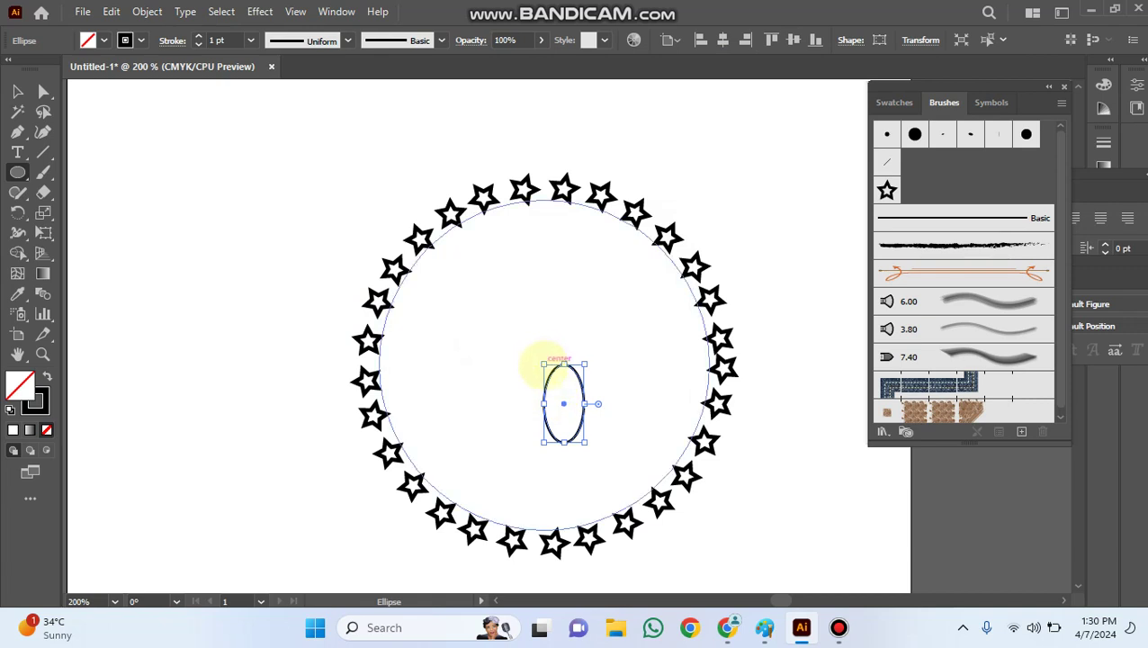
Resize the small ellipse into a circle that closely surrounds the ring of stars
drag(584, 442, 338, 236)
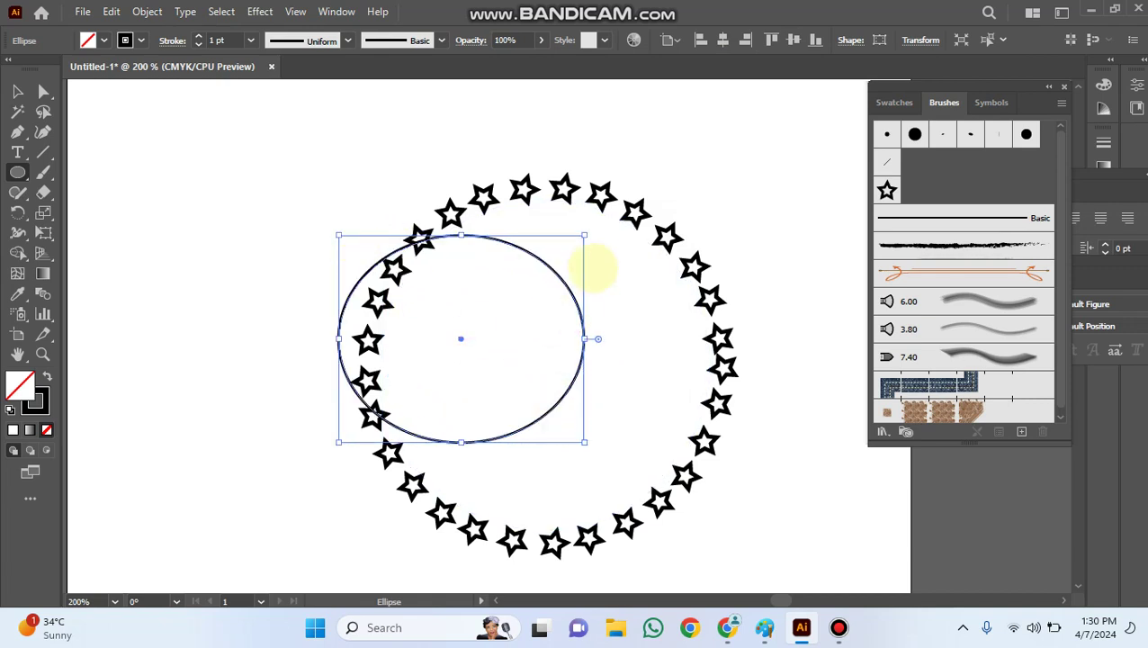
drag(583, 236, 740, 133)
drag(539, 442, 539, 572)
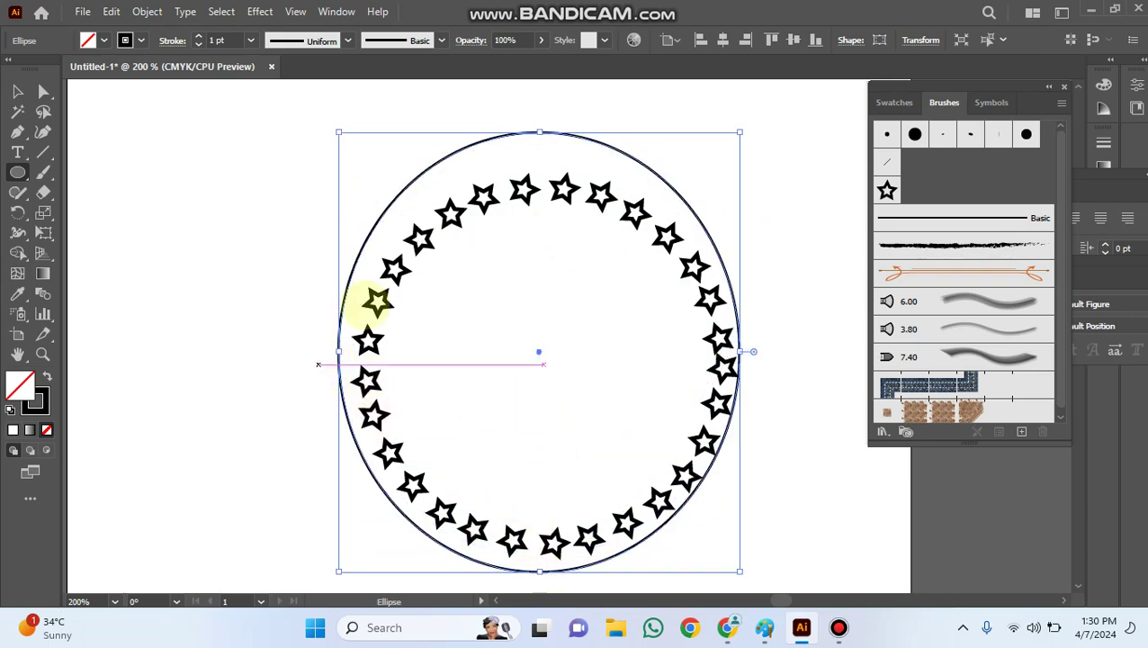
drag(539, 133, 540, 162)
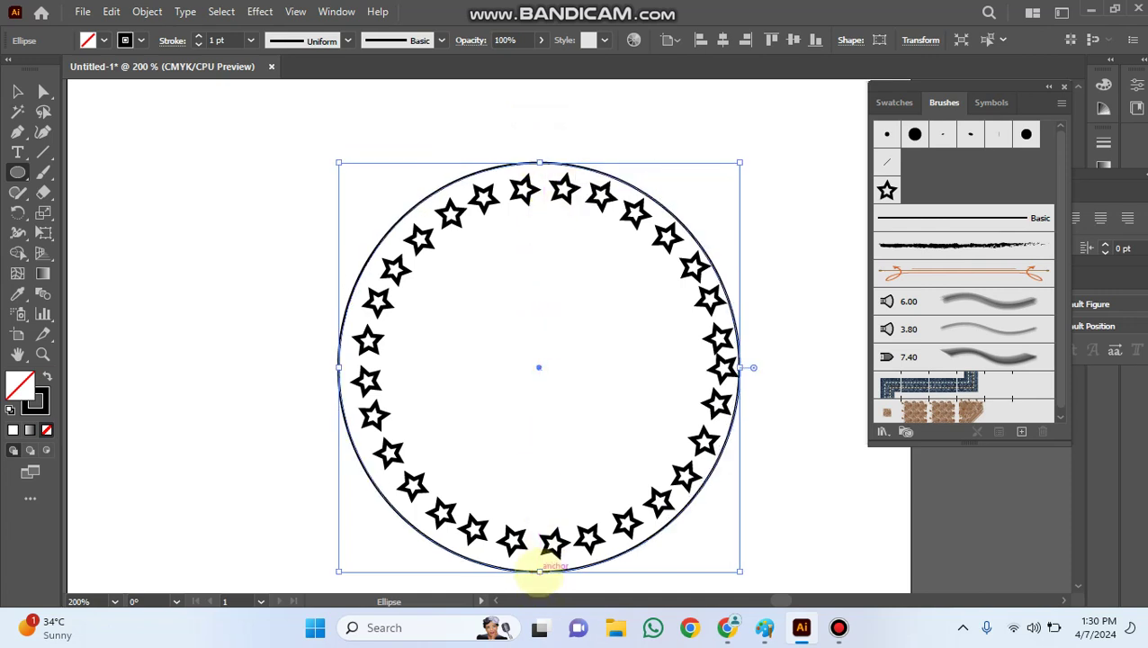
drag(539, 571, 539, 564)
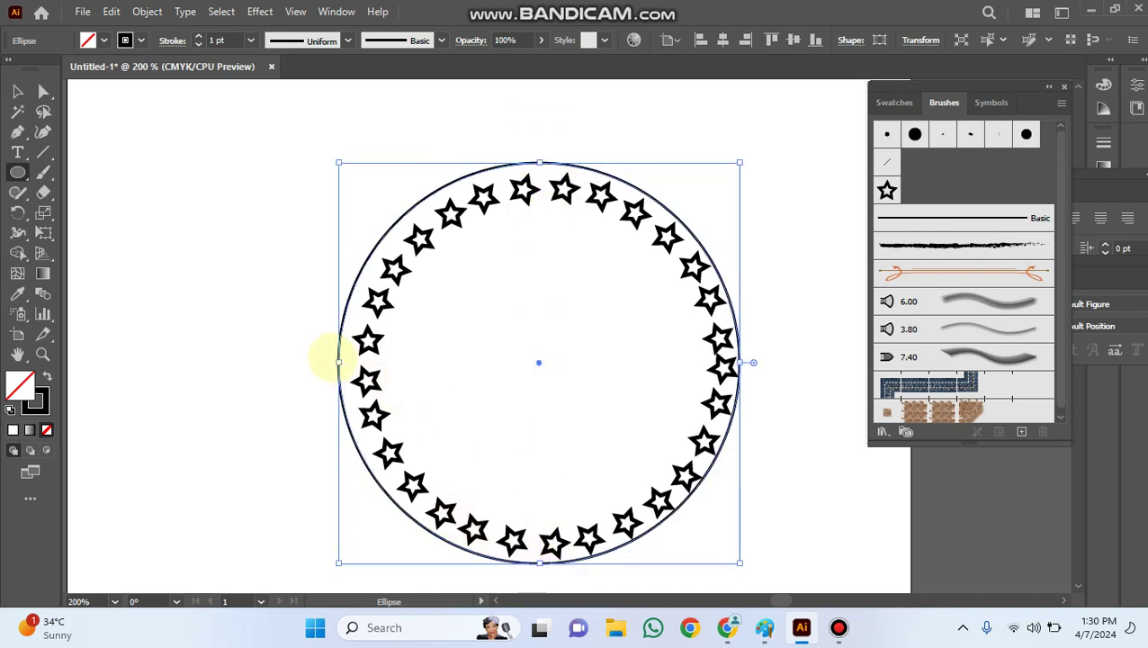
drag(338, 361, 344, 363)
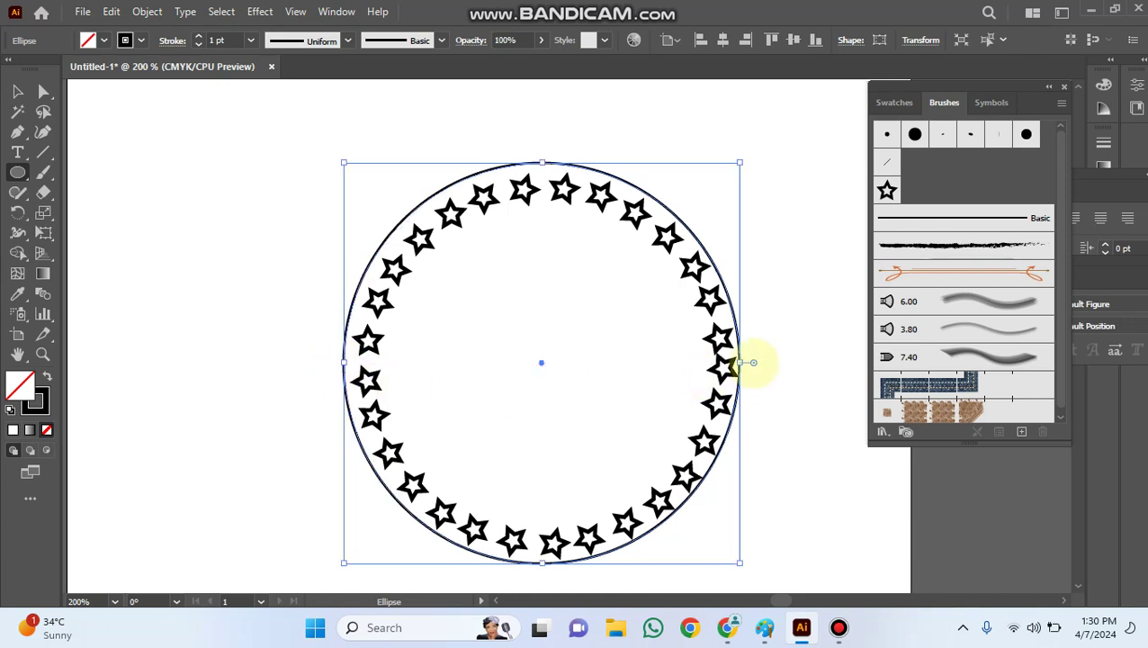
drag(739, 361, 745, 362)
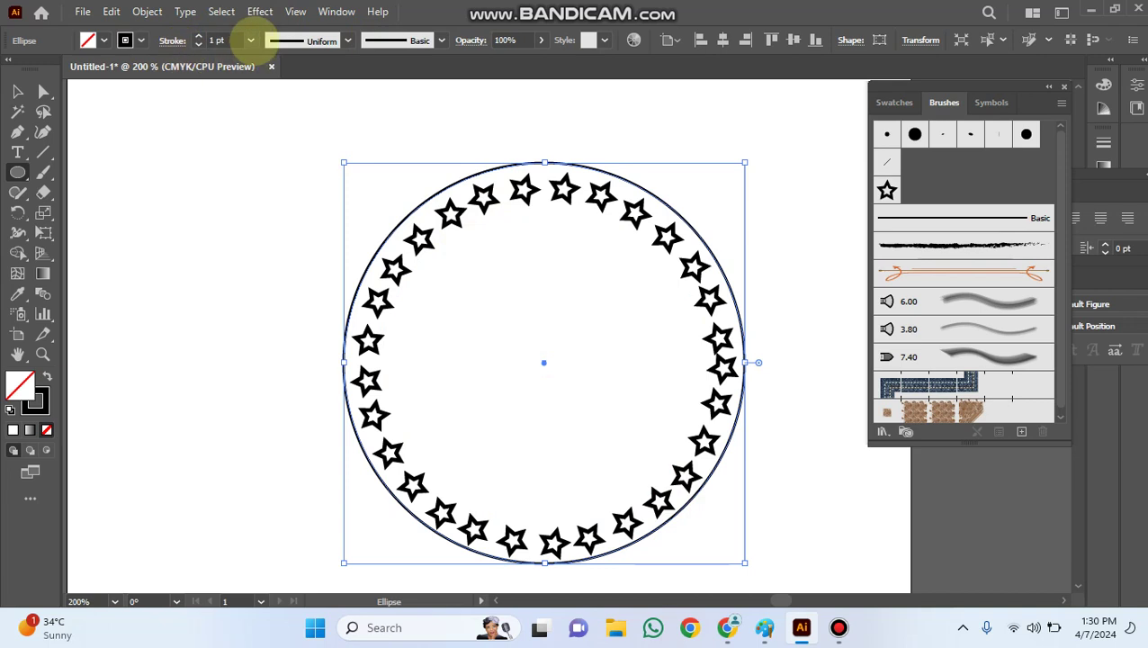
Give the outer circle a 5 pt stroke and color it dark red
click(250, 39)
click(267, 187)
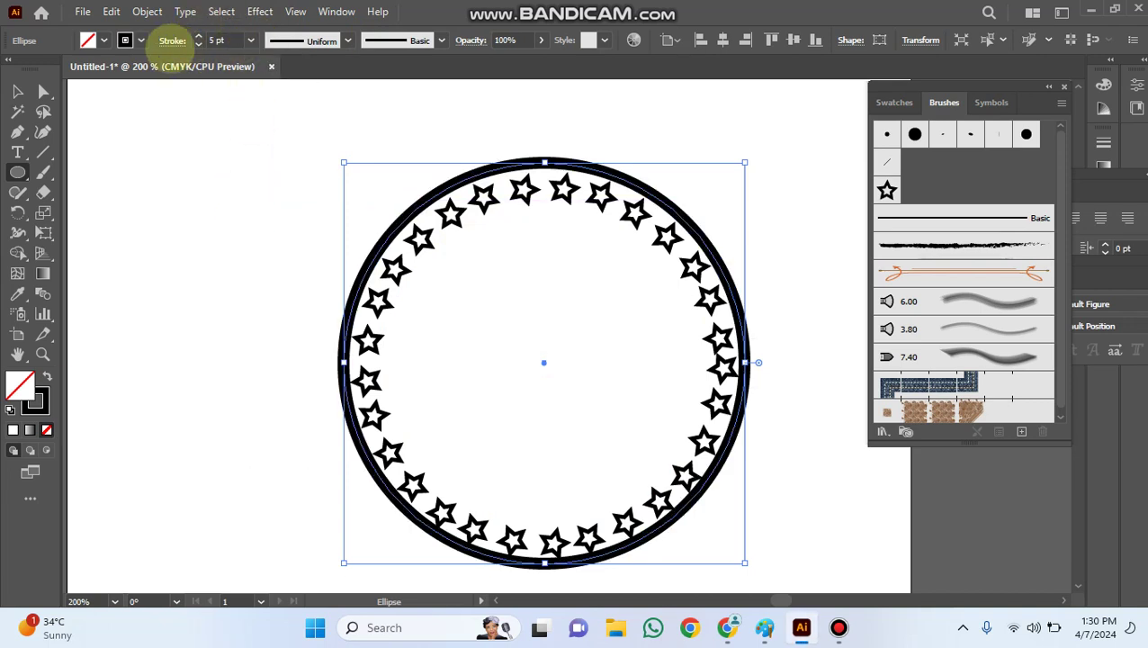
click(140, 39)
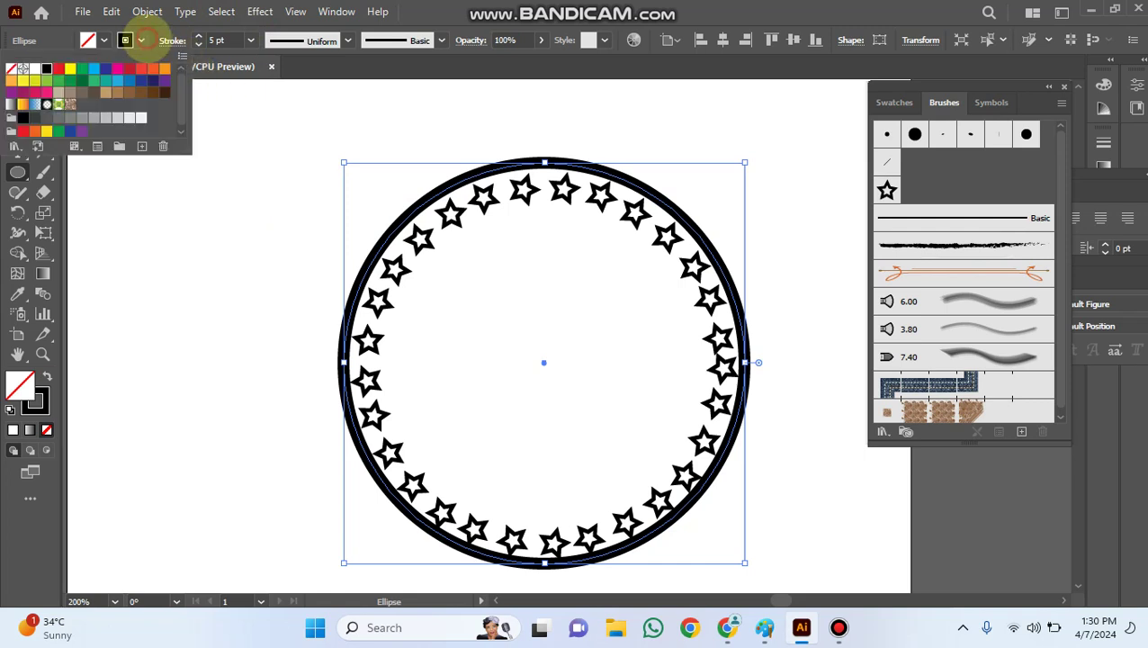
click(95, 69)
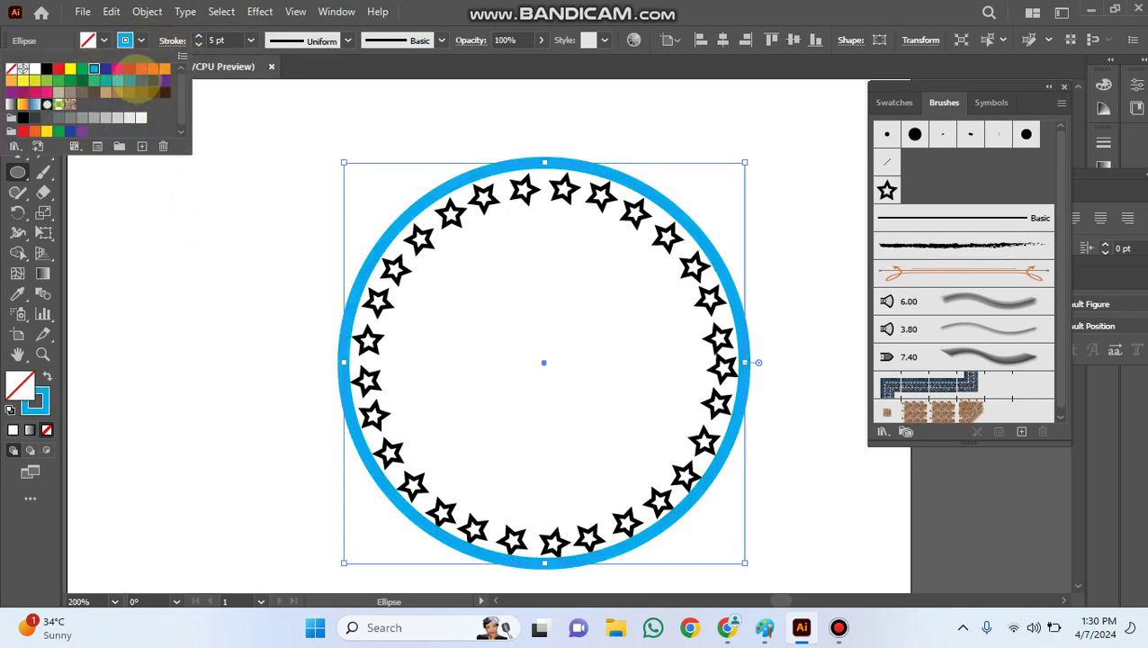
click(129, 68)
click(233, 305)
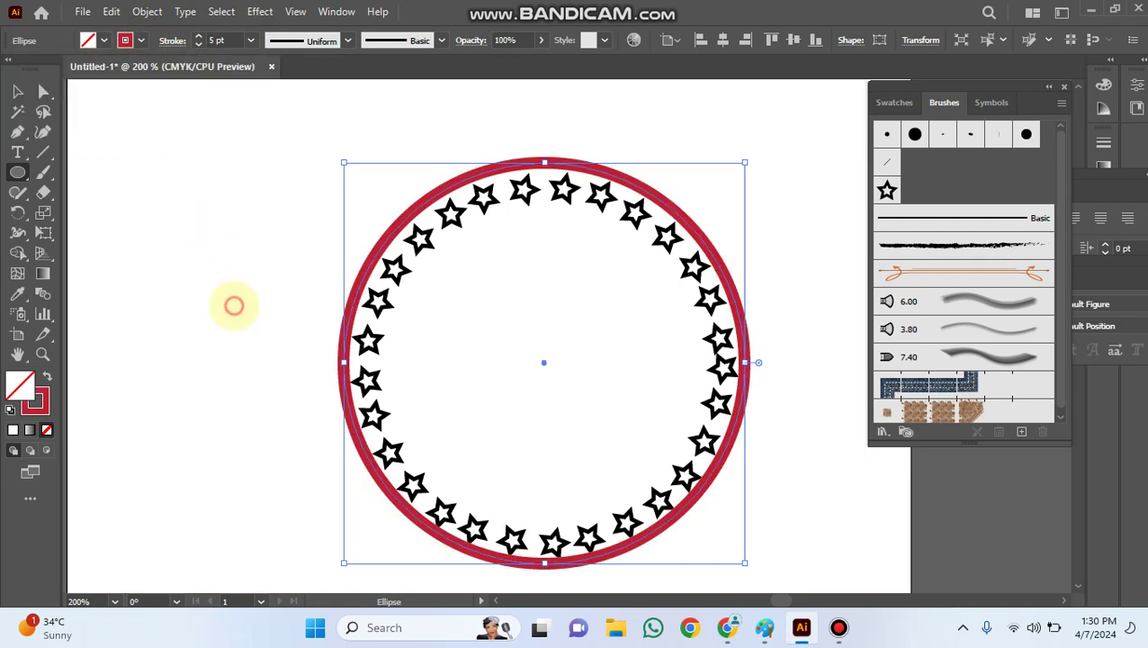
Duplicate the red circle, scale the copy down and place it along the inner side of the star ring
click(17, 91)
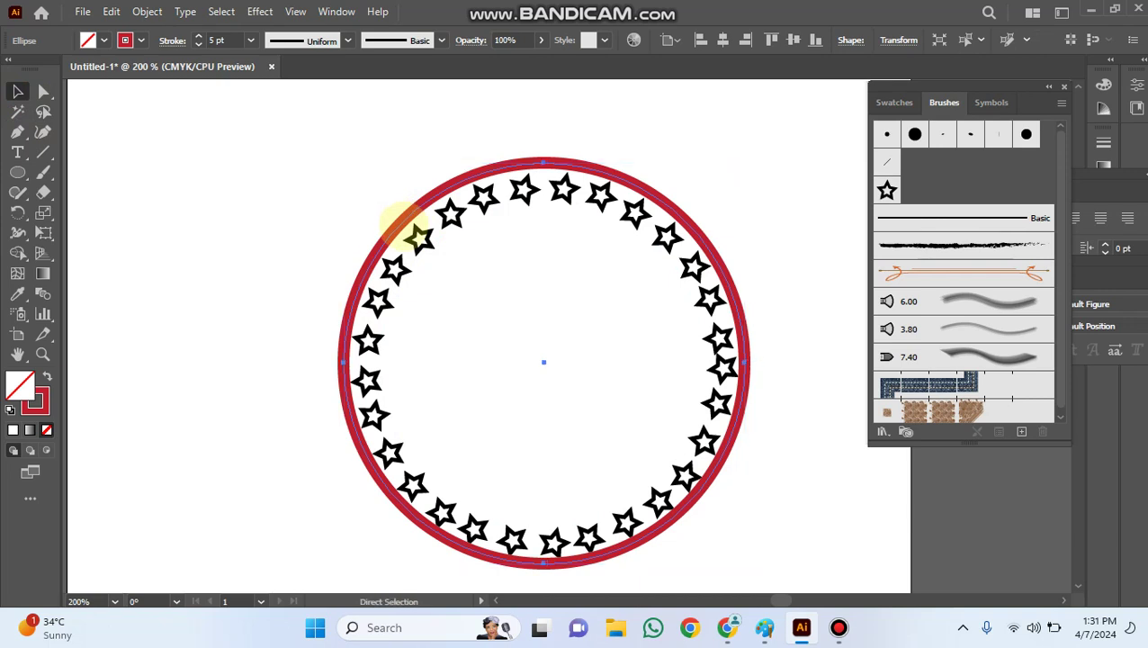
drag(410, 207, 432, 180)
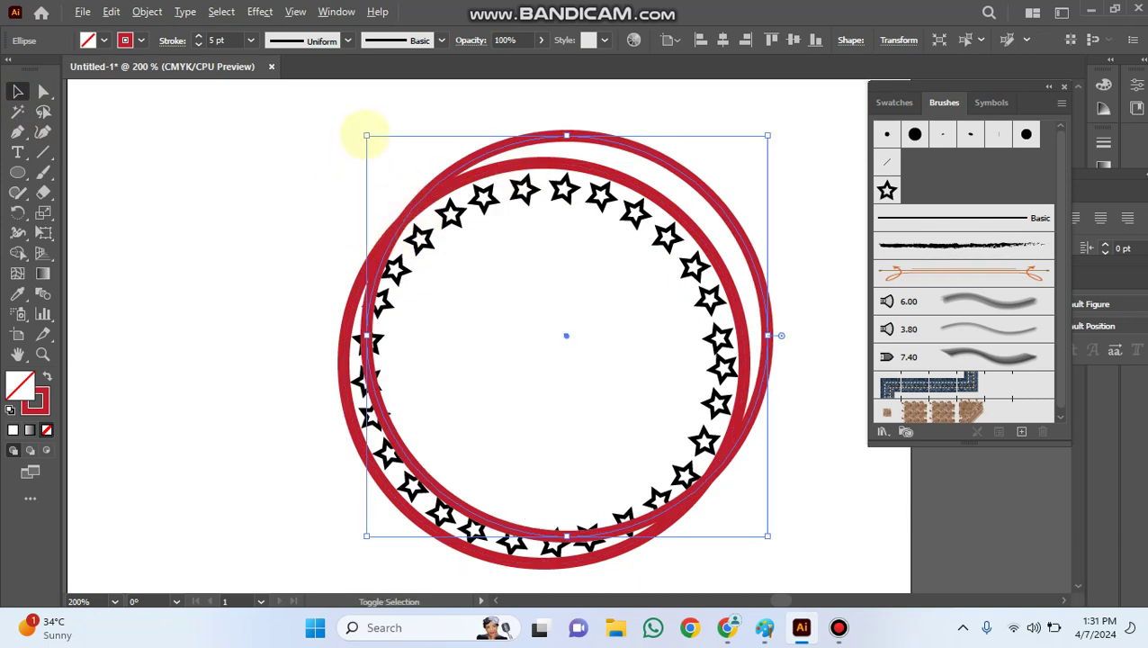
drag(366, 136, 392, 161)
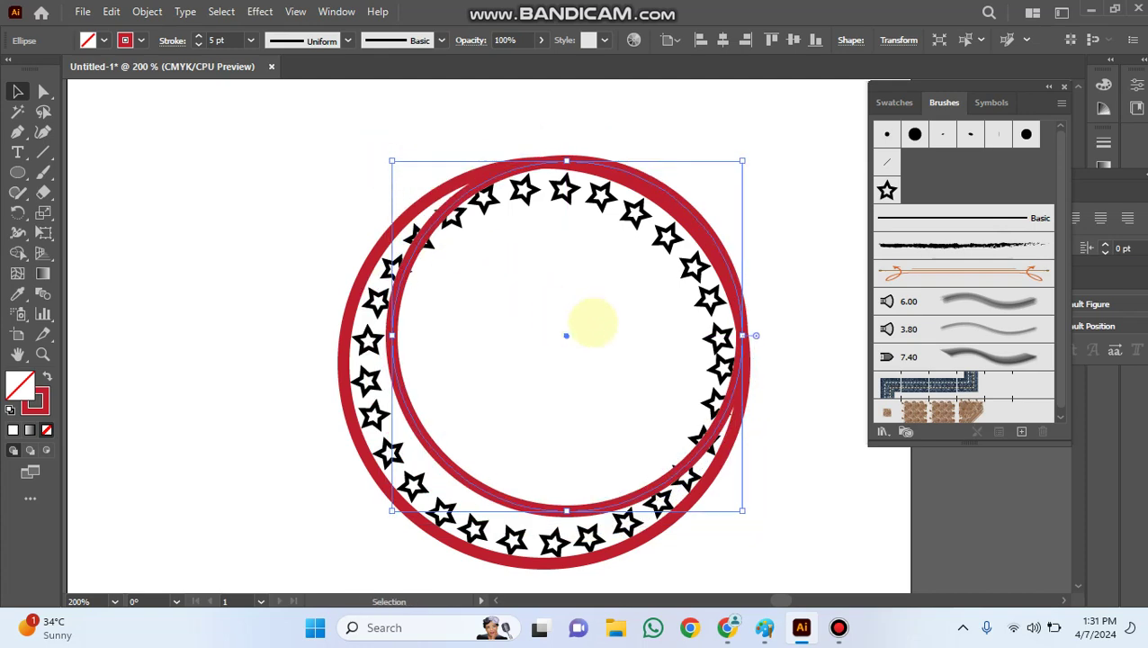
drag(570, 339, 552, 370)
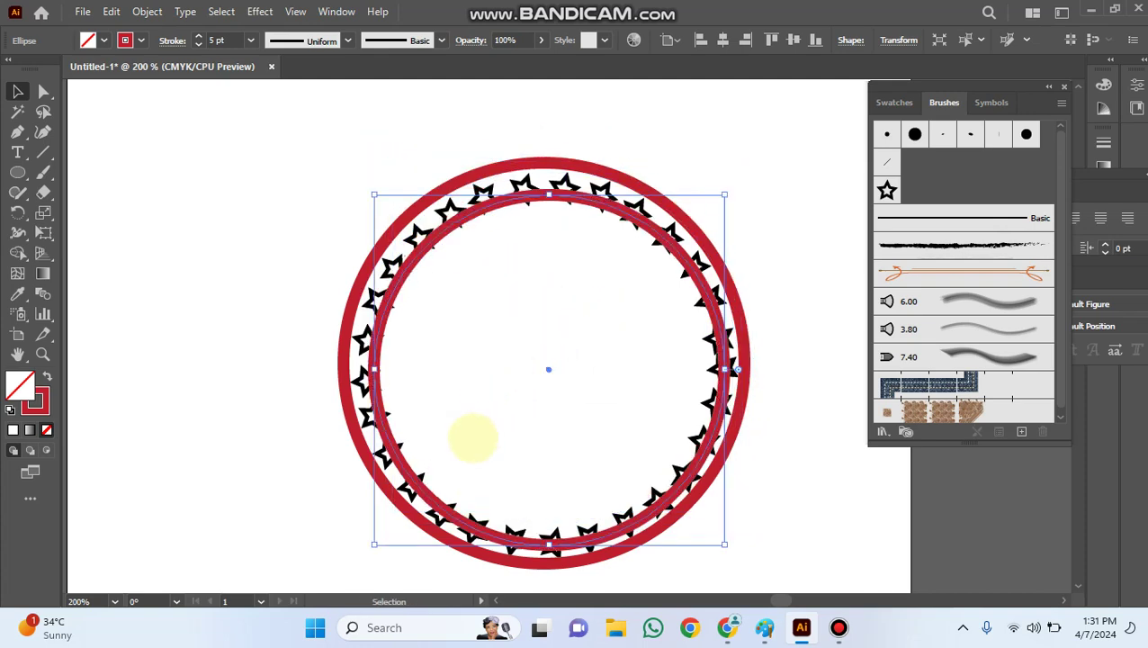
click(512, 389)
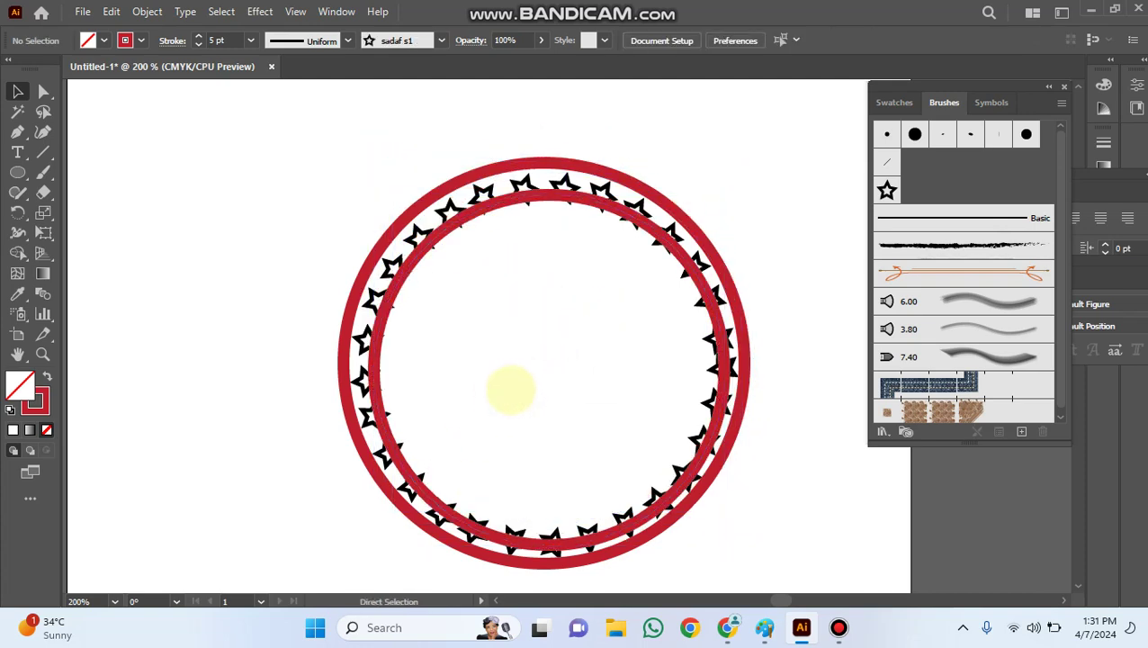
Shrink the inner red circle about its center until it clears the inner edge of the star ring
key(ctrl+t)
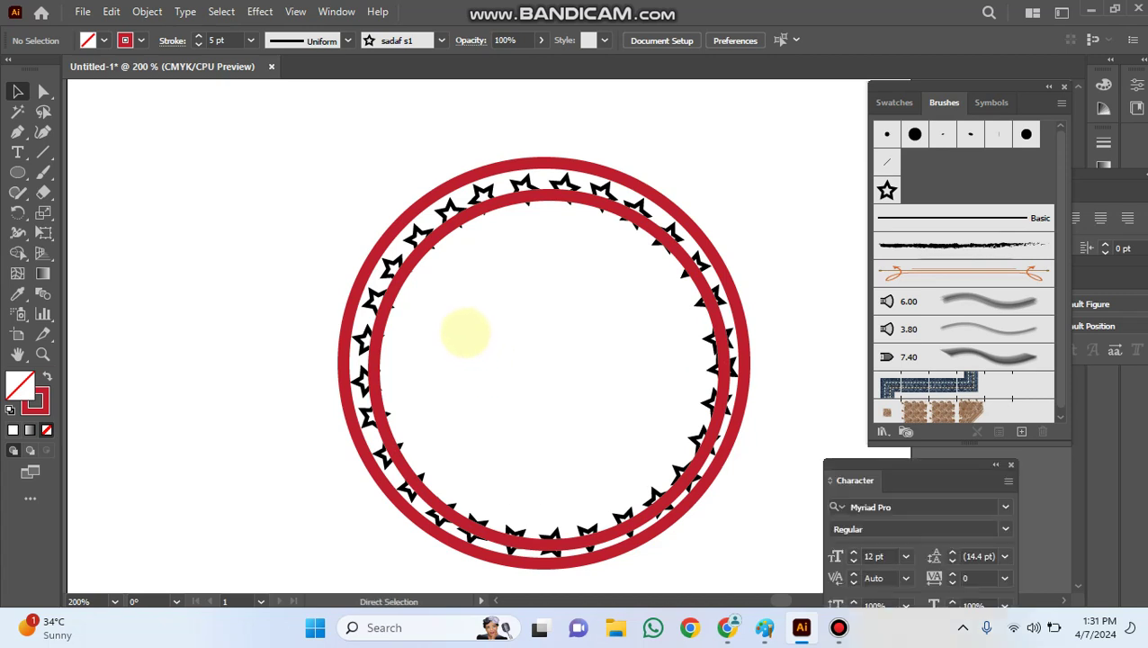
click(1010, 465)
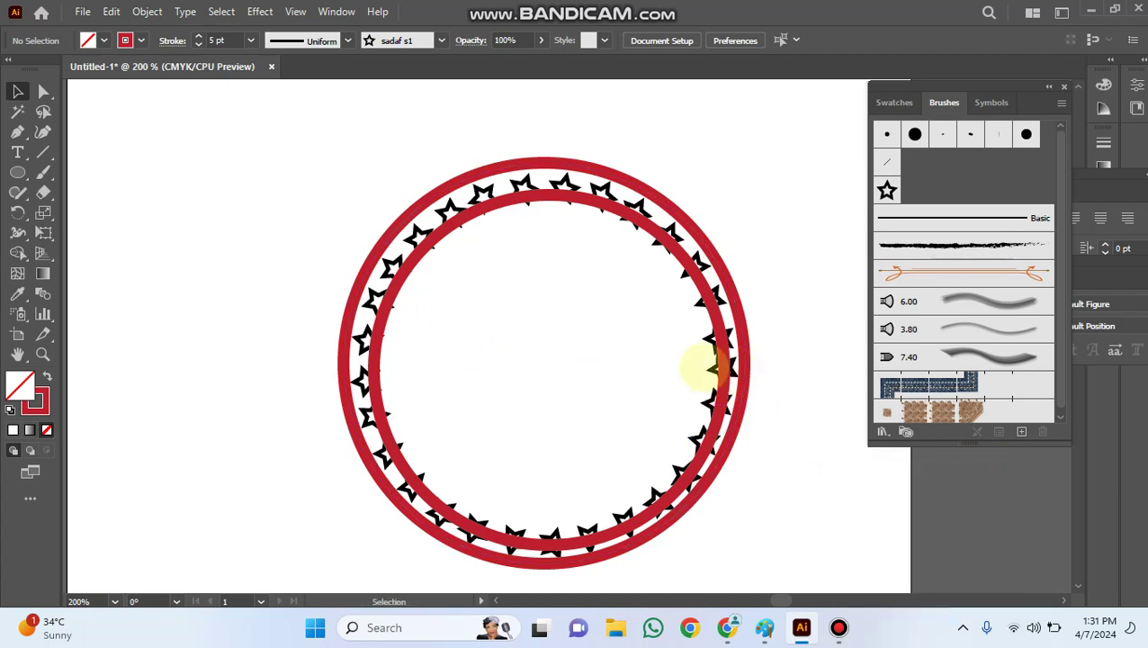
click(713, 374)
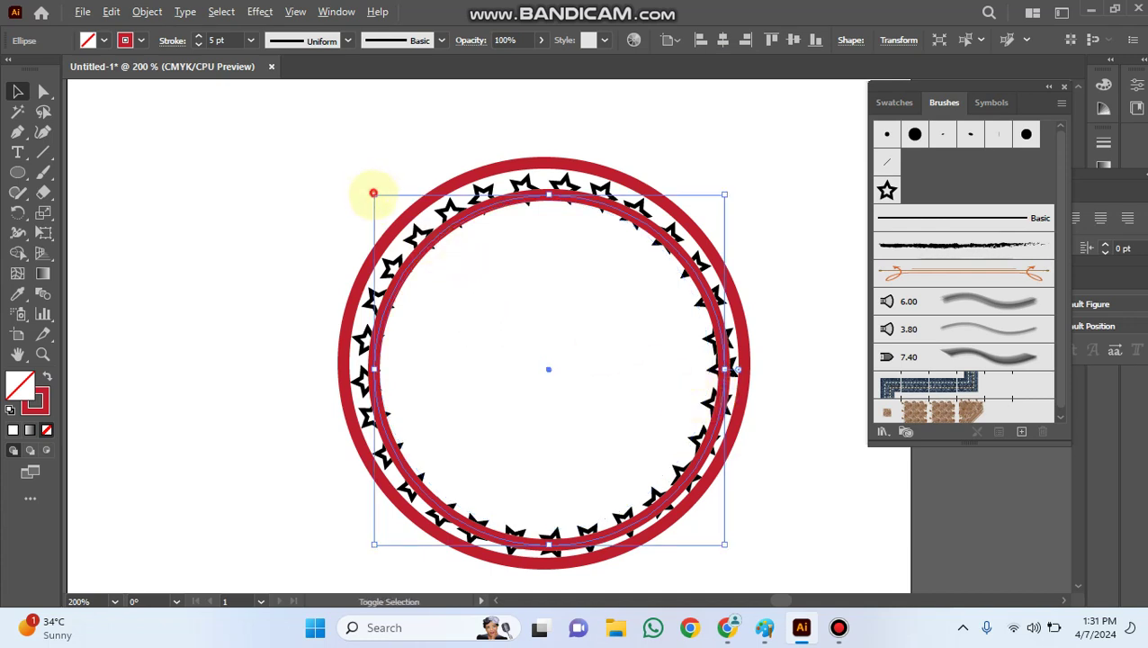
drag(373, 192, 388, 209)
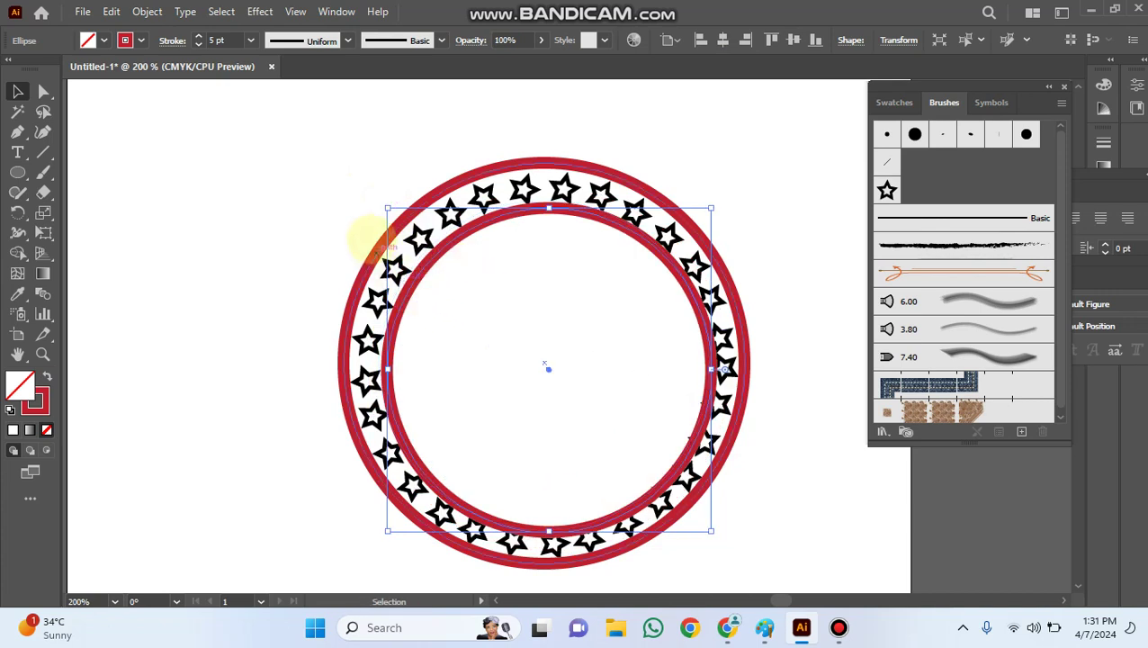
drag(387, 207, 394, 216)
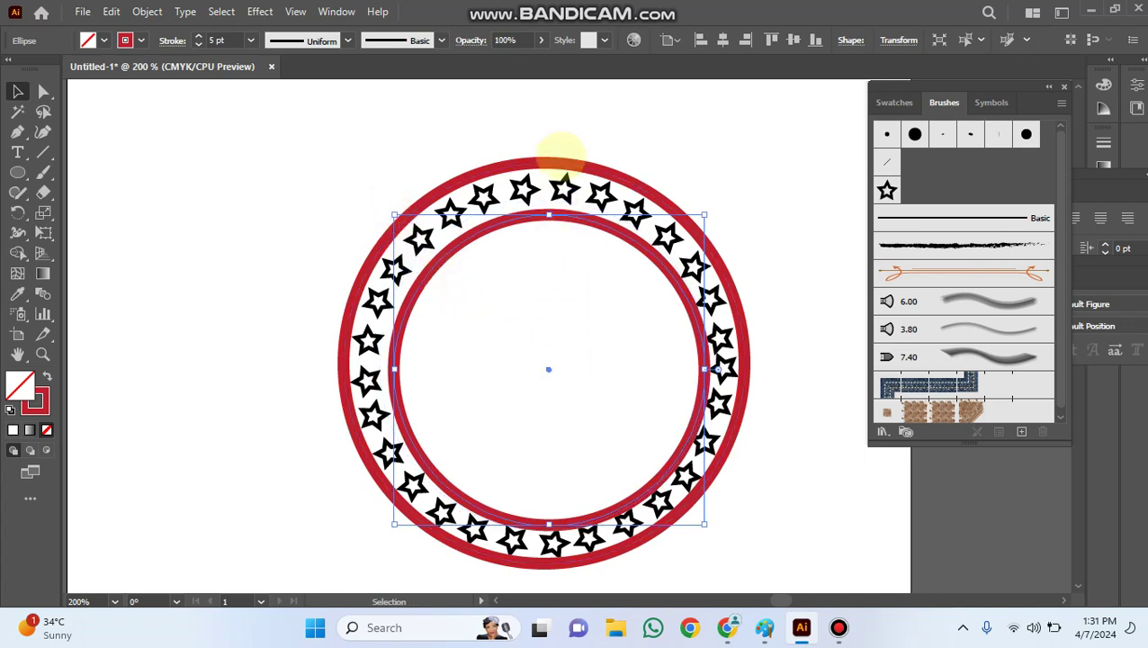
Try to align the inner and outer red circles on their horizontal and vertical centers, and undo the alignment
key(a)
click(559, 153)
click(552, 213)
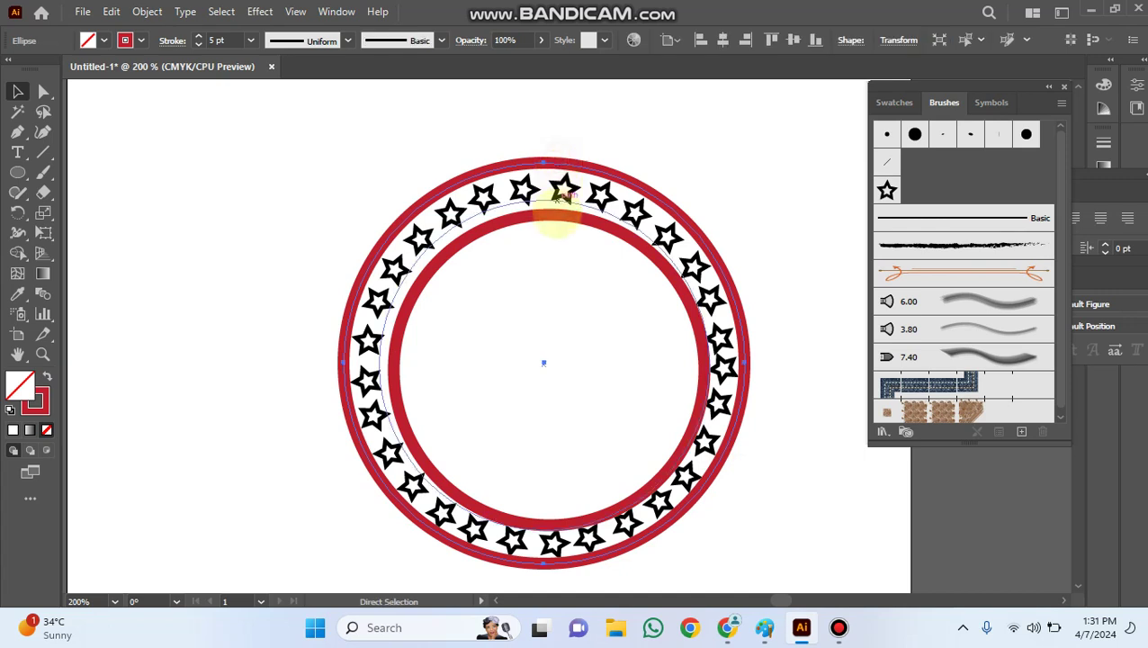
key(v)
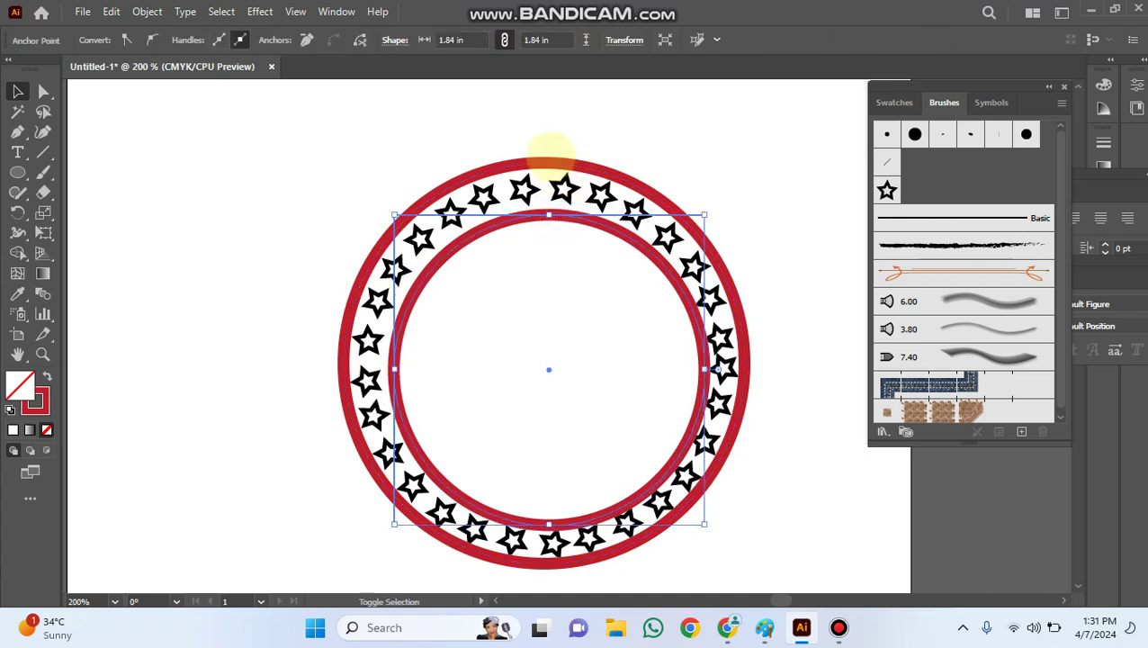
shift+click(547, 167)
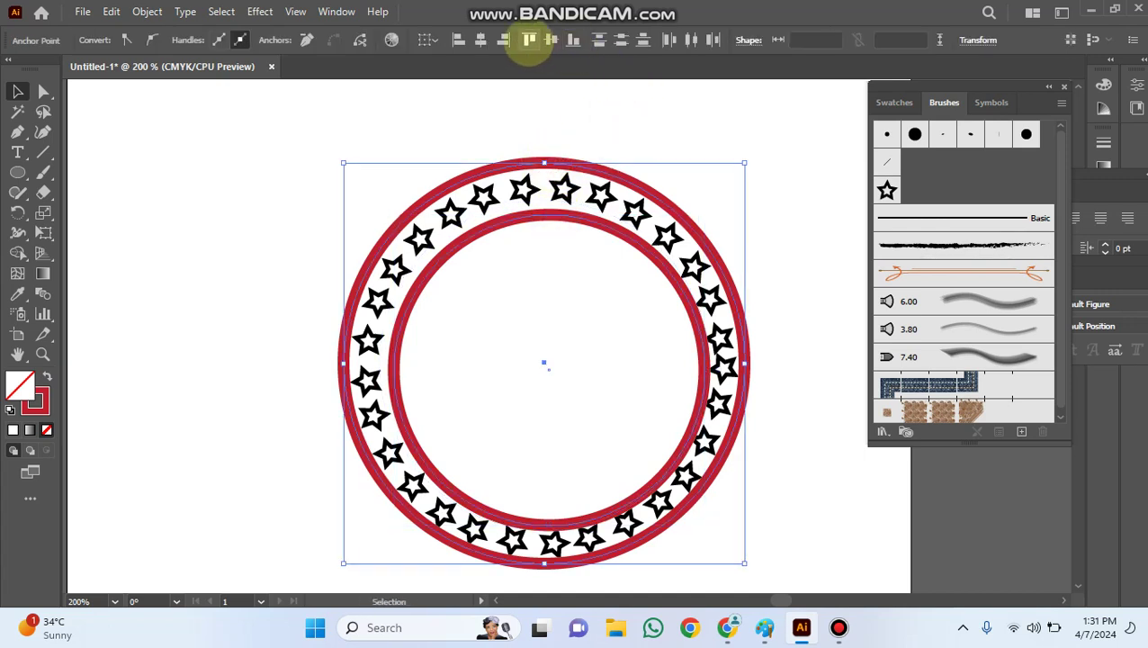
click(480, 39)
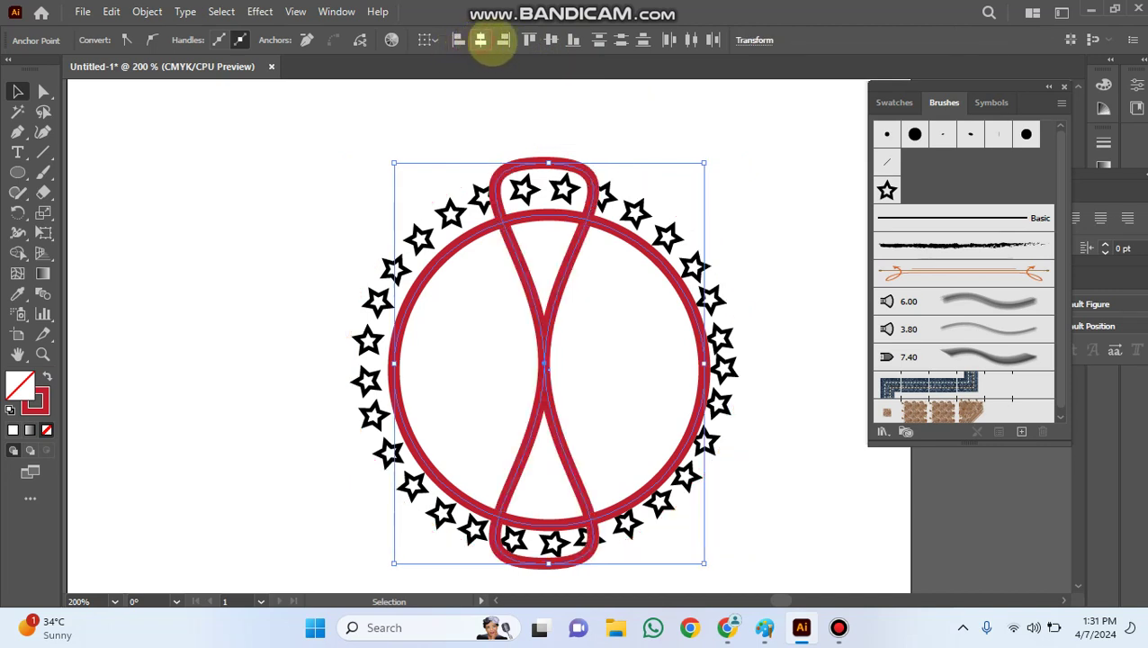
click(550, 40)
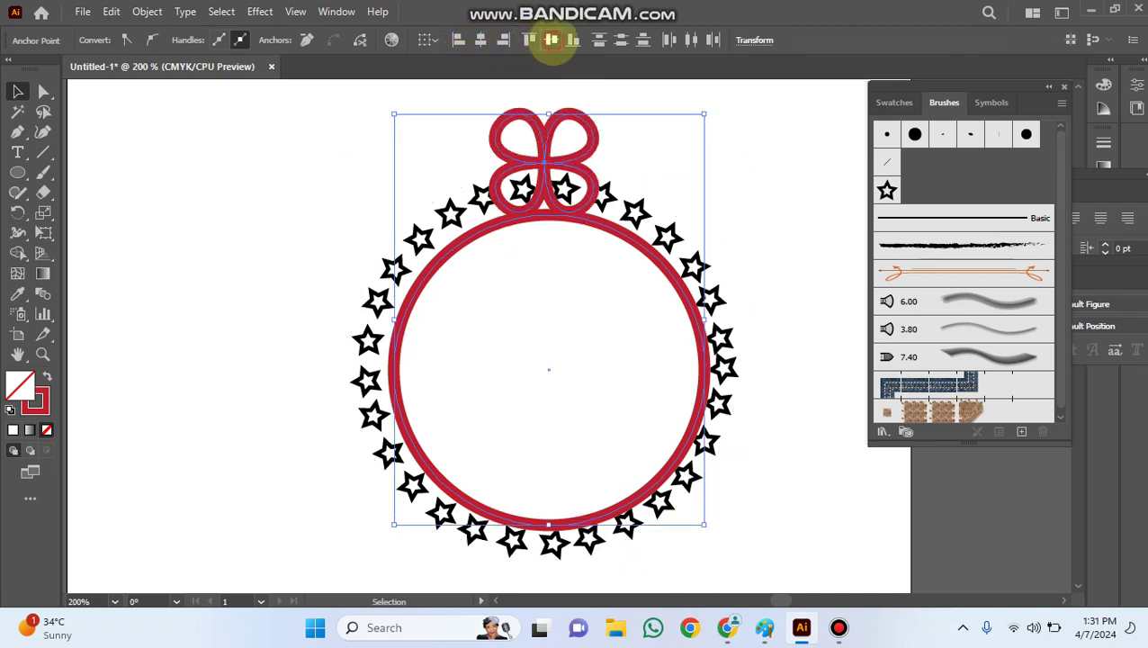
key(ctrl+z)
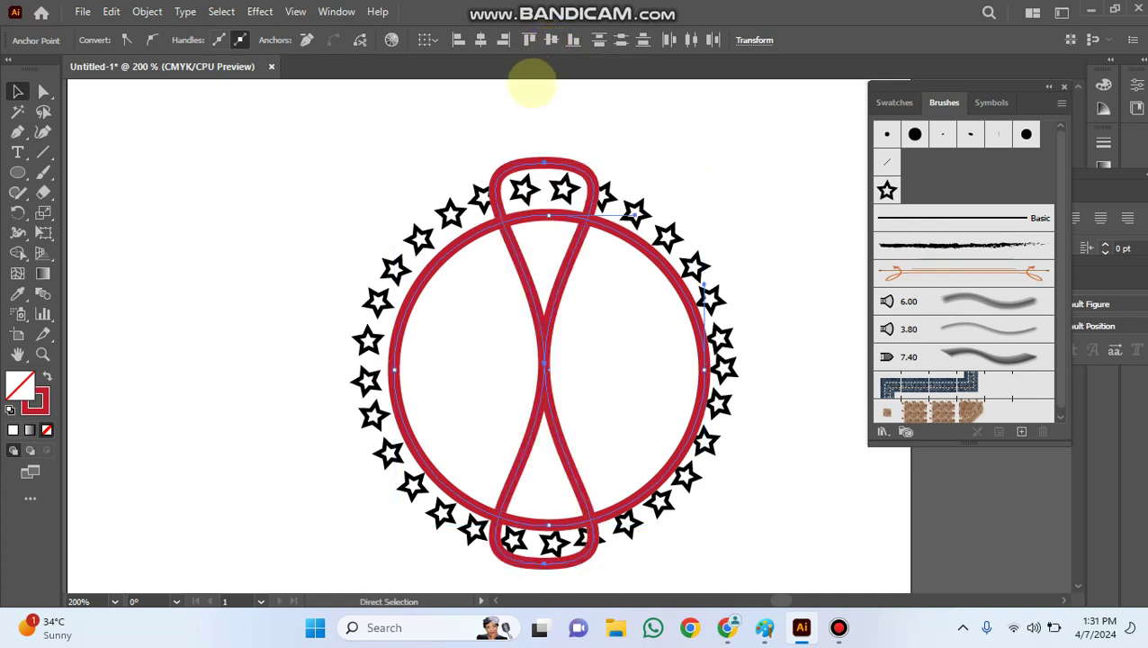
key(ctrl+z)
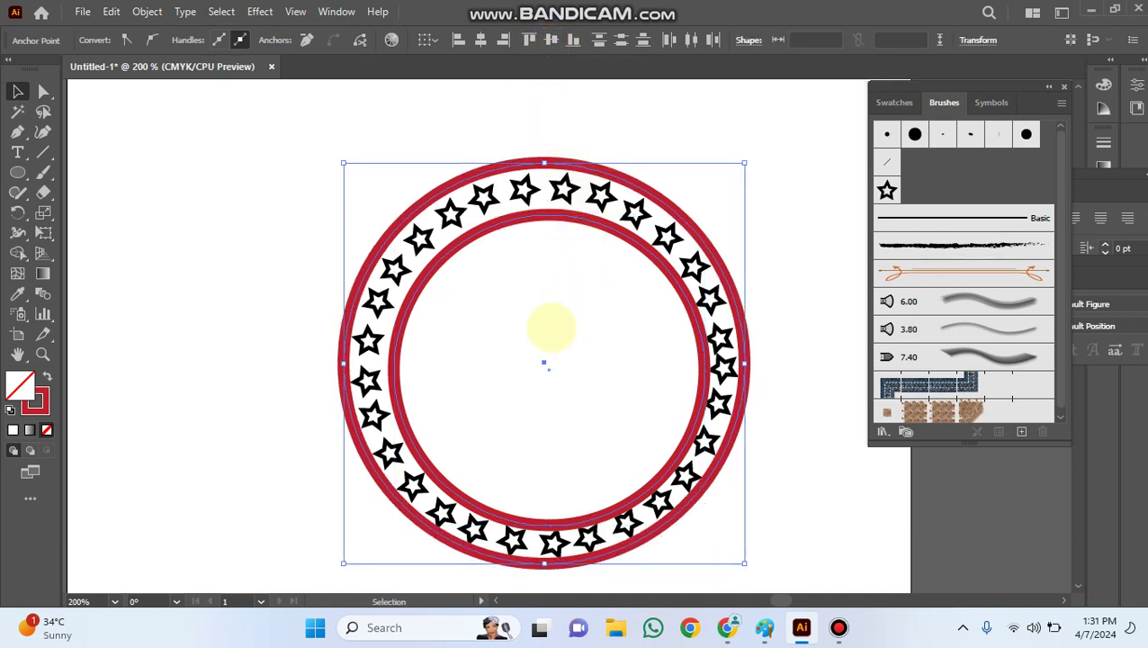
Nudge the inner red circle slightly up and left to center it within the star ring by eye
click(550, 216)
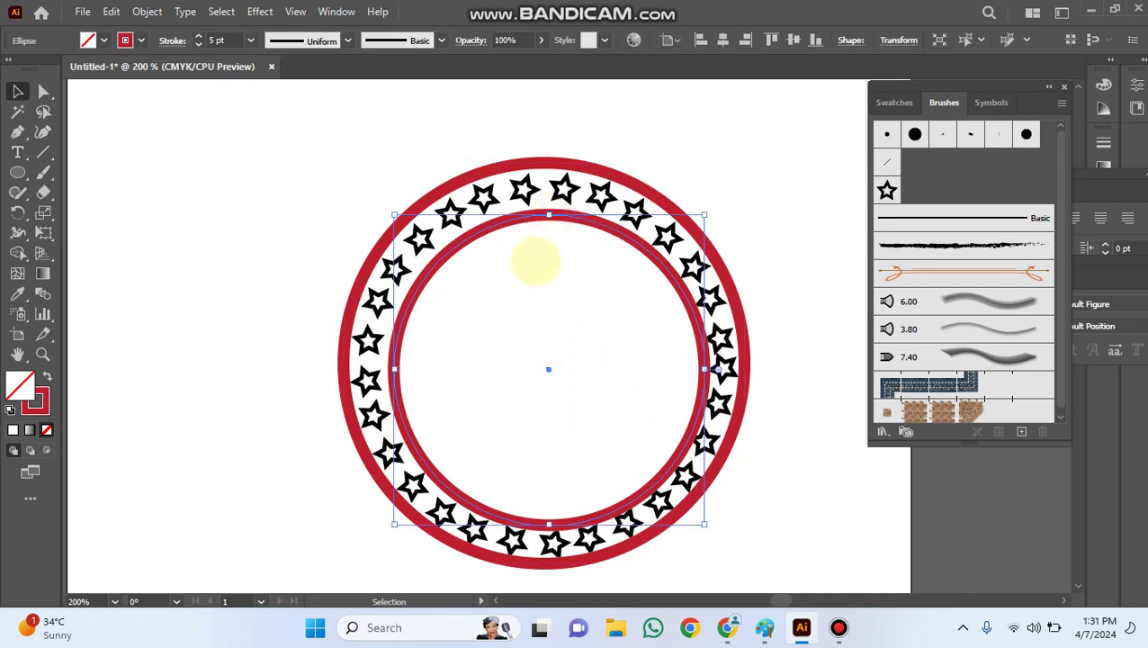
key(Up)
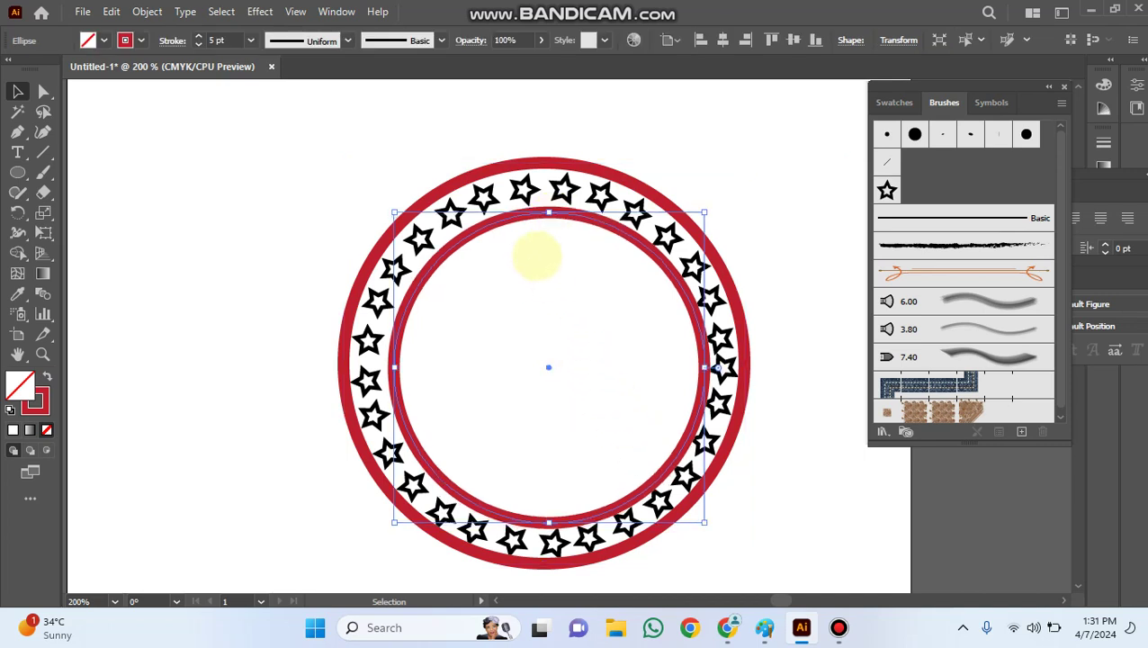
key(Left)
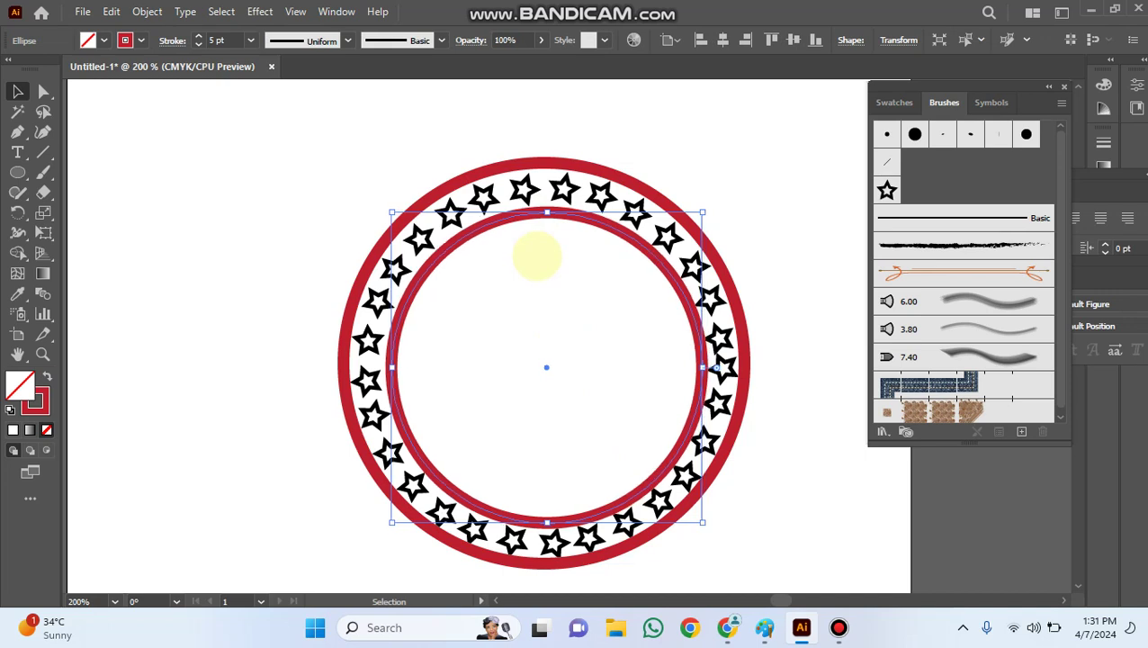
key(Up)
key(Left)
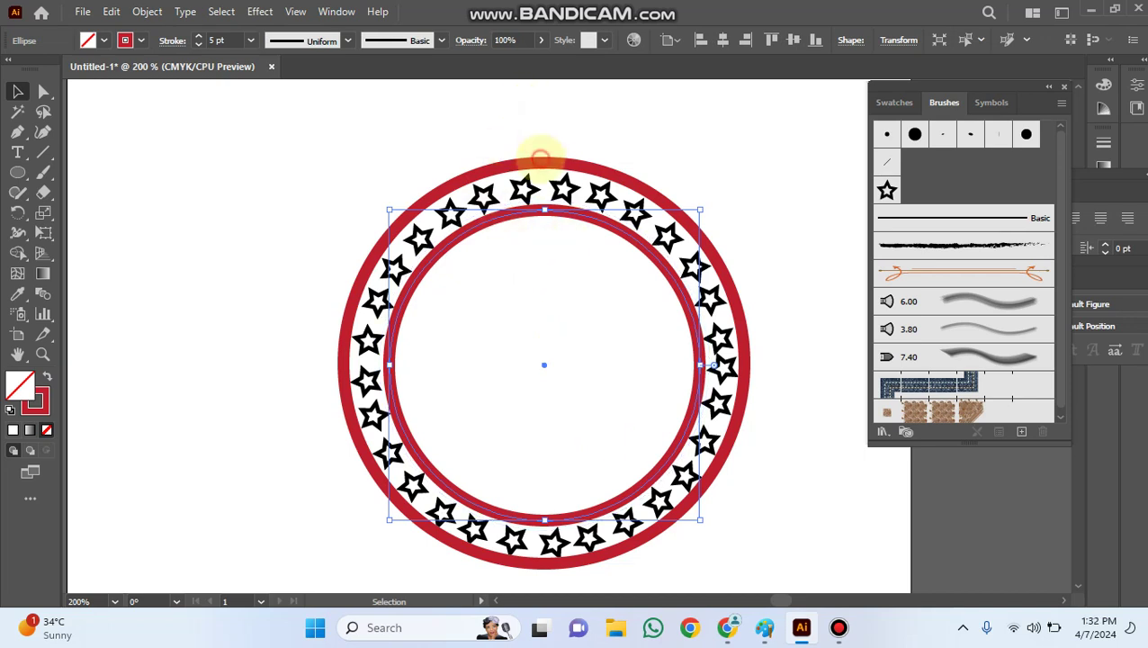
click(539, 160)
mouse_move(802, 627)
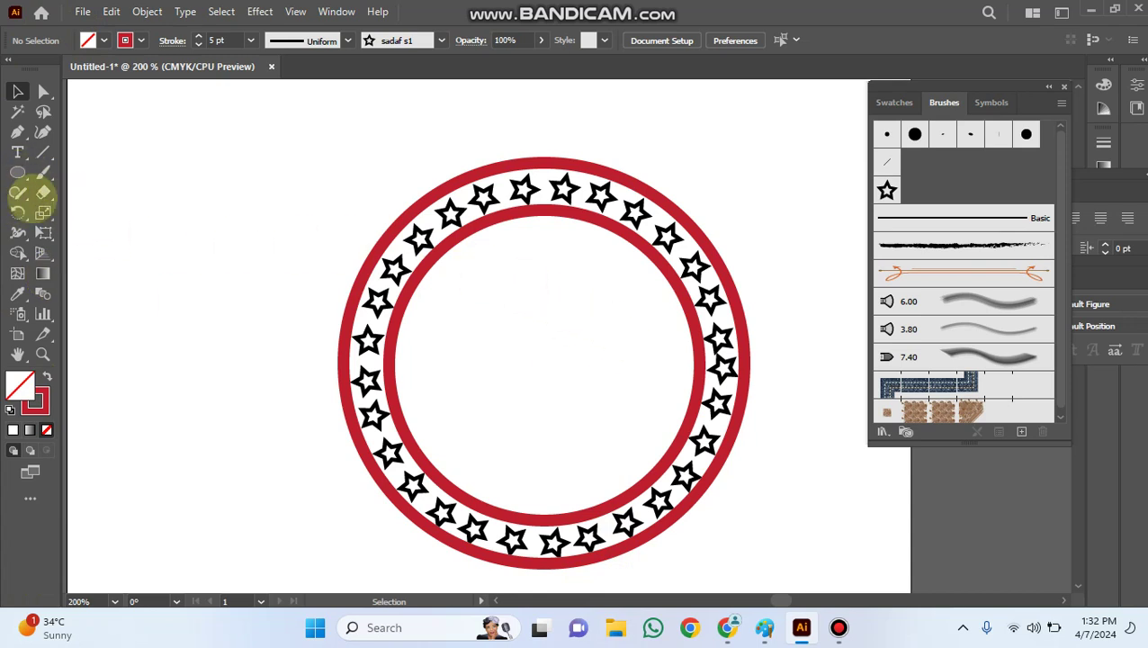
click(19, 173)
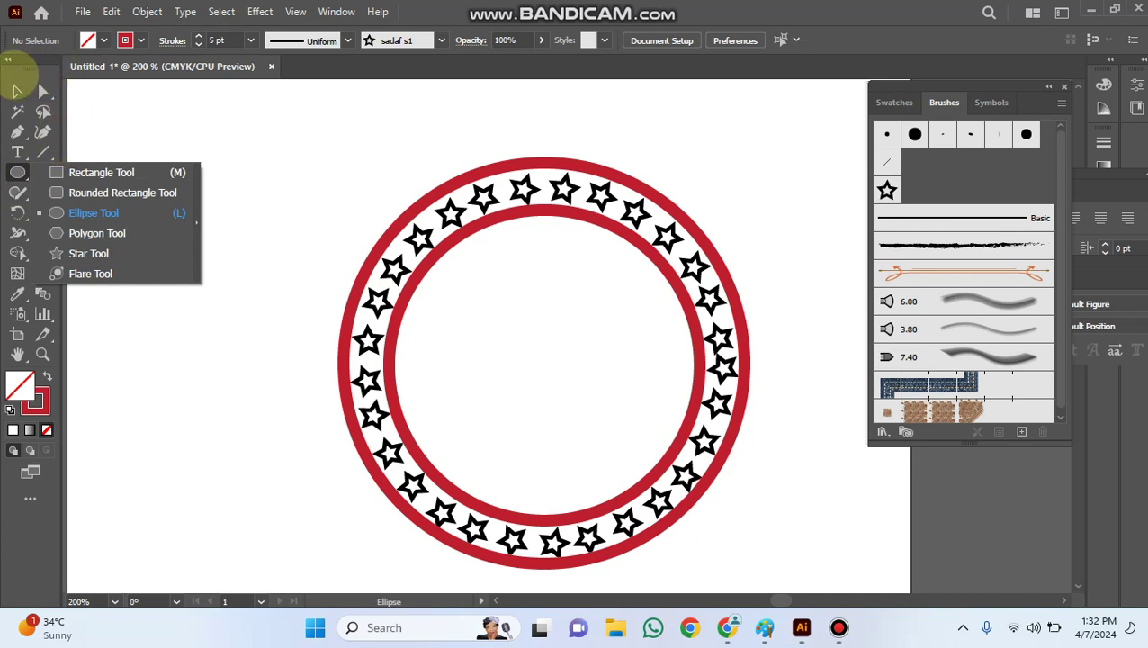
drag(14, 69, 19, 120)
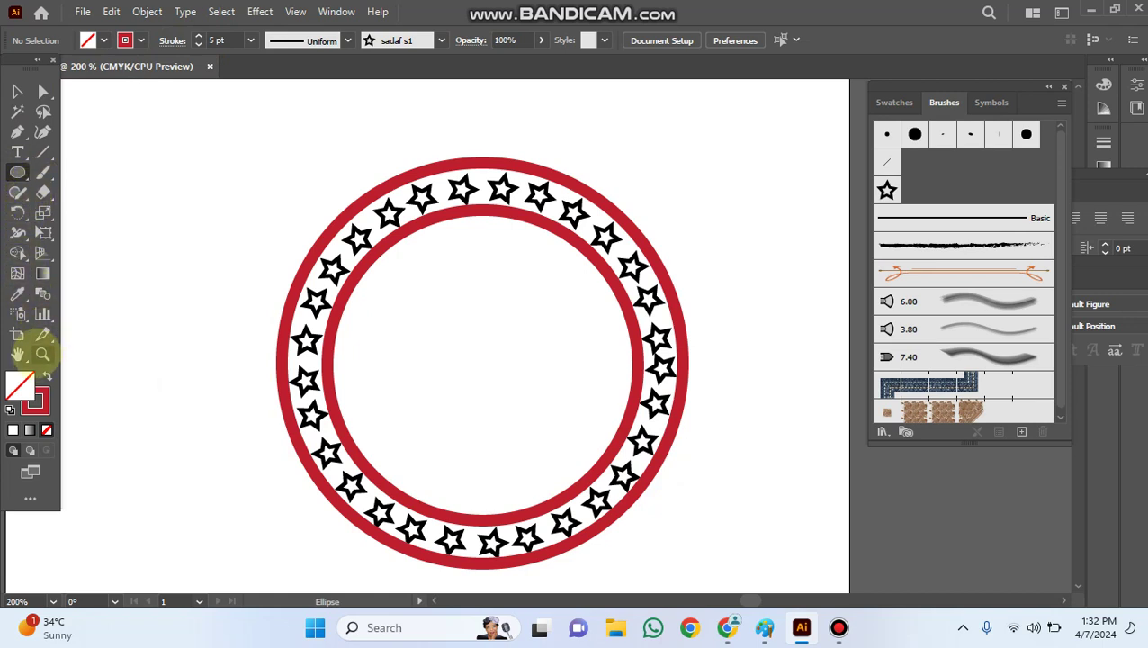
click(17, 131)
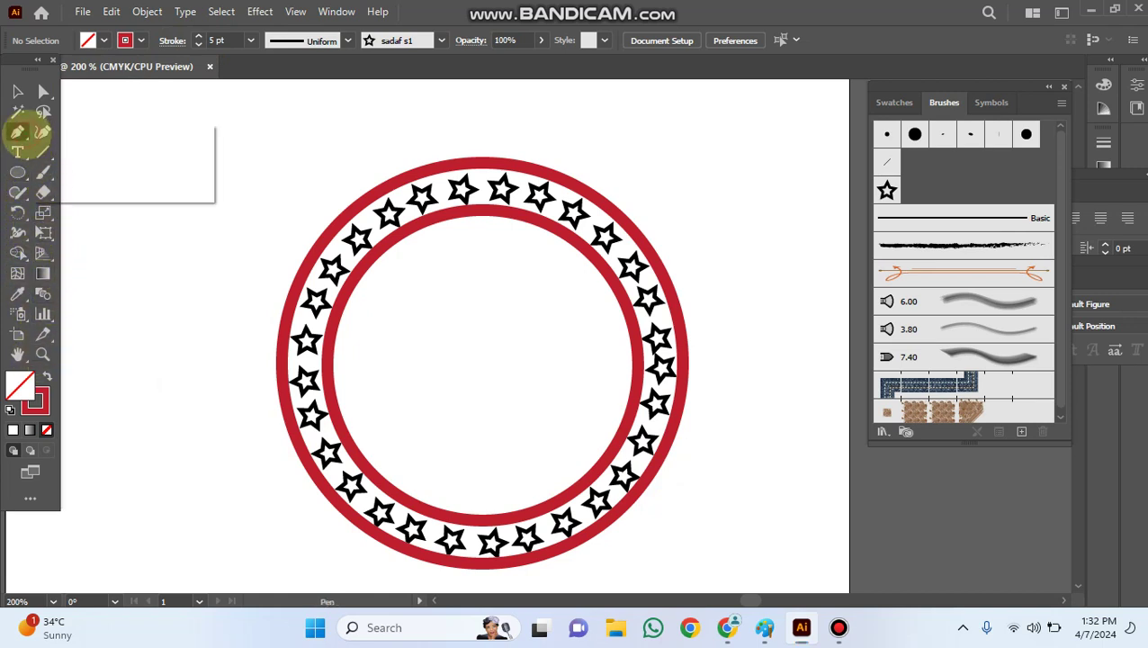
drag(18, 131, 97, 126)
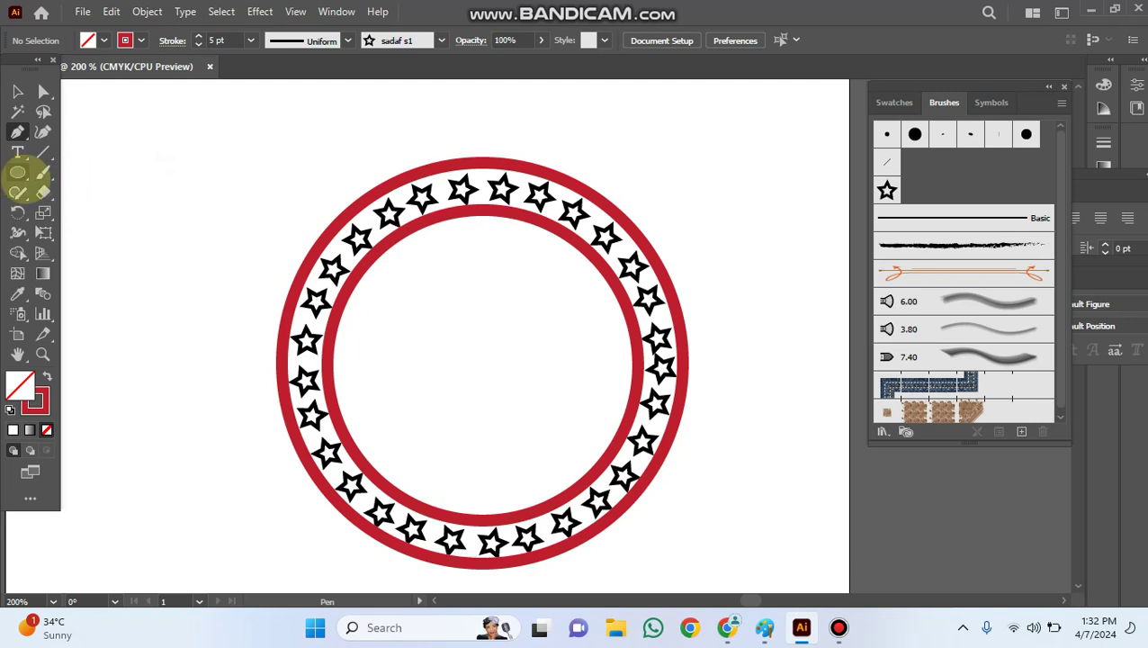
click(20, 175)
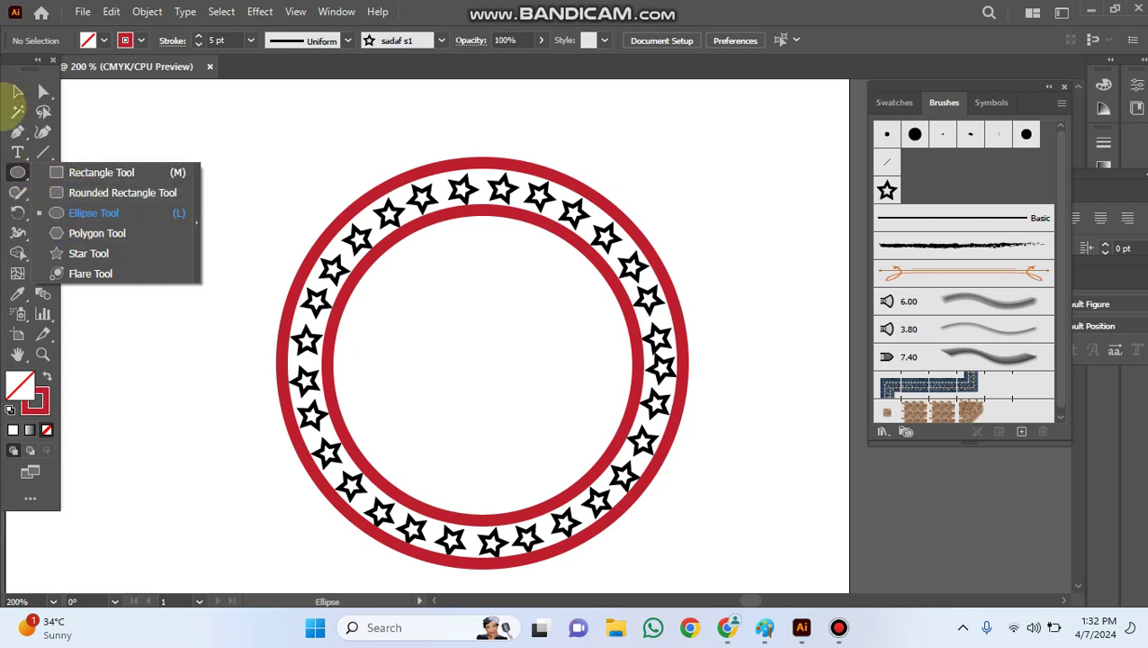
click(3, 106)
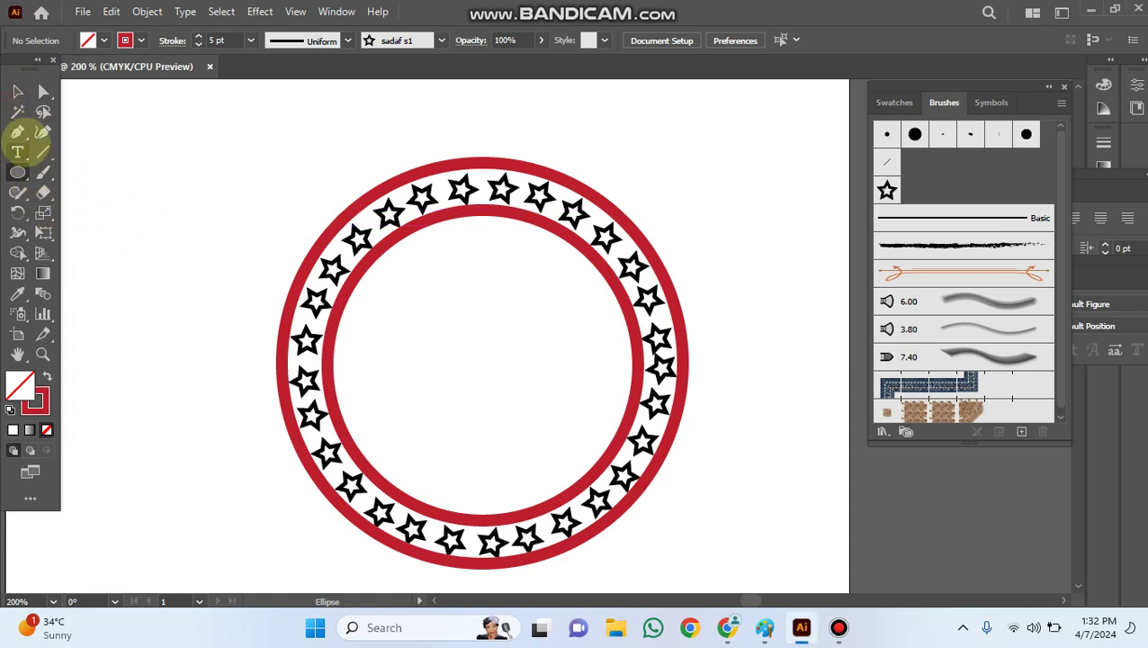
Draw a closed downward-pointing triangle about 0.13 in wide with the Pen tool on the empty area left of the badge
drag(18, 135, 54, 134)
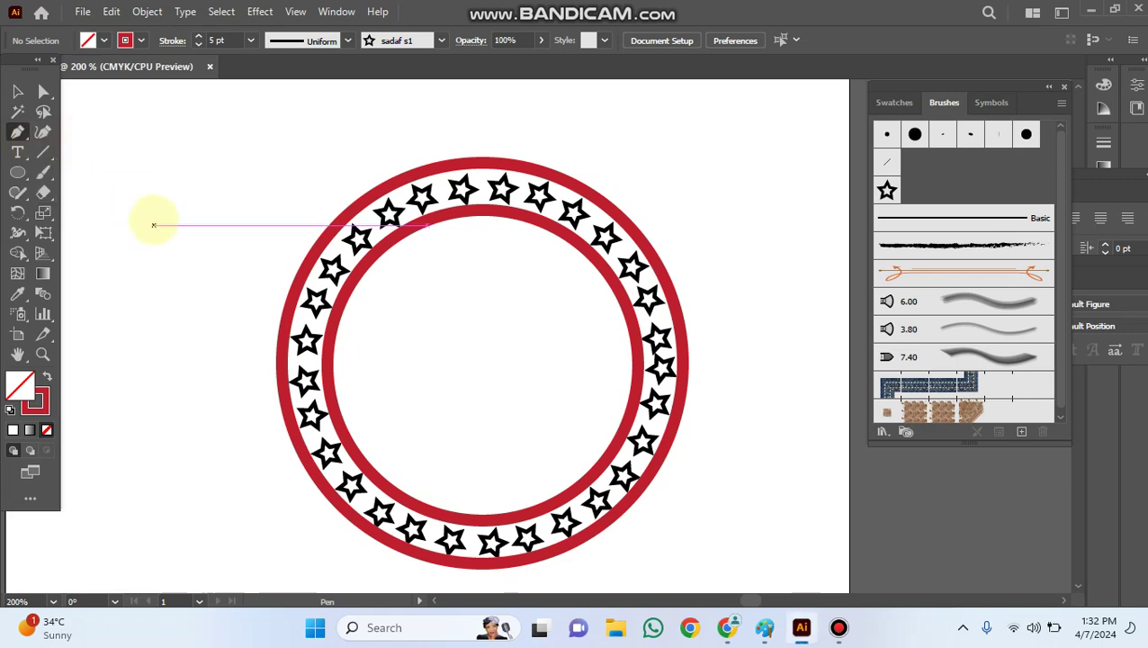
click(148, 212)
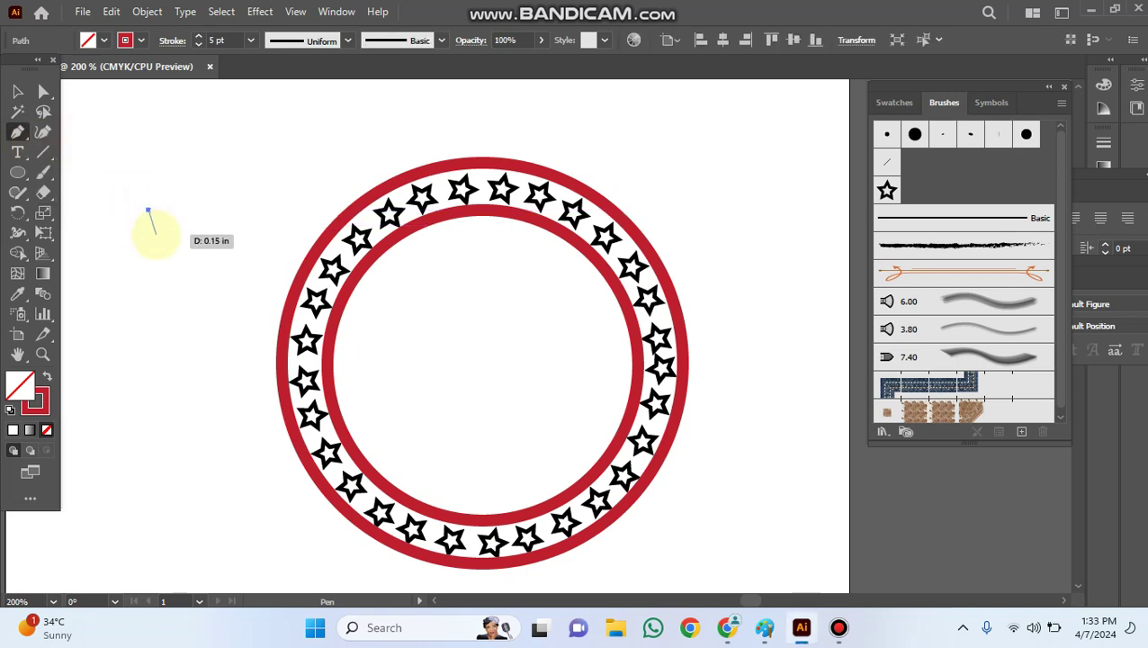
click(158, 235)
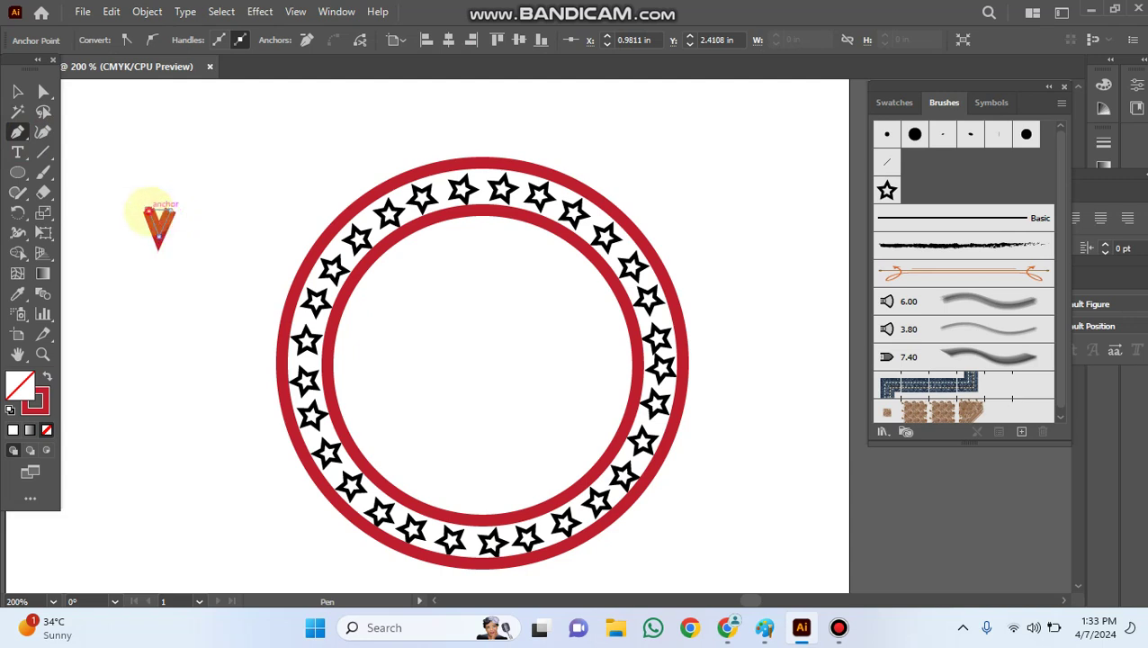
click(148, 212)
click(17, 90)
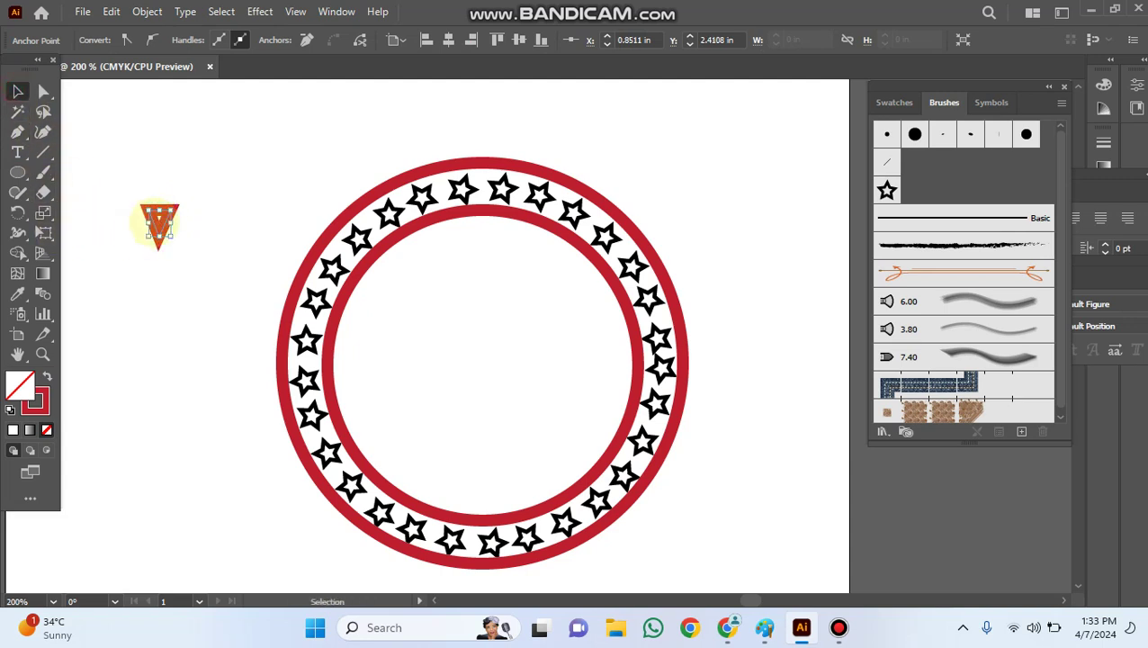
click(166, 273)
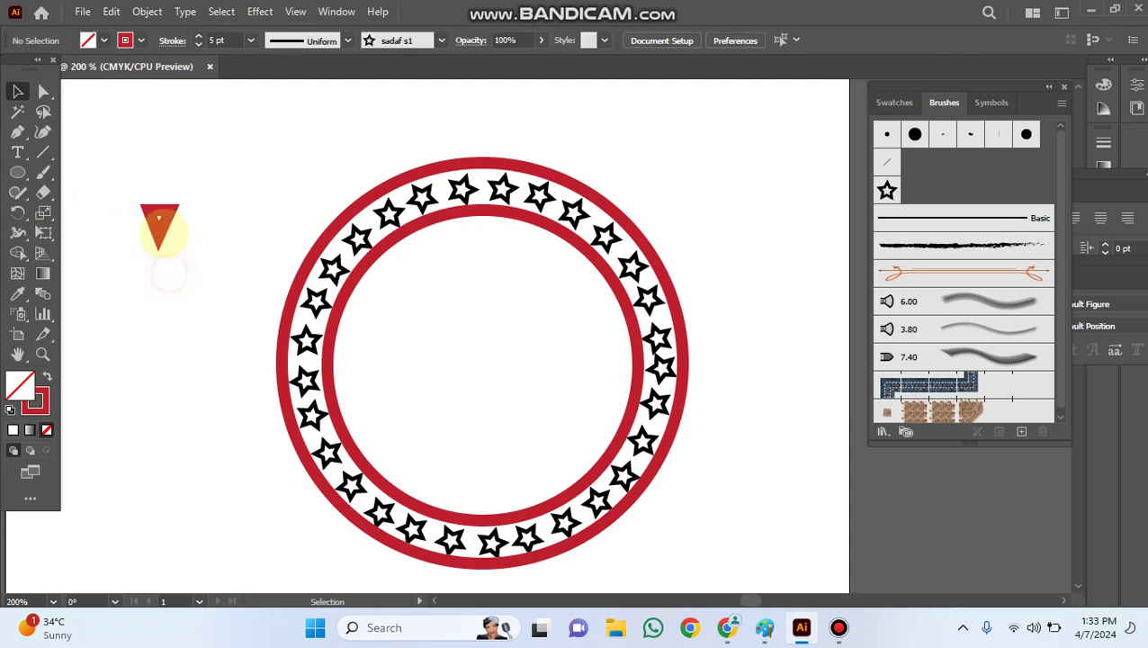
Set the small triangle's stroke weight to 2 pt
click(160, 225)
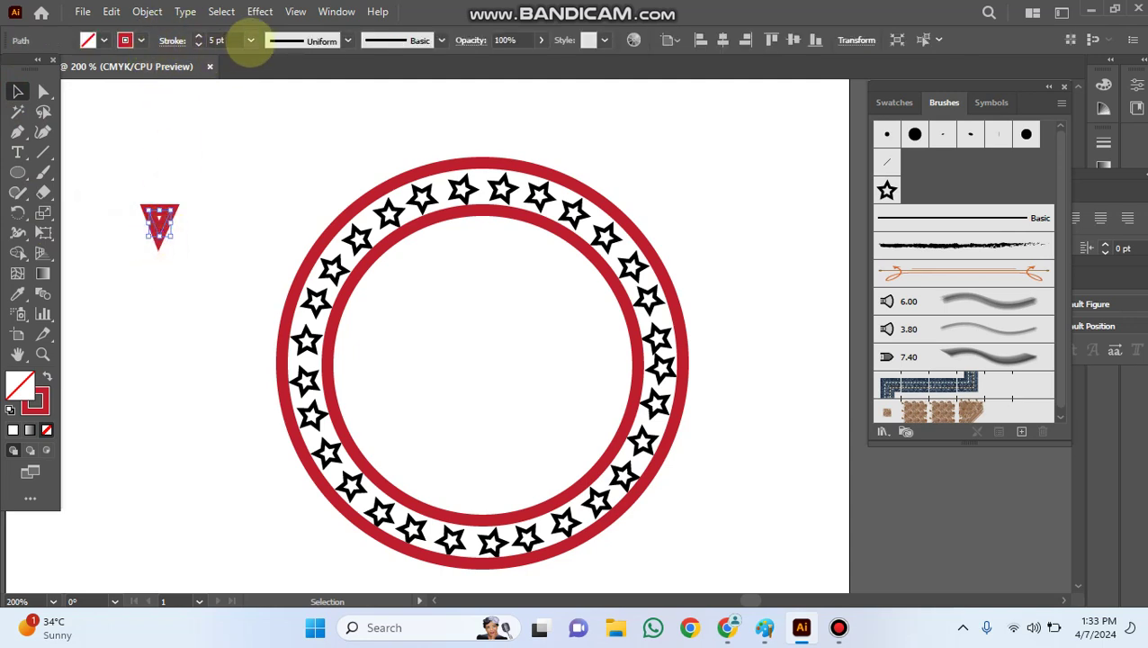
click(250, 40)
click(271, 132)
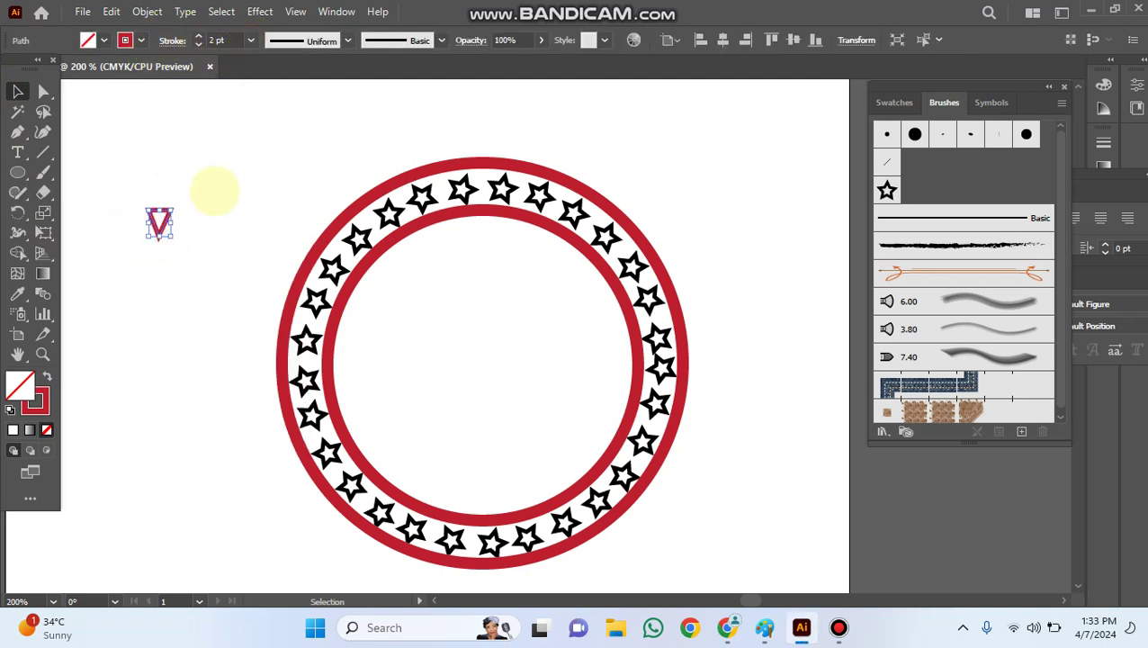
click(231, 281)
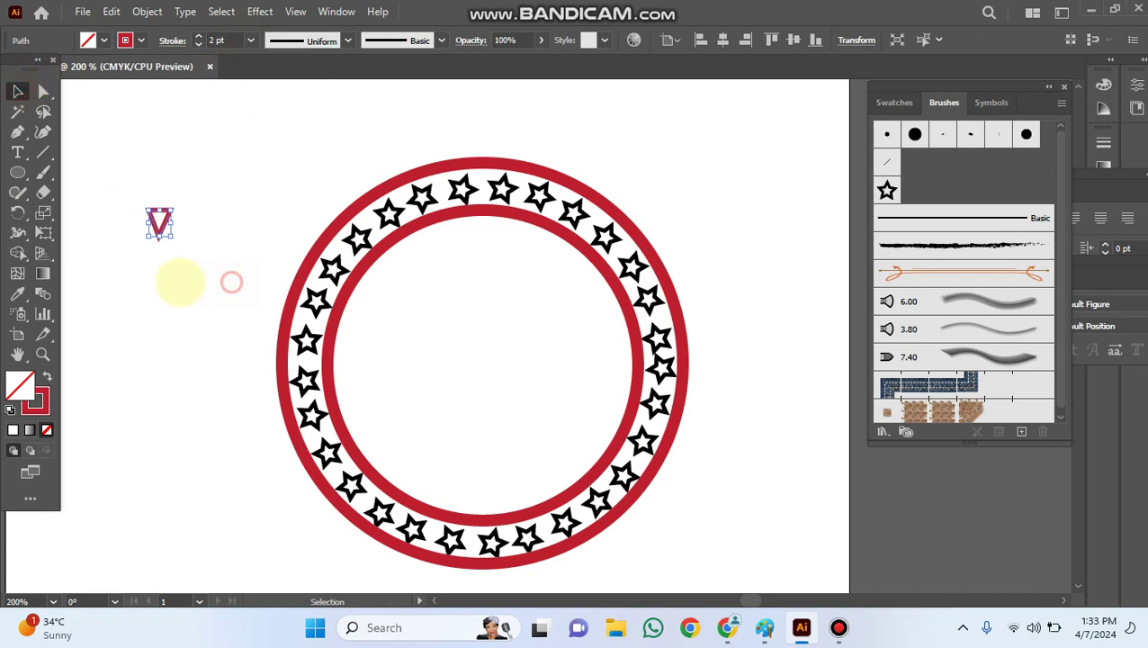
Create a scatter brush named "sadafs 2" from the small red triangle, keeping the default options
click(160, 225)
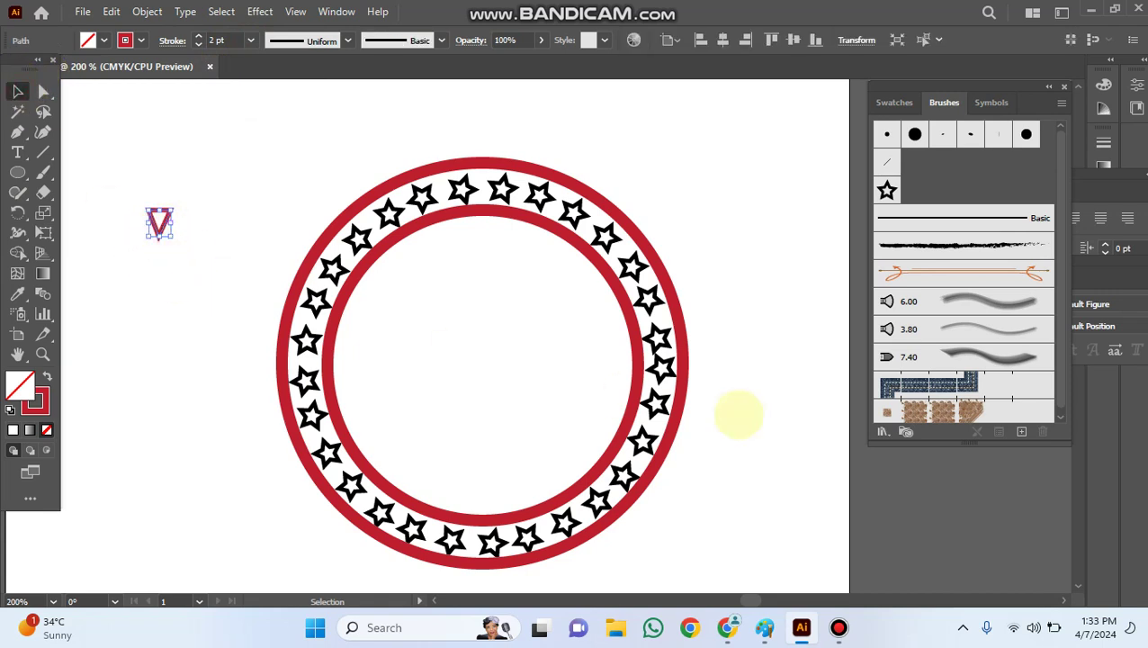
click(1021, 431)
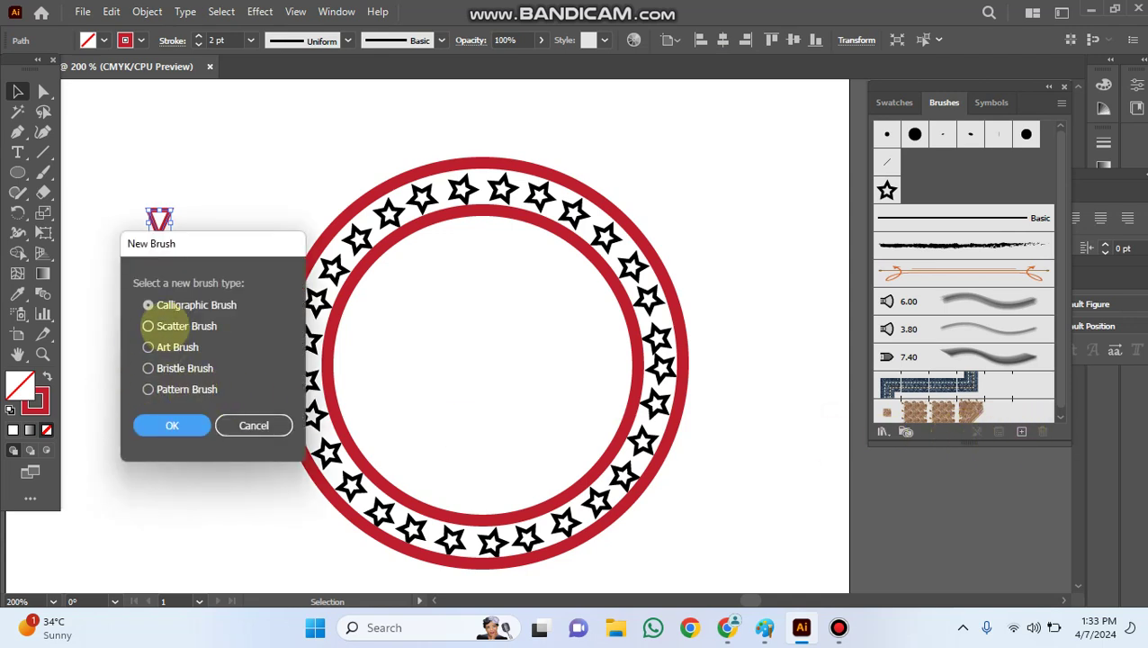
click(149, 325)
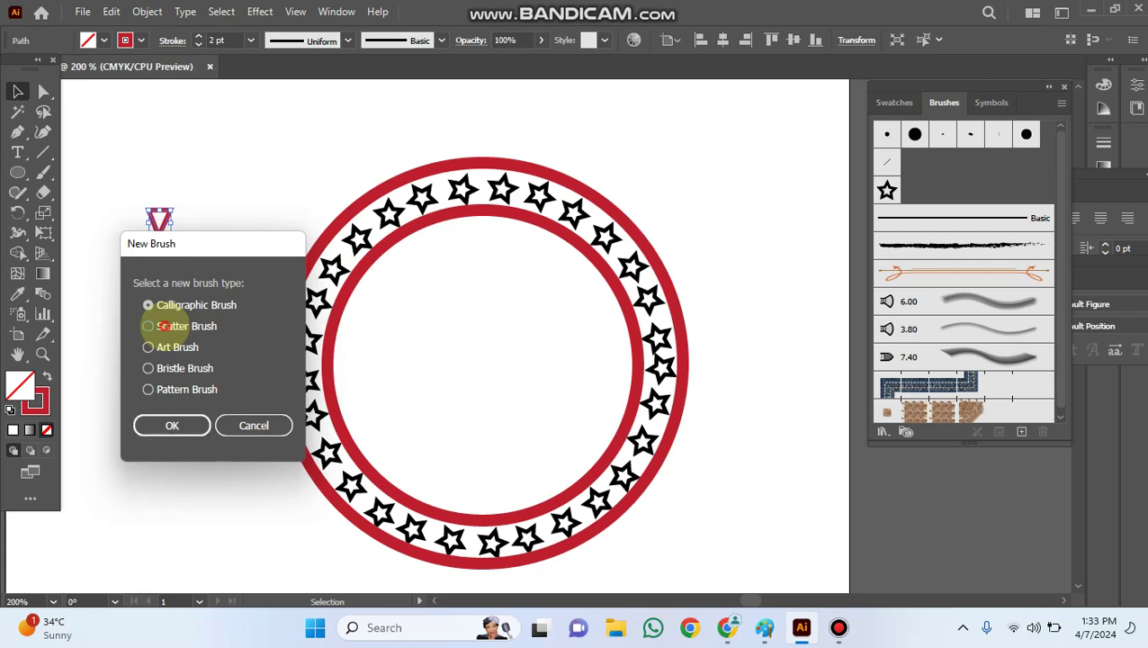
click(172, 425)
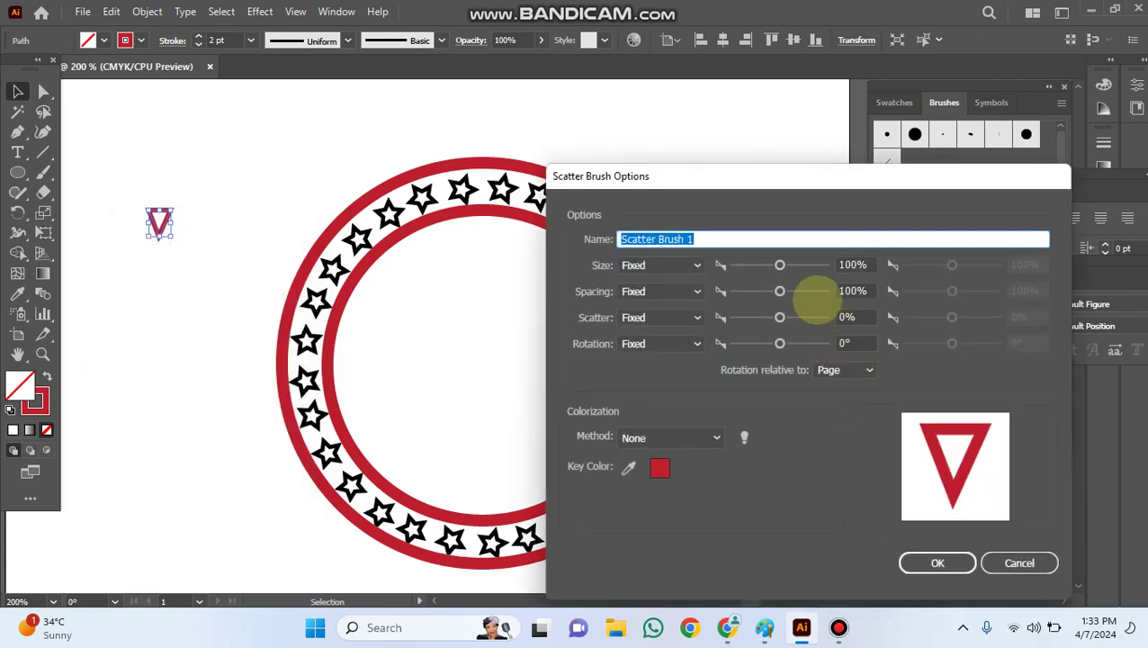
text(sadafs 2)
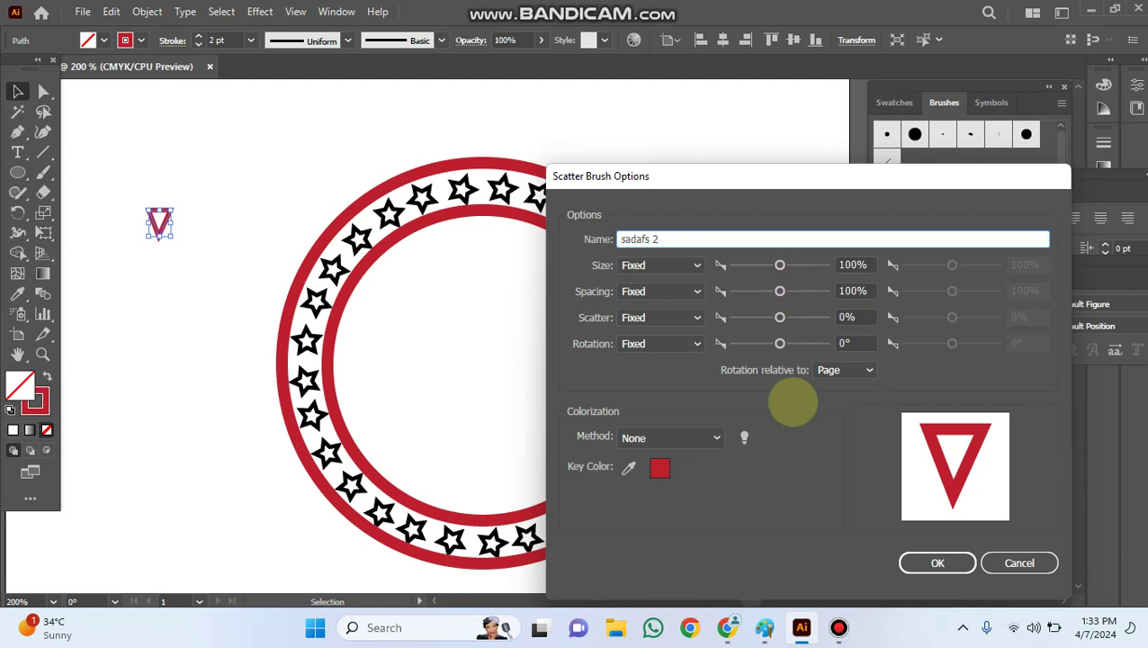
click(937, 563)
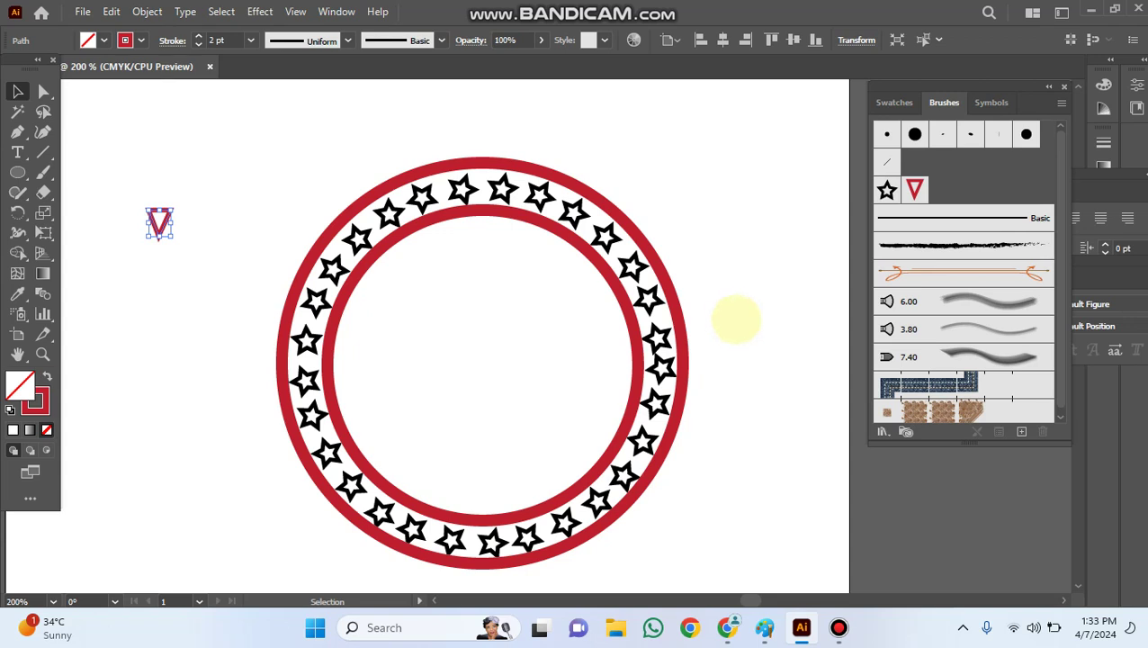
Delete the whole circular badge and draw a large unfilled red rectangle beside the small triangle
drag(771, 233, 221, 531)
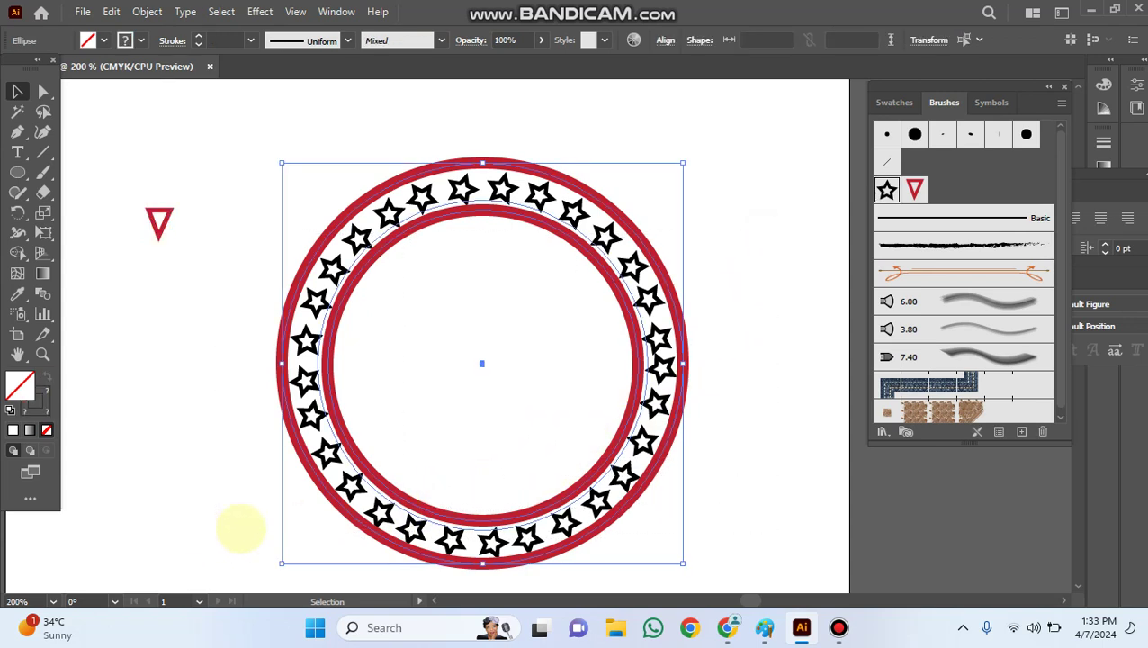
key(Delete)
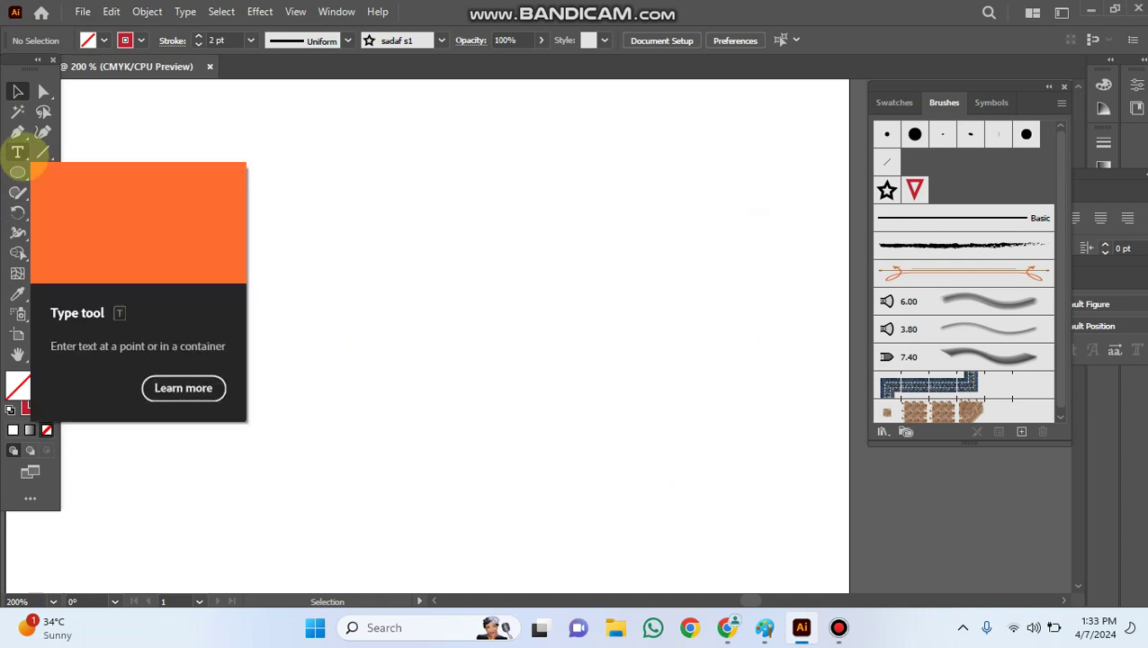
drag(18, 172, 74, 171)
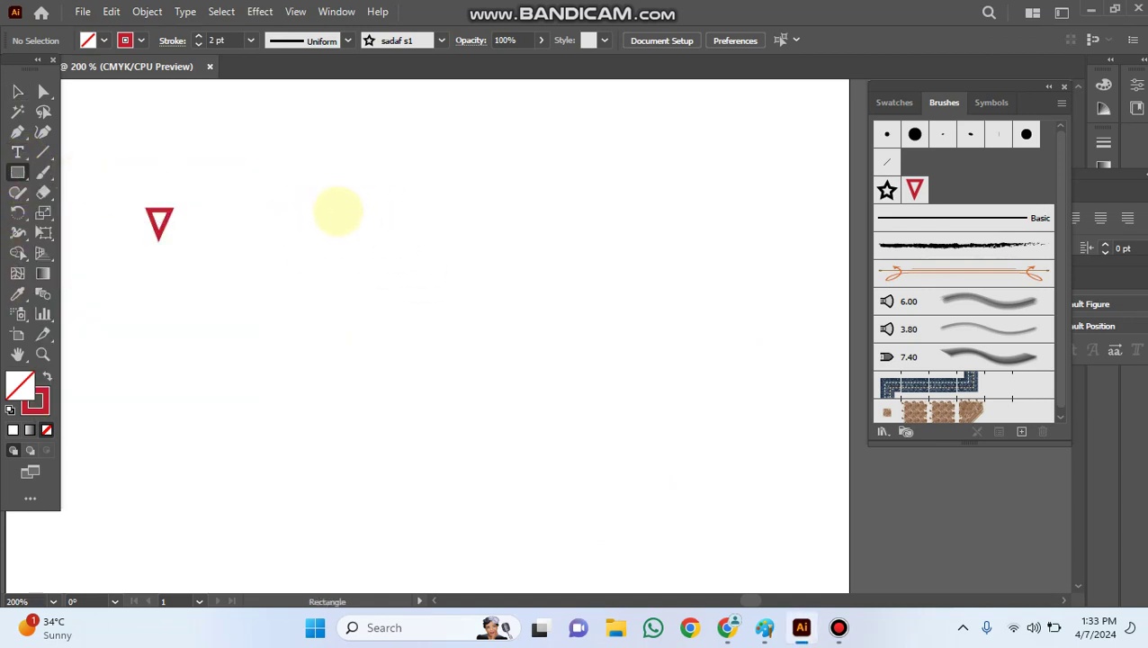
mouse_move(337, 210)
mouse_down()
mouse_move(415, 341)
mouse_move(694, 459)
mouse_up()
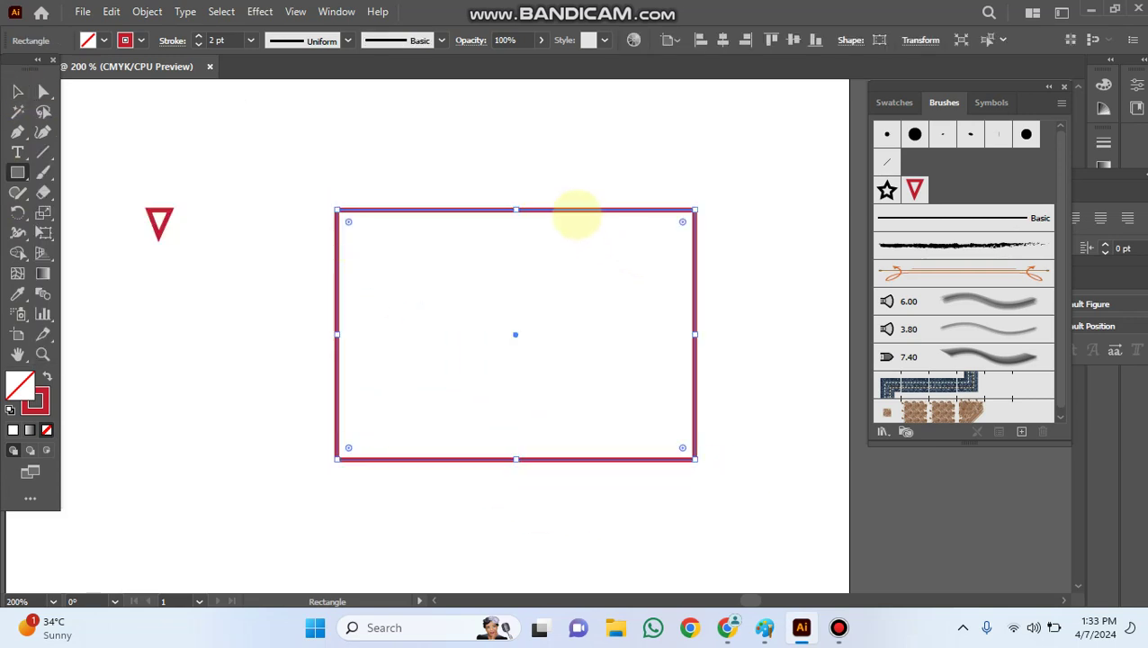
Apply the triangle scatter brush to the large rectangle's stroke and deselect it
click(18, 91)
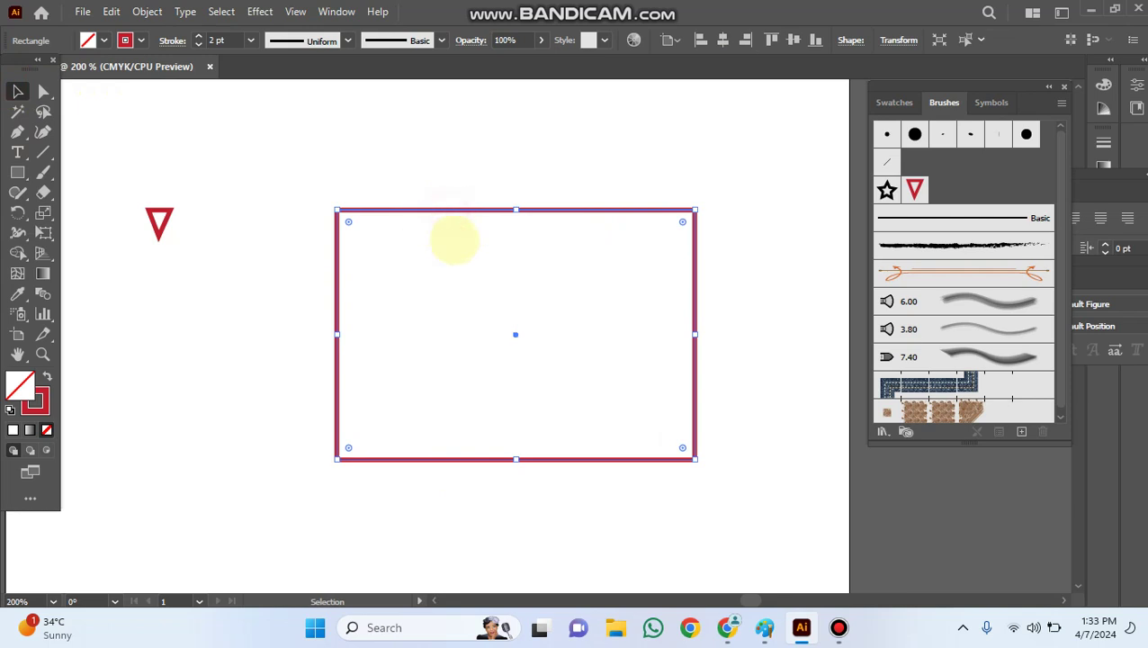
click(915, 188)
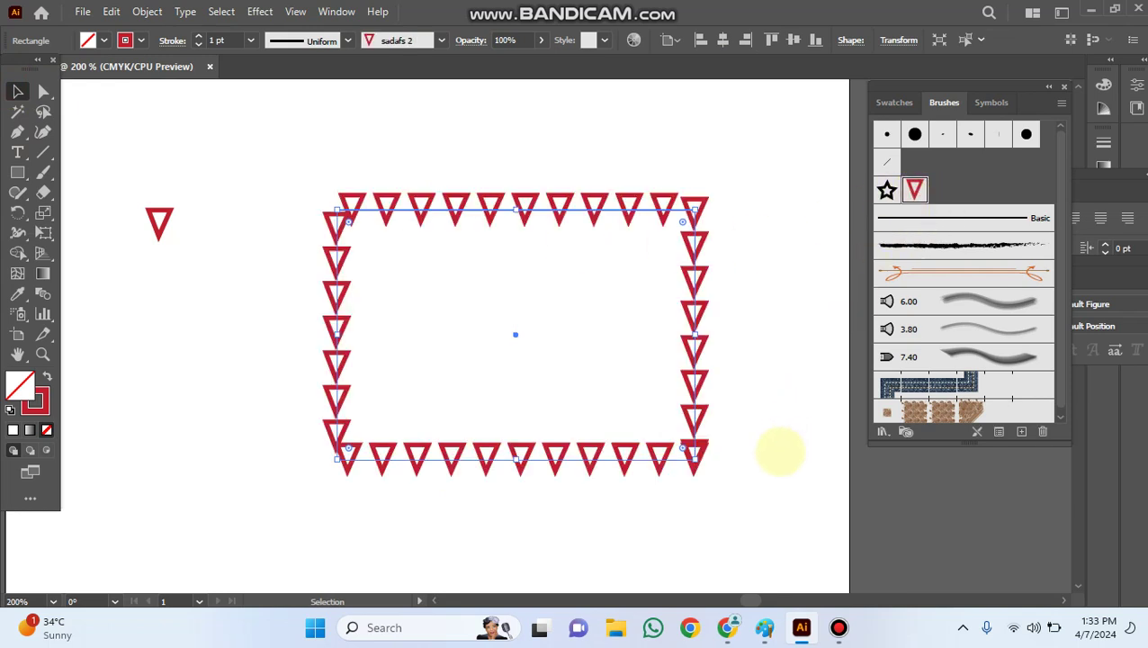
click(17, 91)
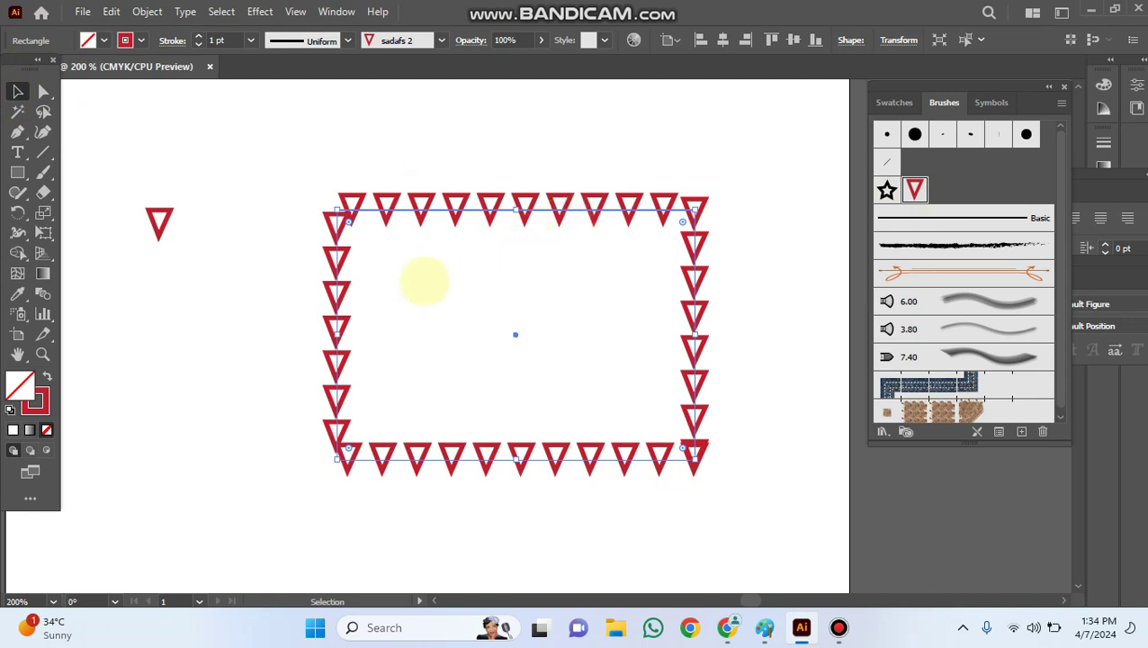
click(446, 282)
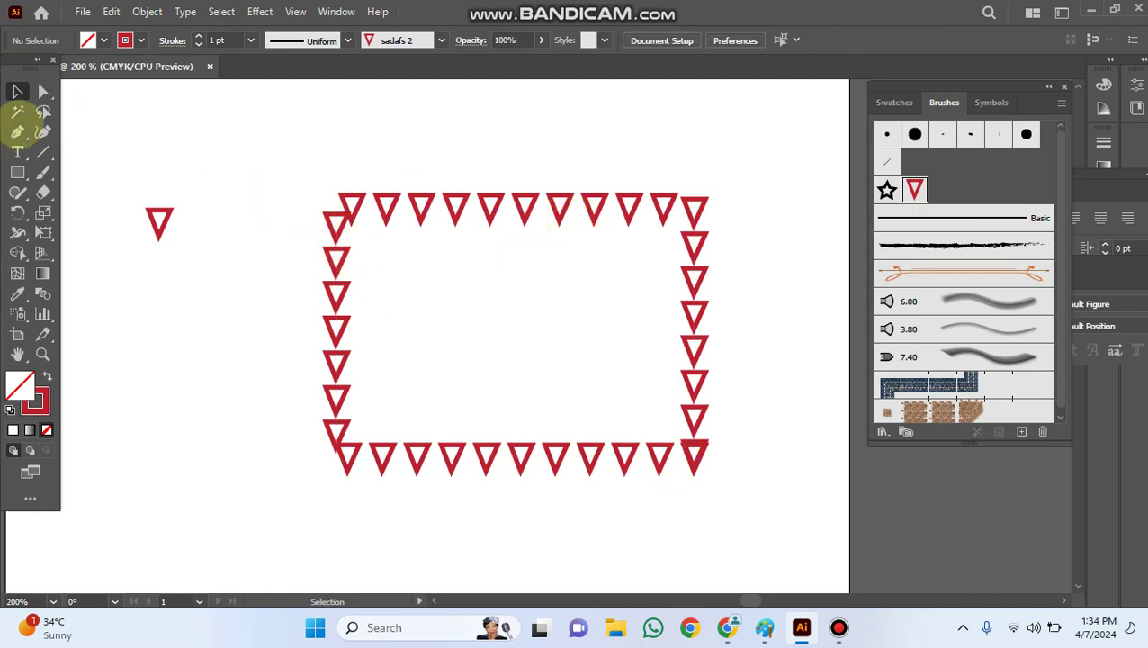
Draw a smaller rectangle inside the triangle frame and apply the star scatter brush to its stroke
click(17, 172)
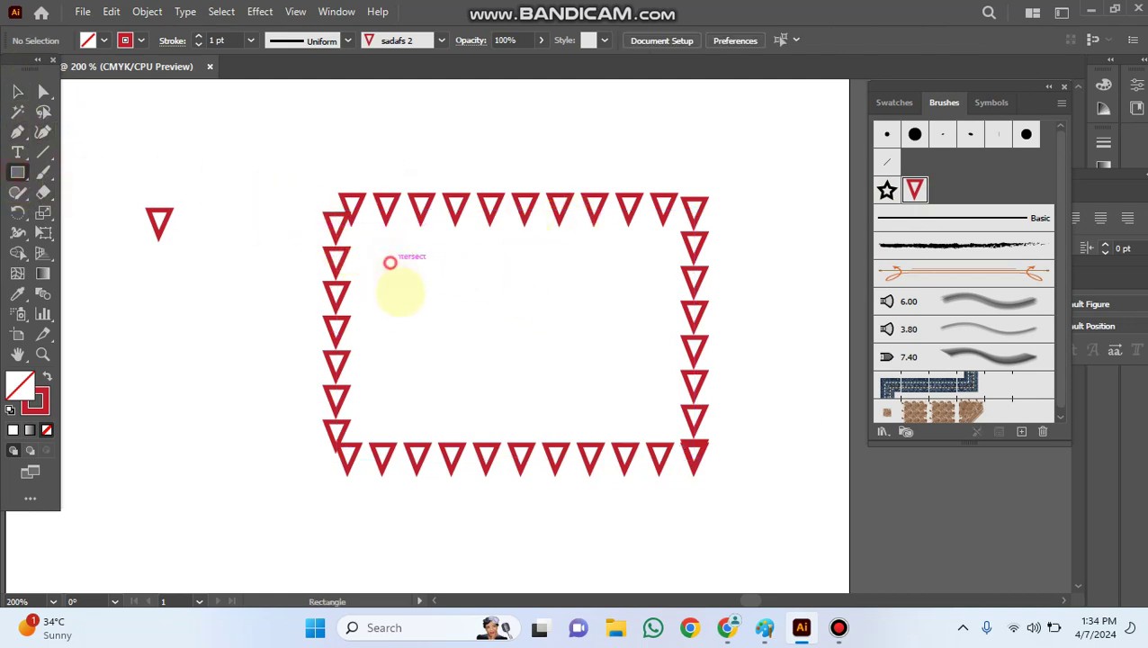
drag(390, 262, 654, 414)
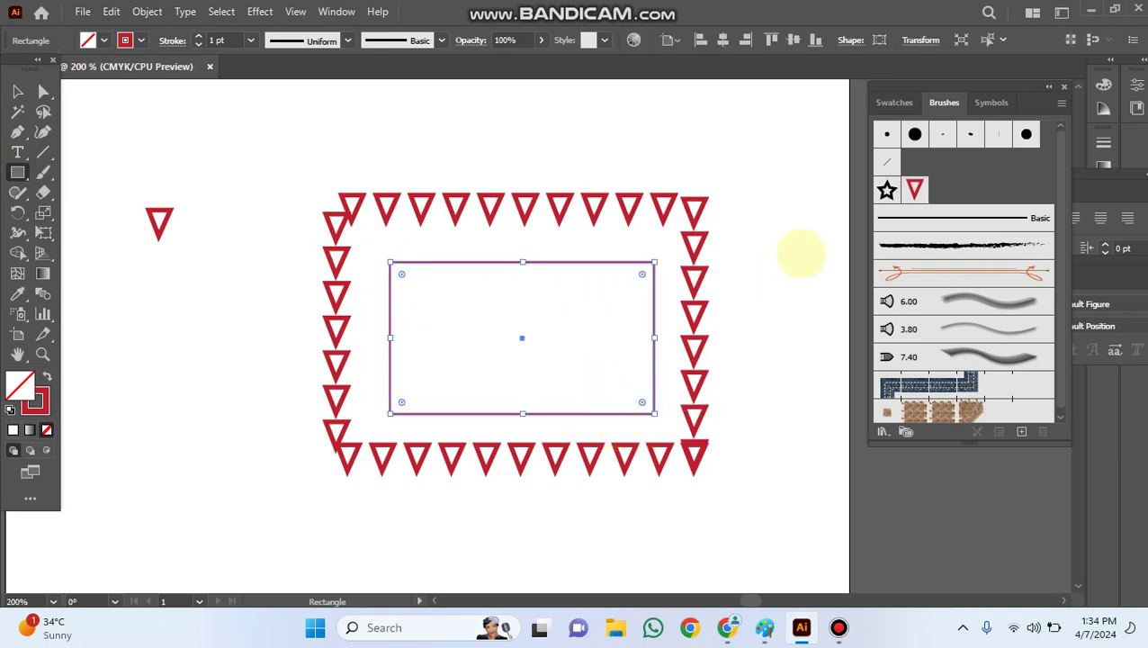
click(888, 189)
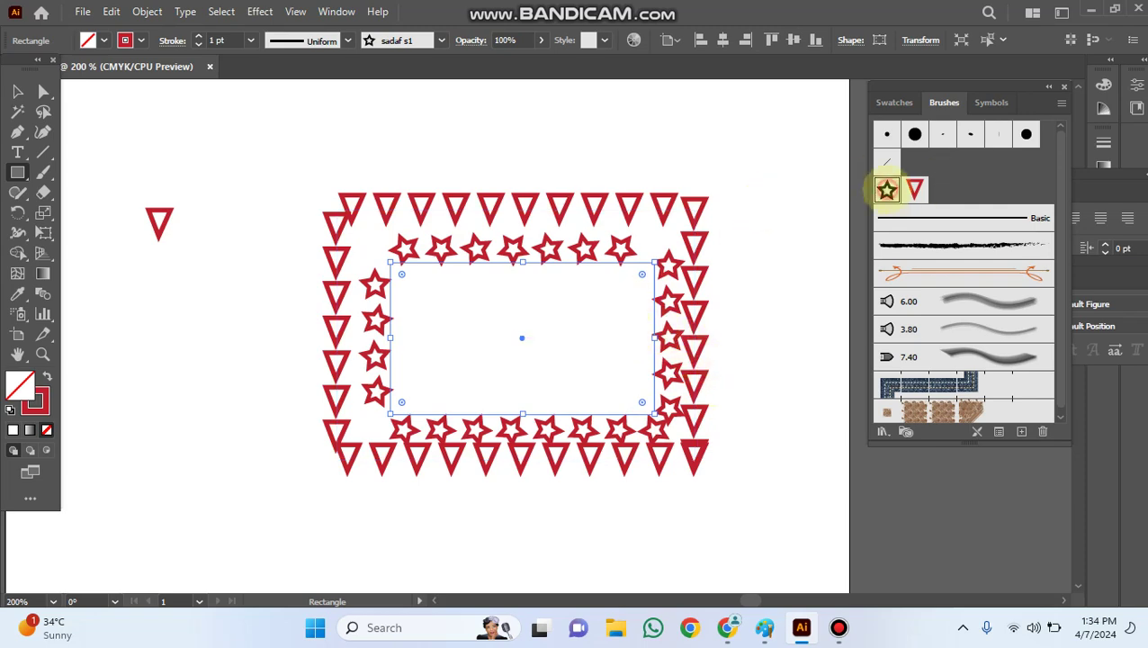
Edit the star scatter brush with the preview on, setting size to 60%, spacing to 56% and rotation to 14°
double_click(887, 189)
mouse_move(701, 176)
mouse_down()
mouse_move(969, 158)
mouse_move(957, 142)
mouse_up()
click(926, 308)
click(930, 328)
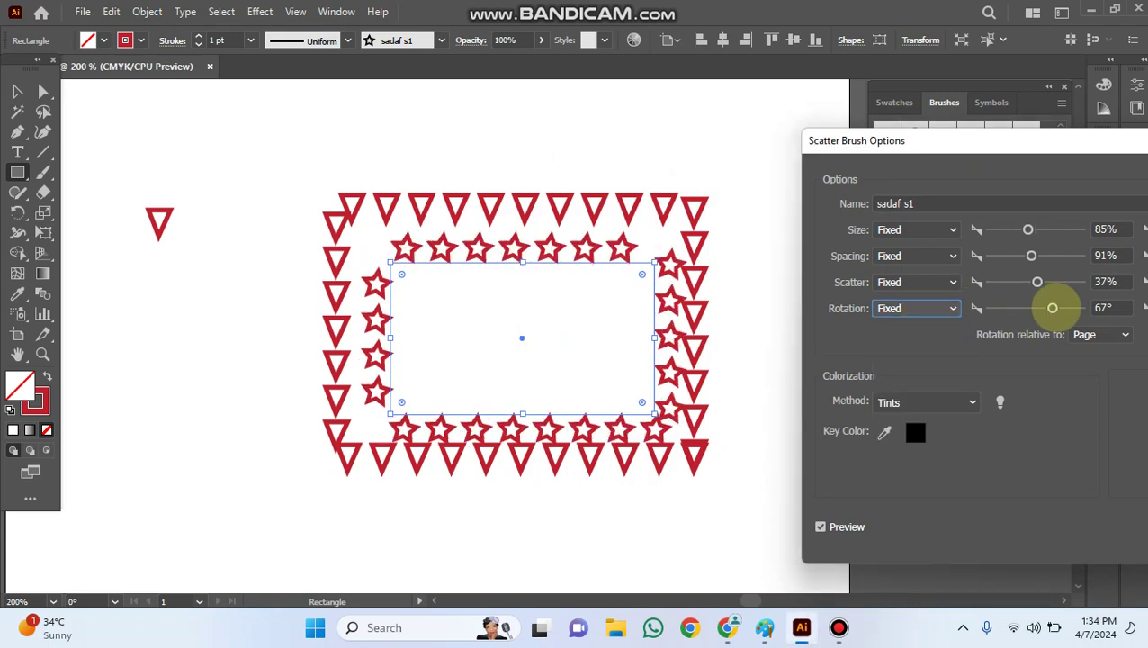
drag(1051, 308, 1050, 307)
mouse_move(1031, 256)
mouse_down()
mouse_move(1036, 229)
mouse_move(1034, 256)
mouse_move(1031, 230)
mouse_move(1015, 230)
mouse_move(1034, 256)
mouse_move(1014, 256)
mouse_up()
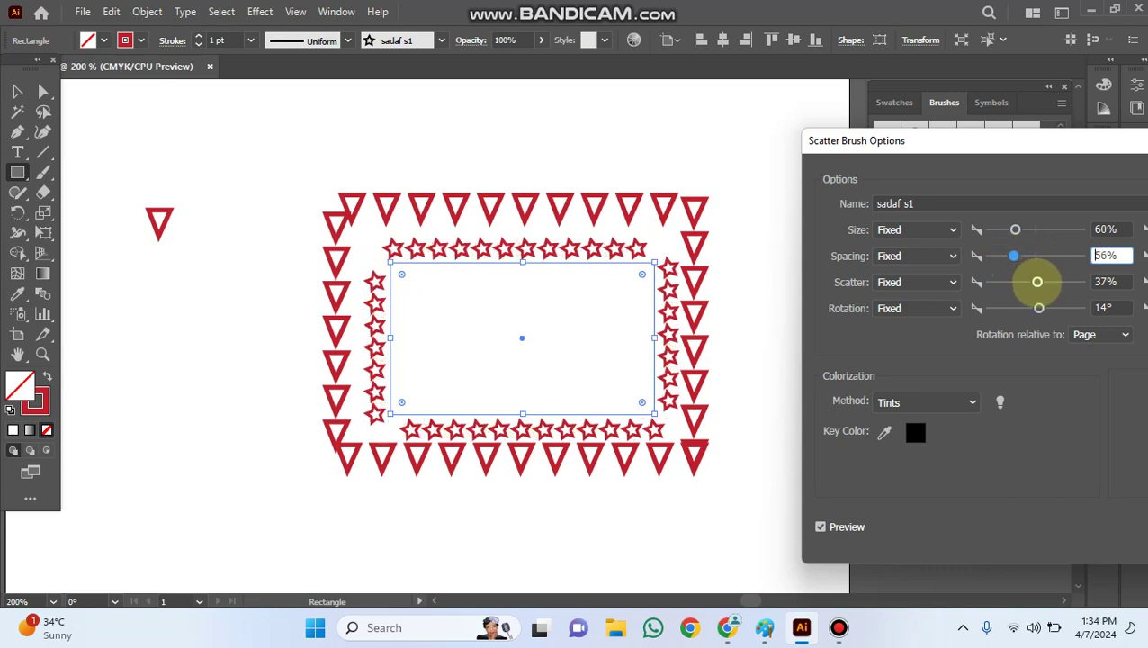
Set the star brush's scatter to 0% and apply the changes to the existing strokes
mouse_move(1037, 282)
mouse_down()
mouse_move(1016, 282)
mouse_move(1035, 281)
mouse_up()
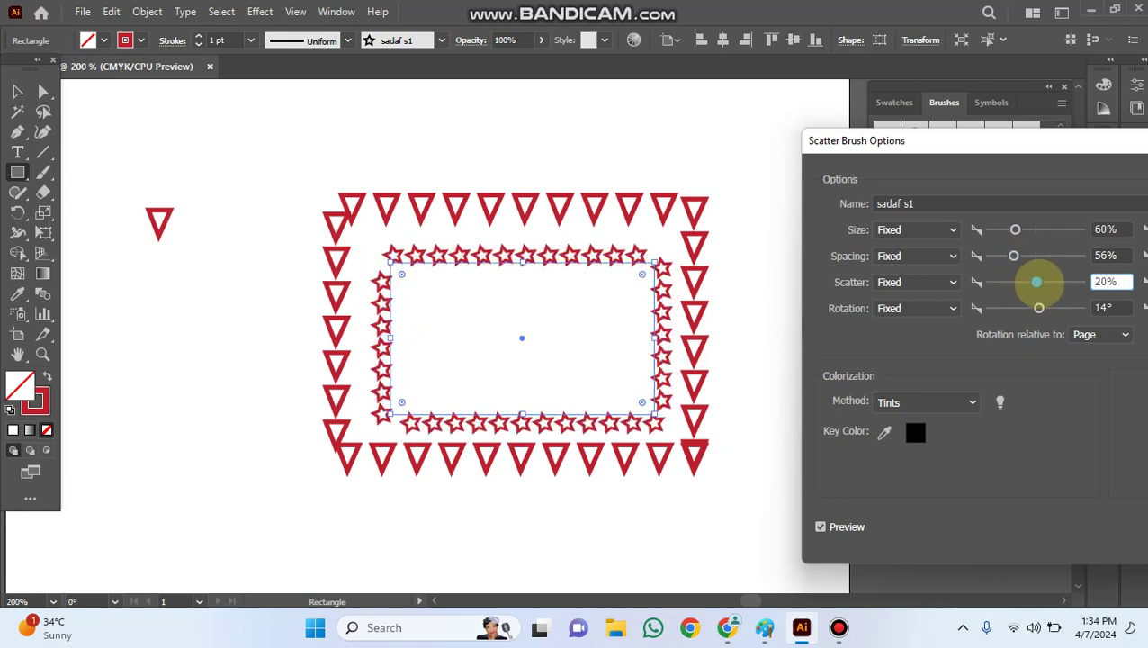
double_click(1104, 281)
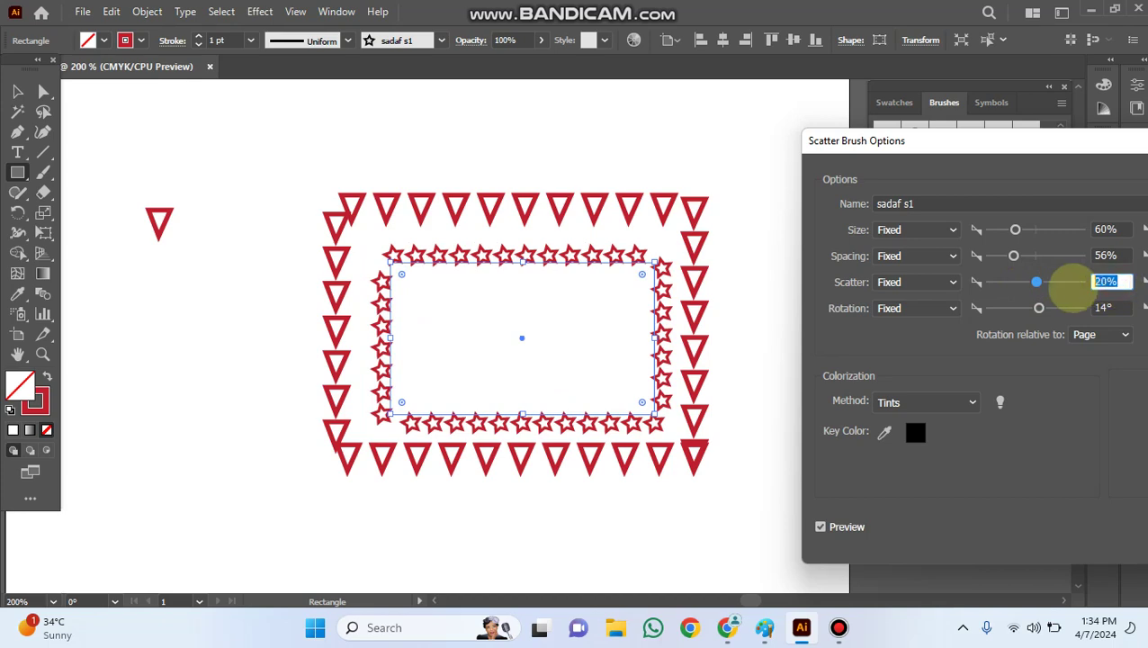
text(0)
key(Return)
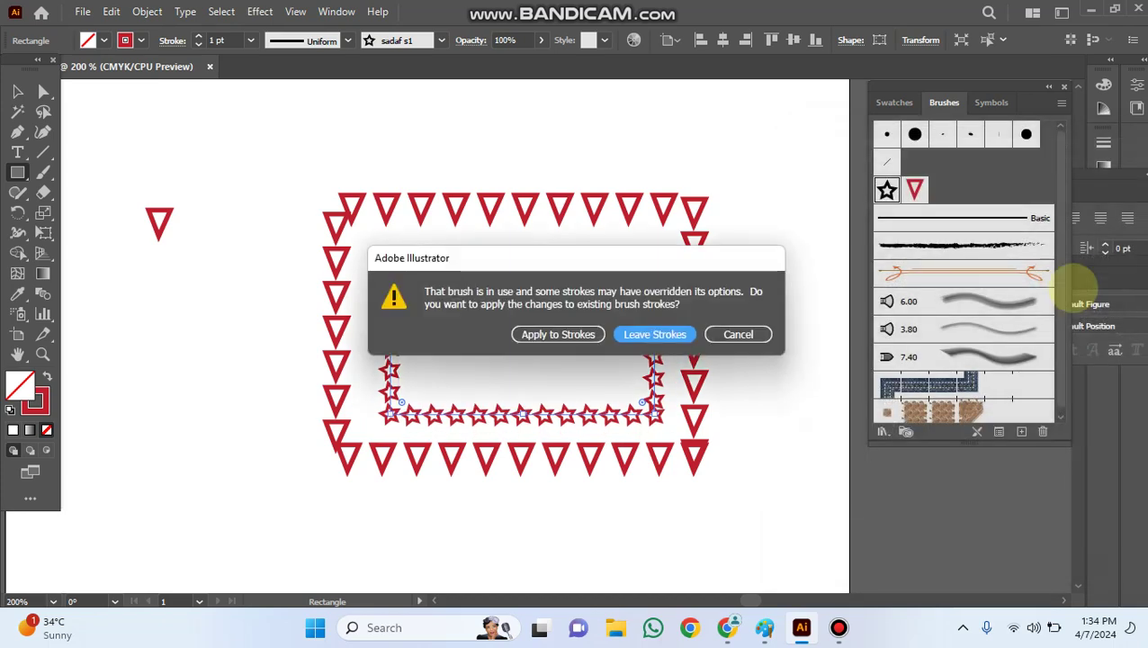
click(573, 334)
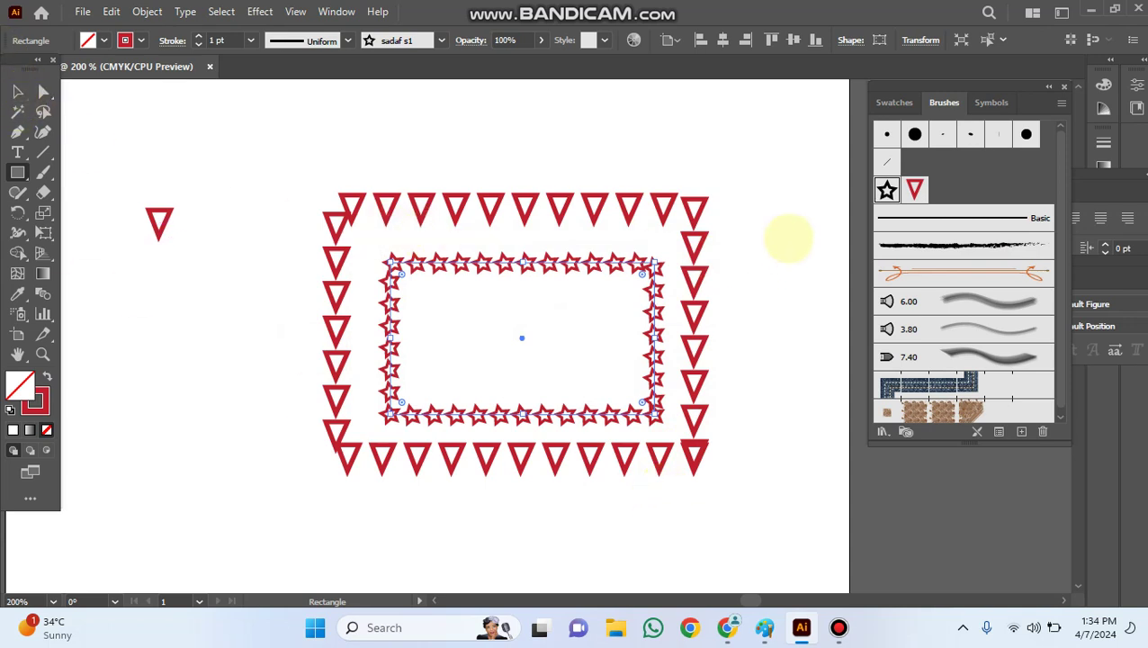
Change the inner star frame's stroke color to dark blue
click(140, 40)
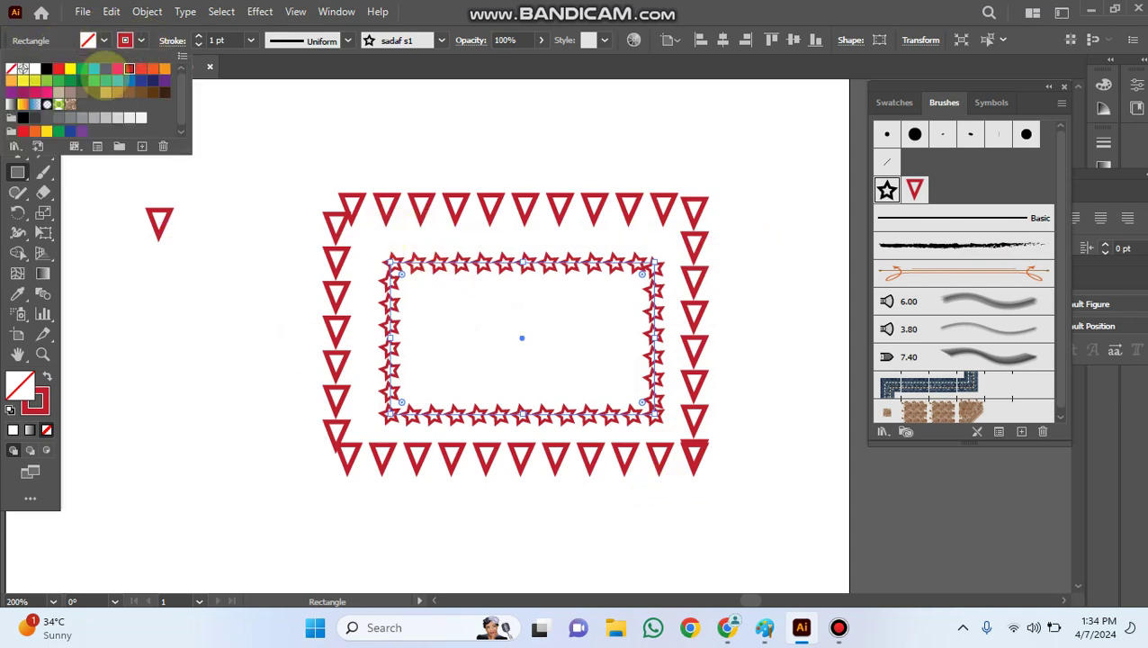
click(106, 68)
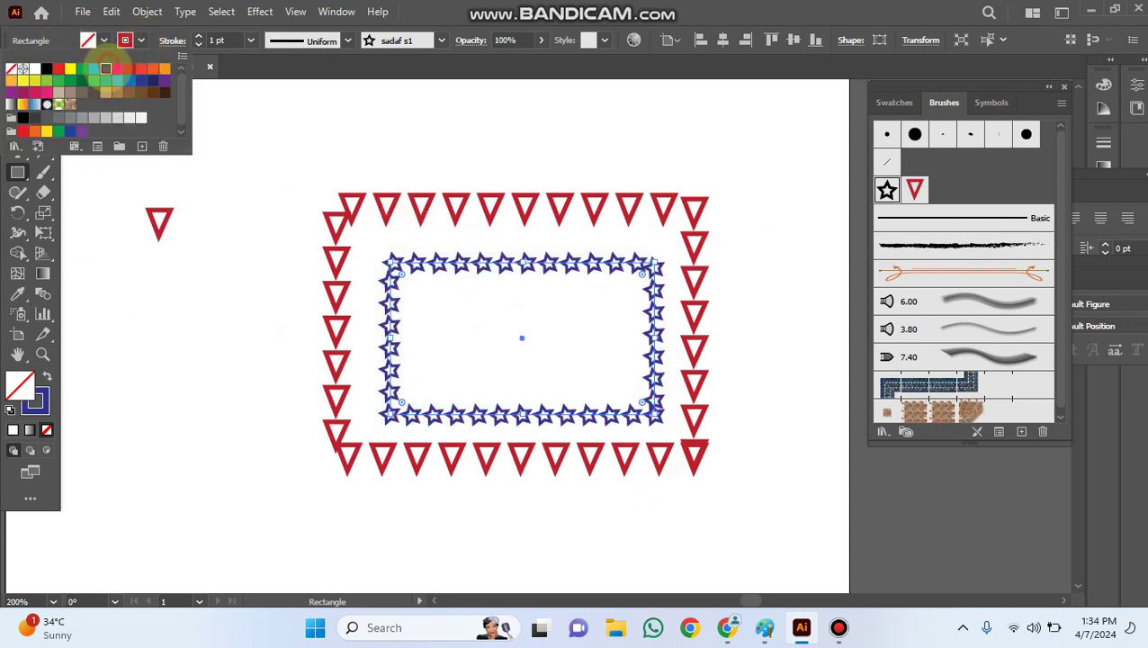
click(304, 69)
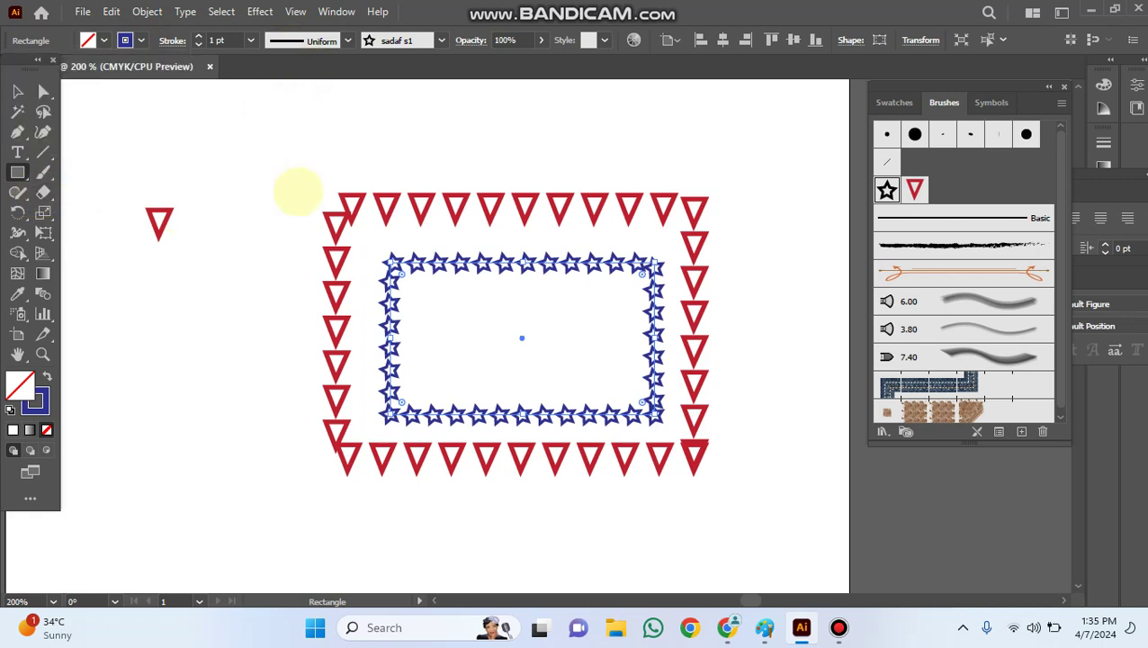
Select the outer triangle frame and set its stroke color to green
click(18, 91)
click(439, 209)
click(415, 203)
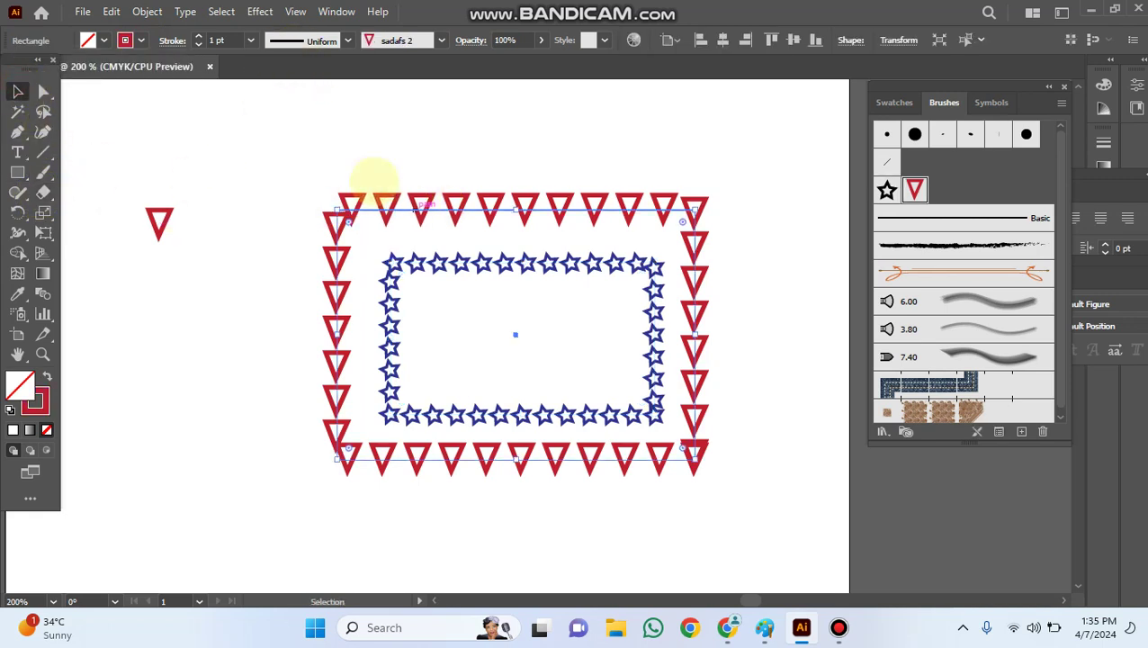
click(135, 41)
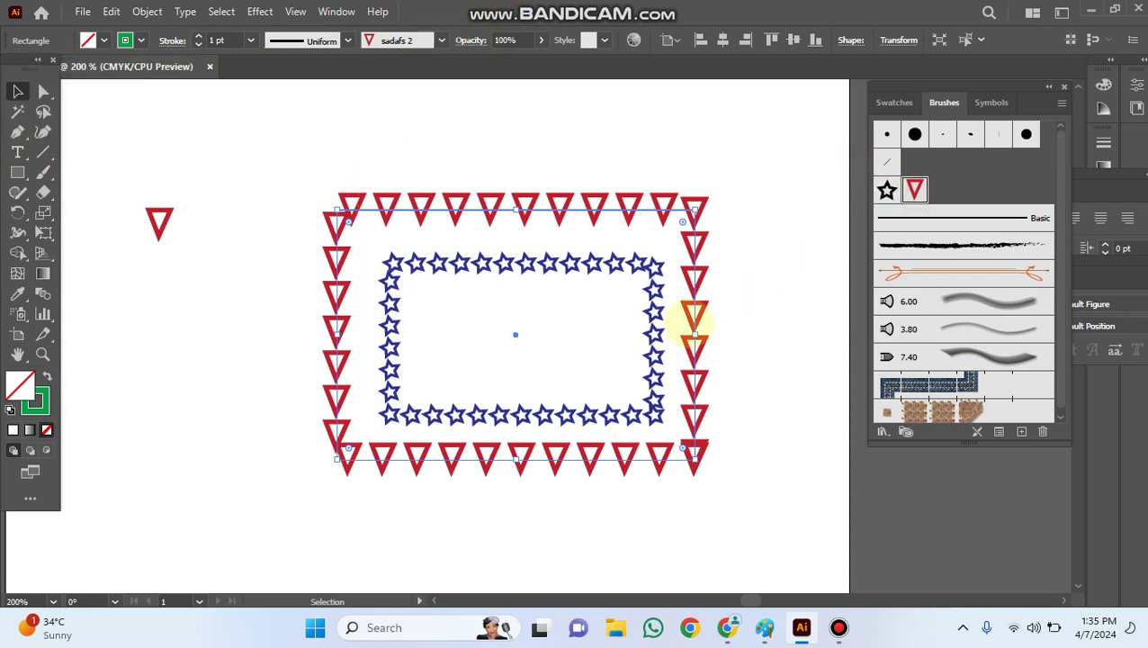
double_click(693, 314)
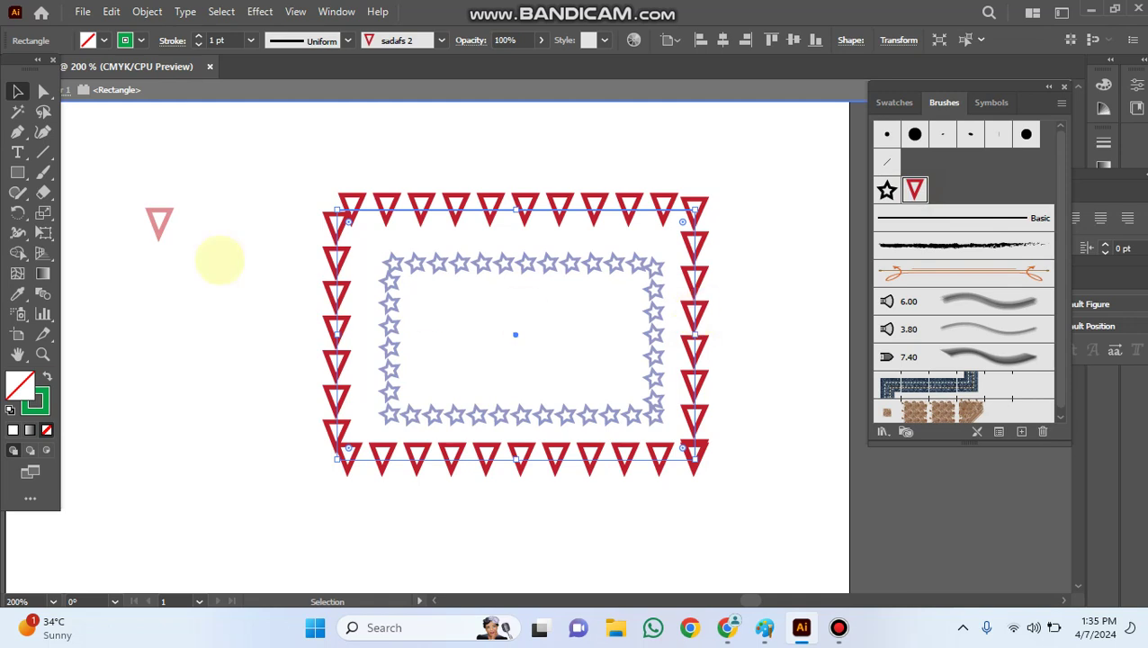
double_click(293, 206)
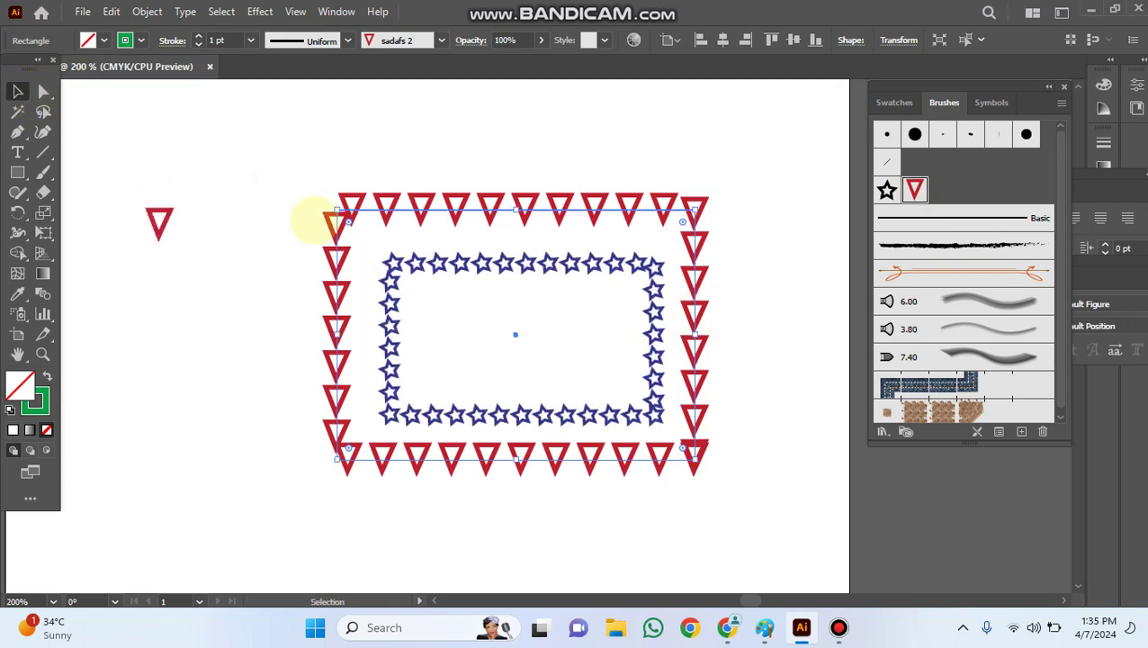
click(325, 148)
click(335, 225)
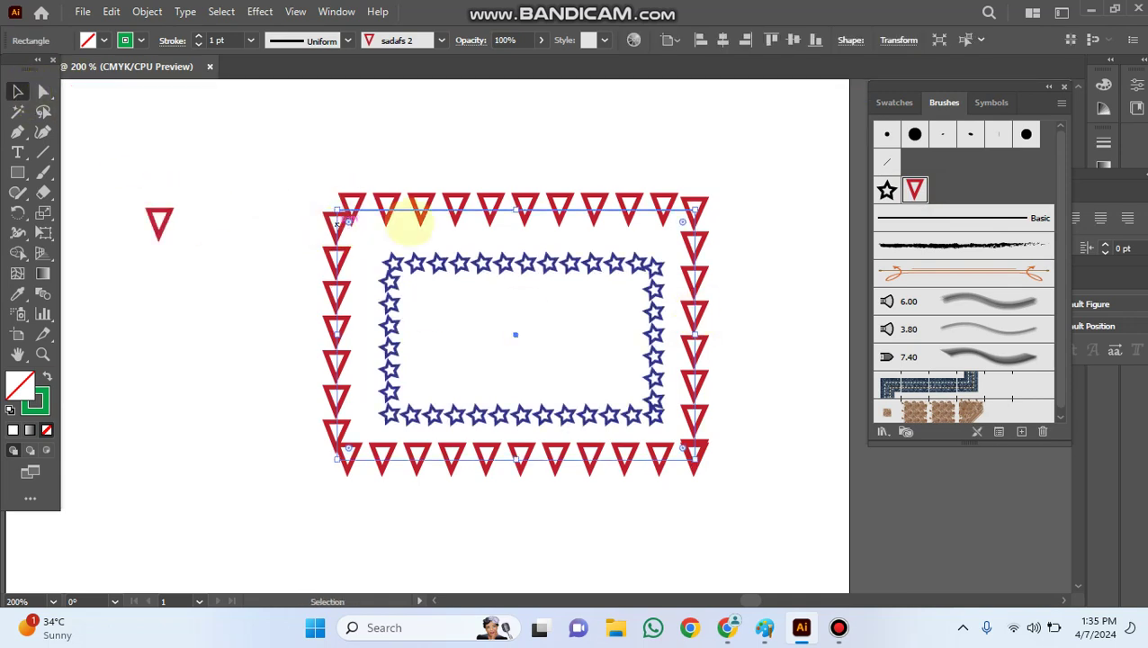
click(125, 41)
click(466, 249)
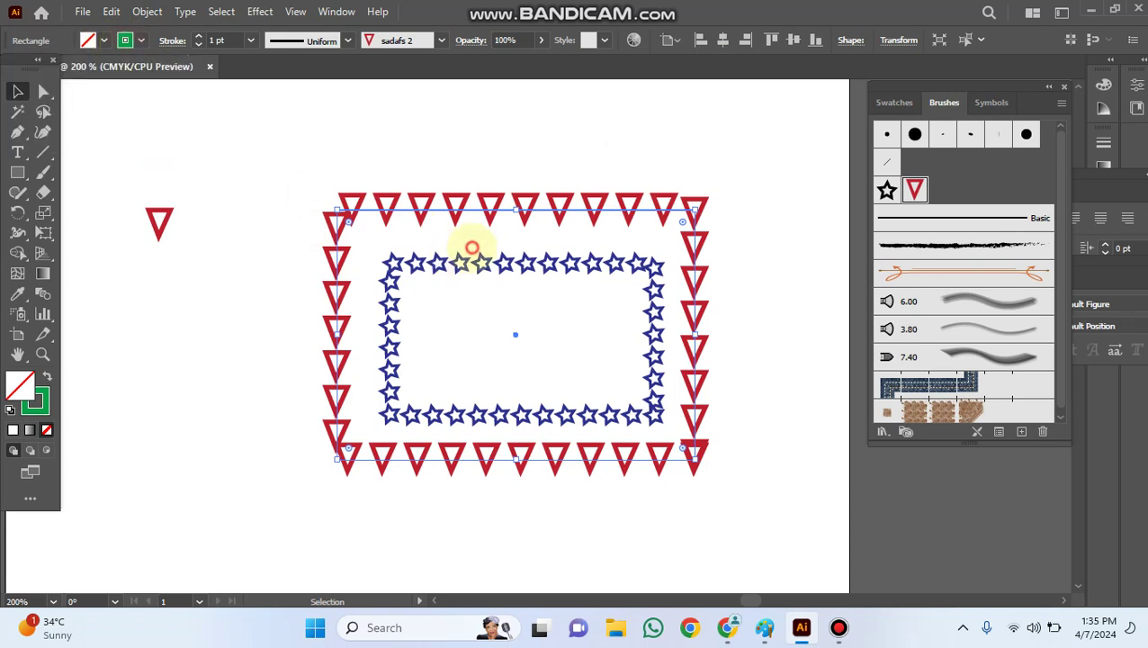
click(703, 150)
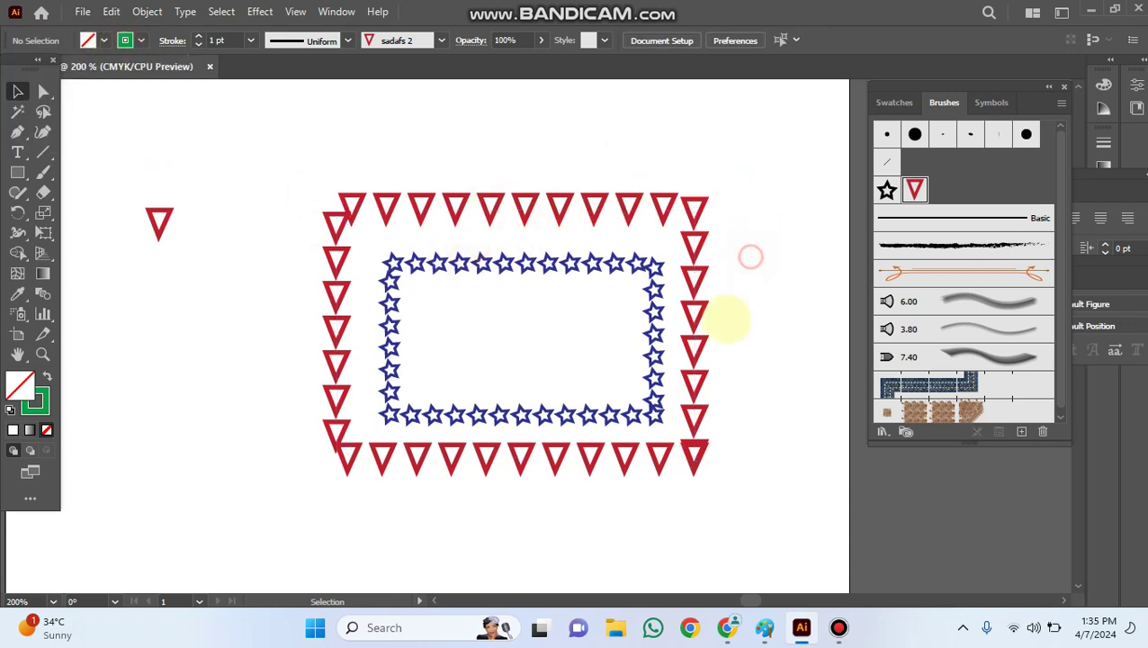
click(692, 456)
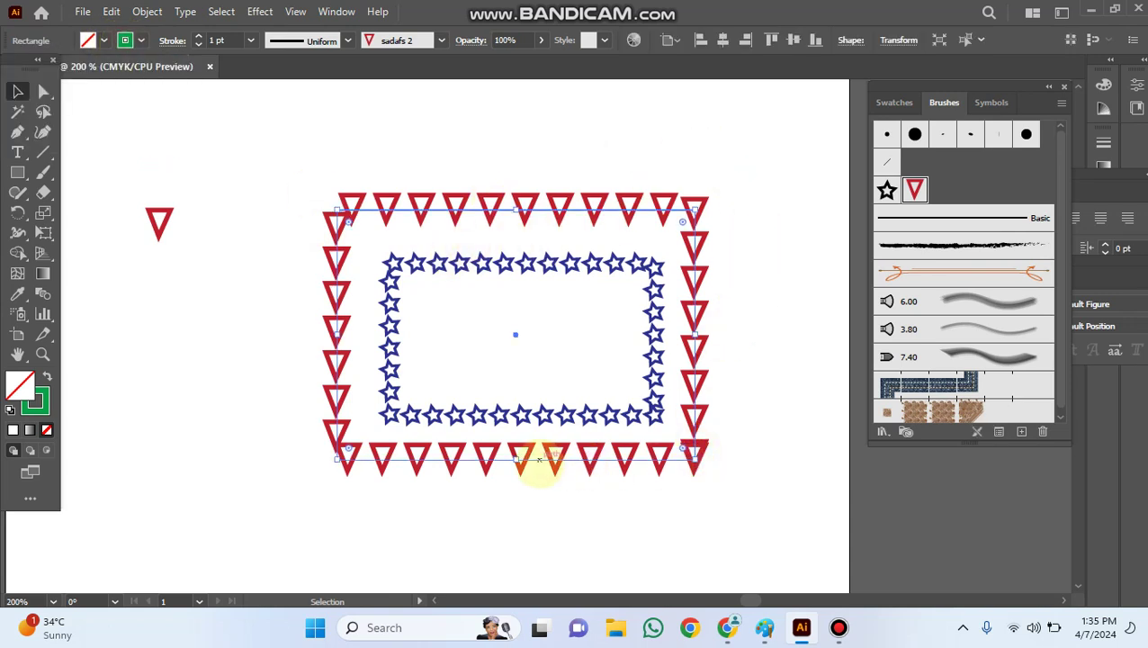
click(713, 526)
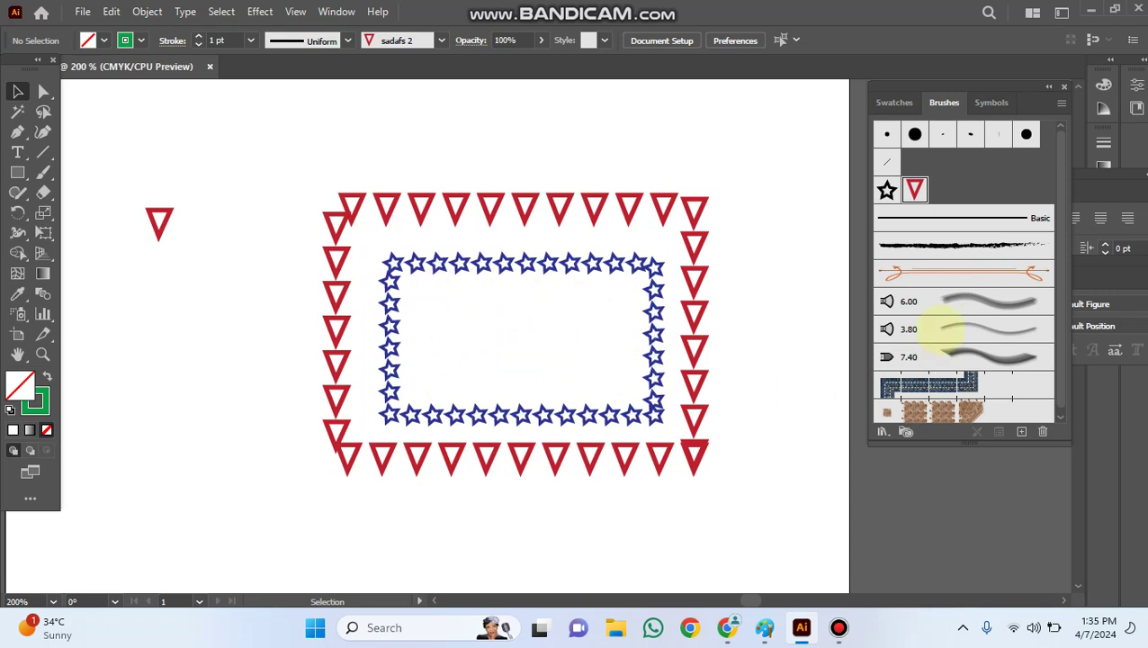
Draw a small plain rectangle with a green outline in the middle of the blue star frame
click(990, 102)
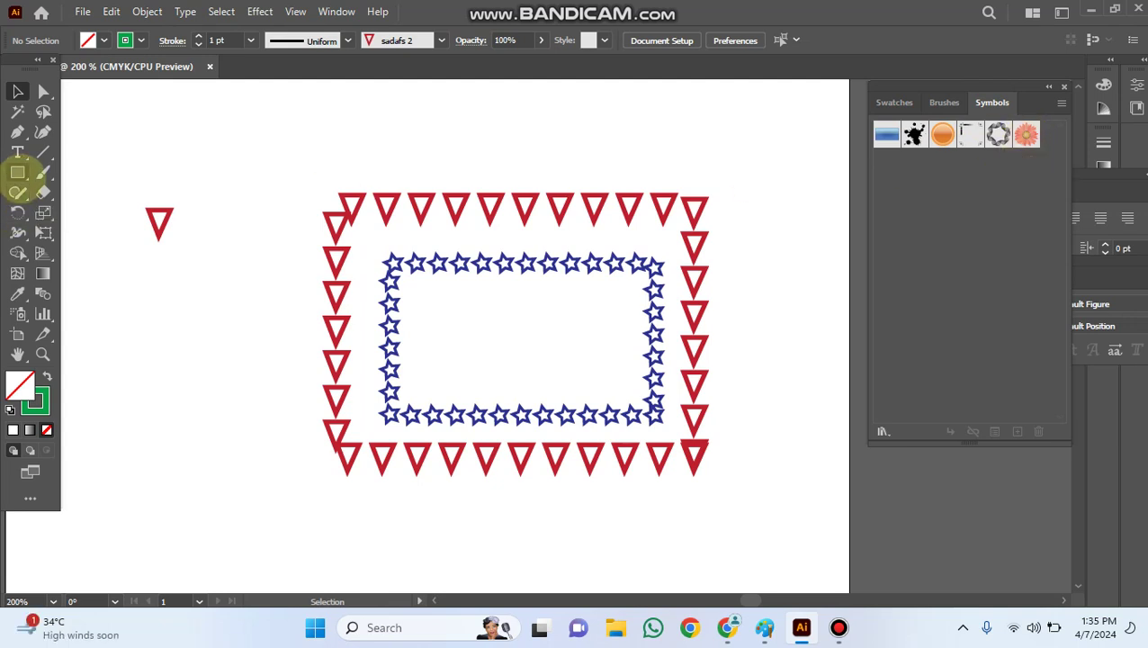
drag(18, 173, 85, 172)
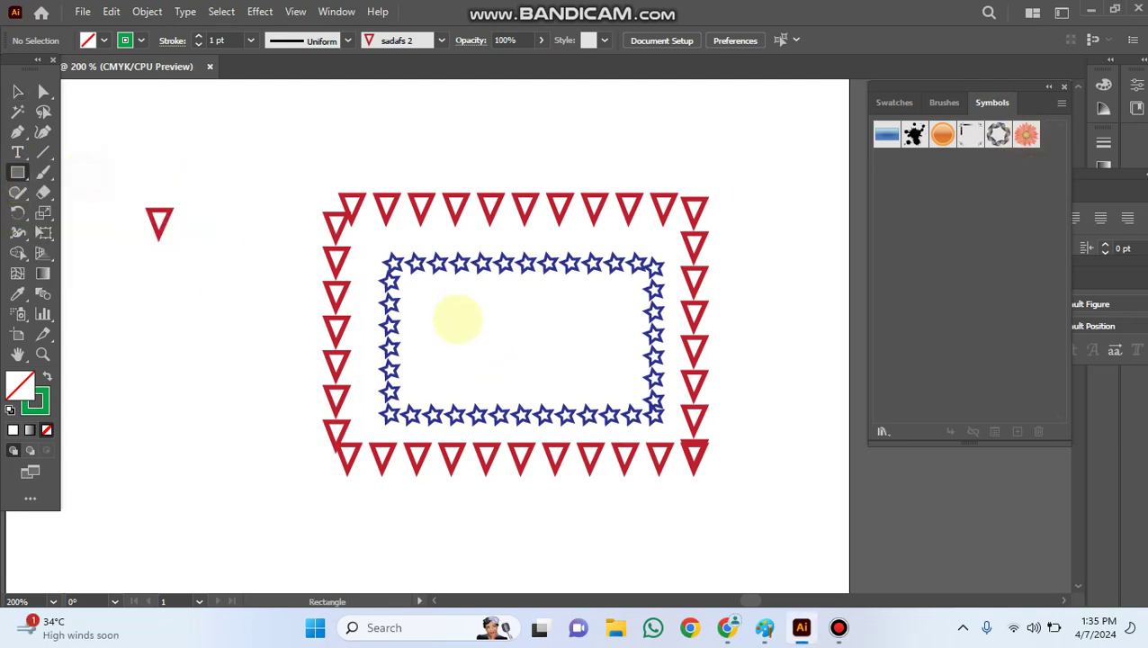
drag(451, 313, 616, 387)
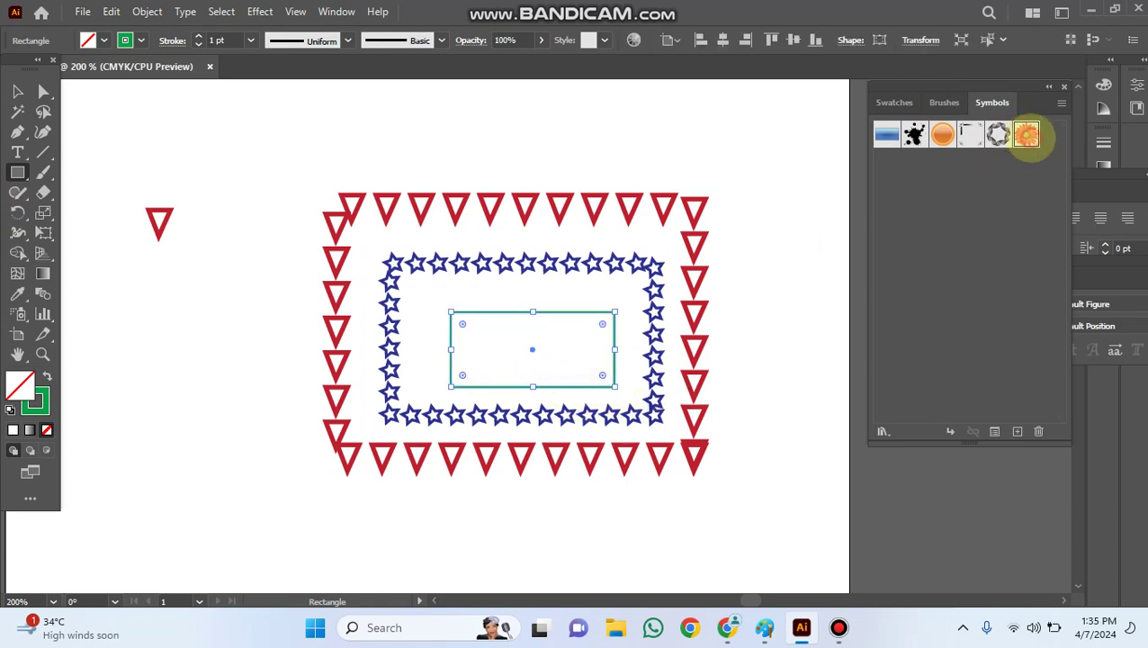
Place a Gerbera flower symbol beside the triangle frame and scale it down to about two thirds of its size
drag(1026, 134, 766, 310)
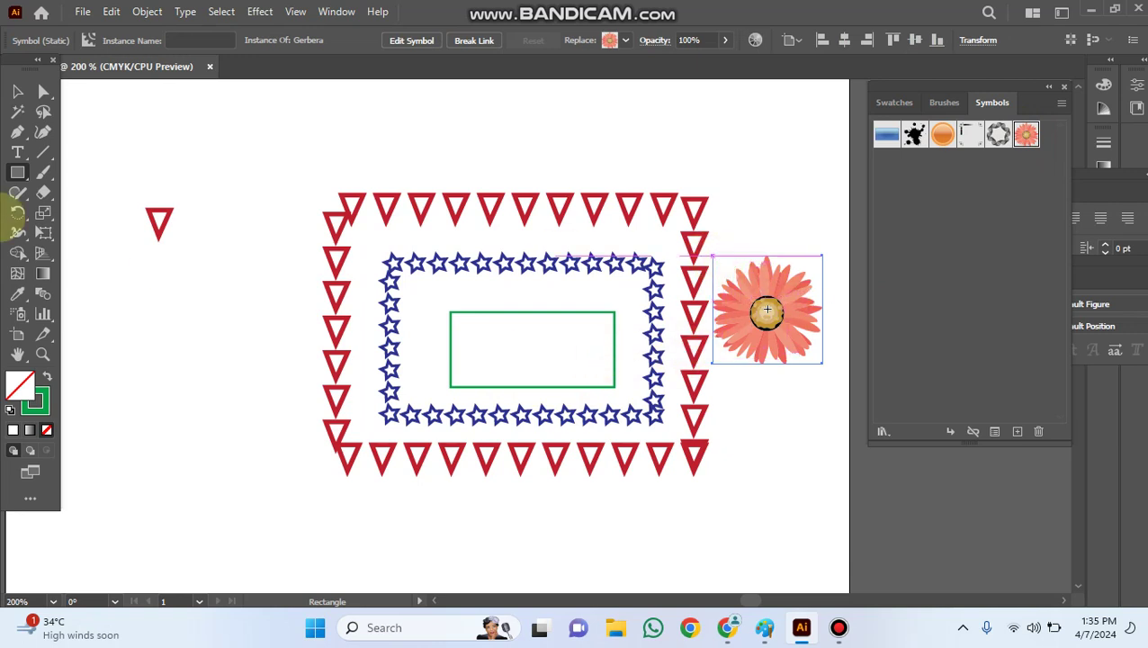
click(17, 91)
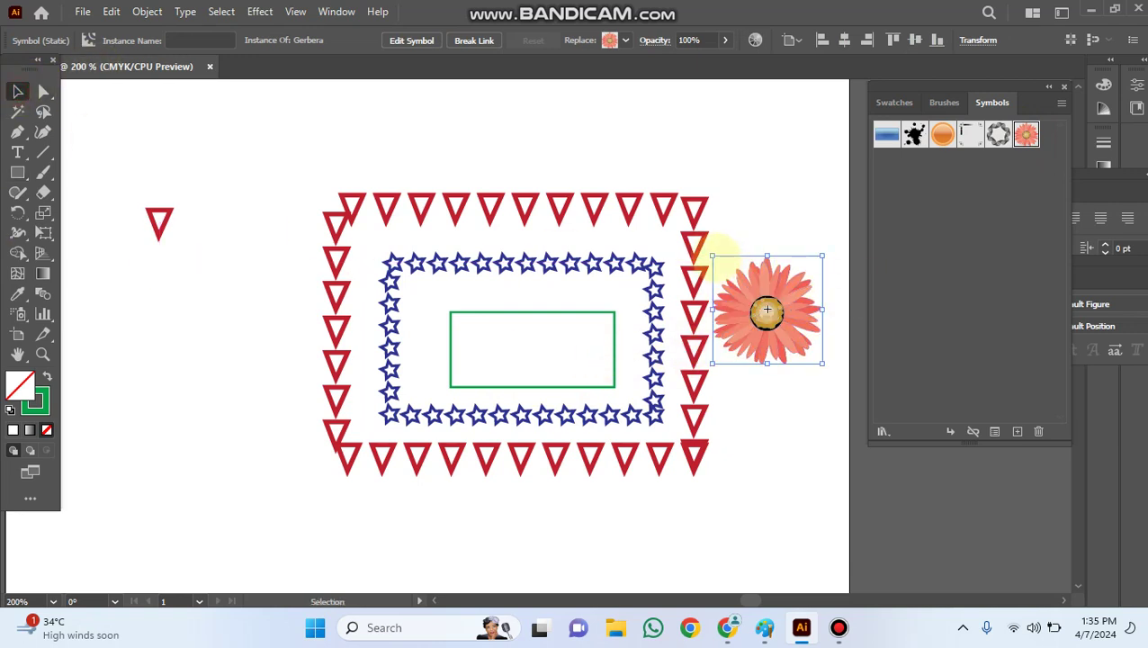
drag(713, 256, 767, 312)
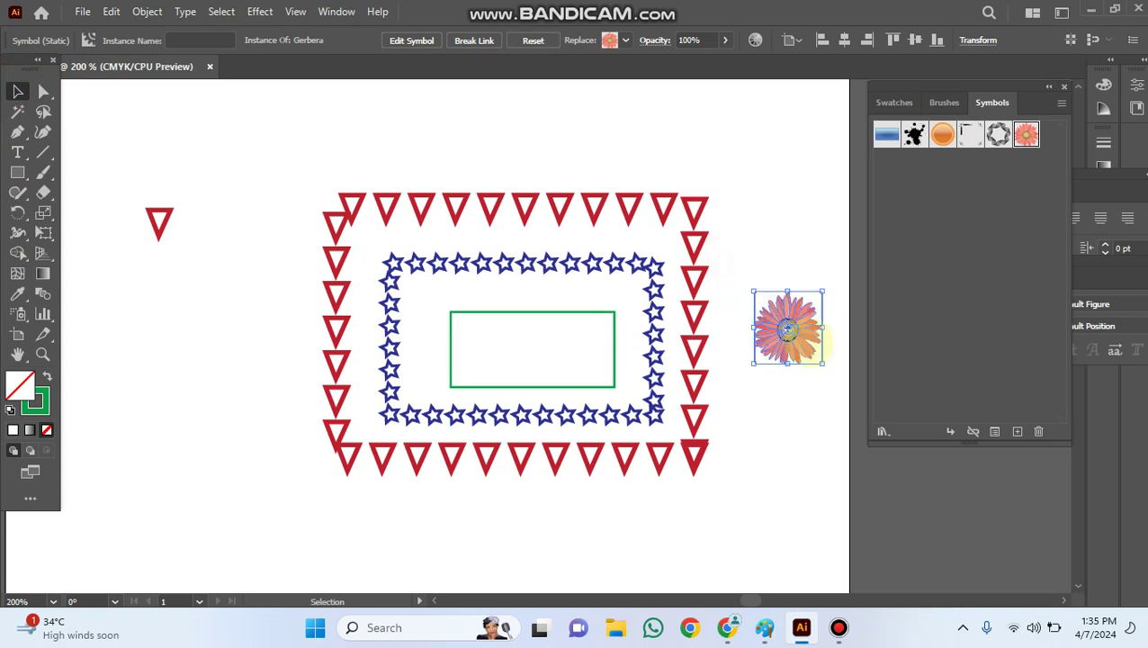
Select the placed Gerbera flower and bring up the commands available for this symbol instance
click(810, 433)
click(779, 361)
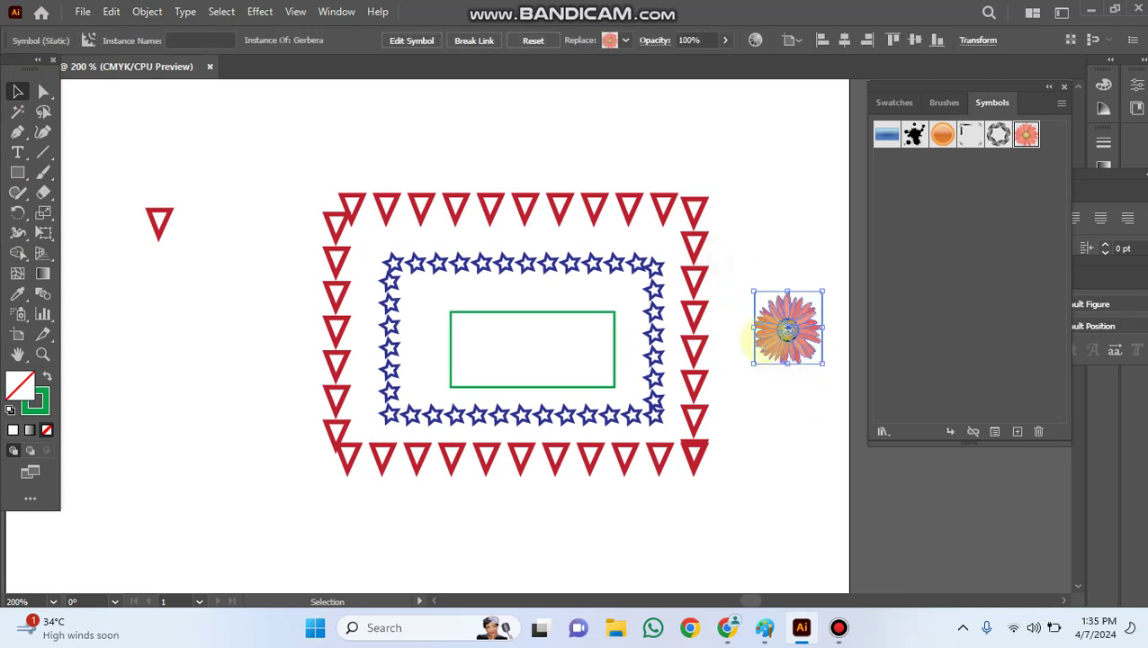
right_click(764, 342)
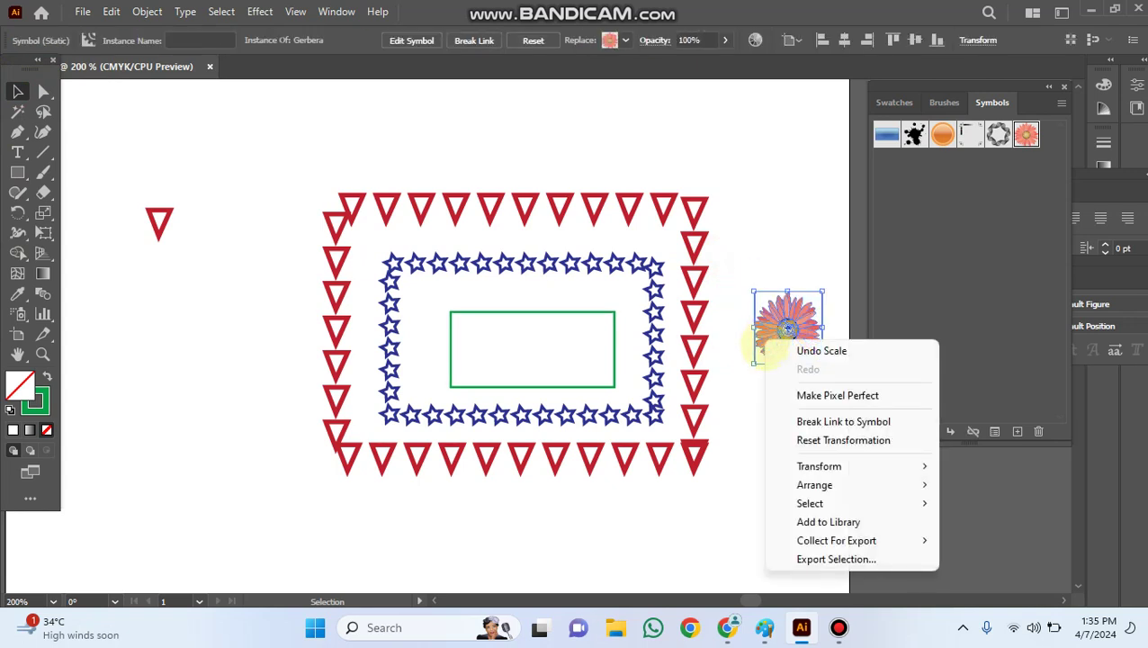